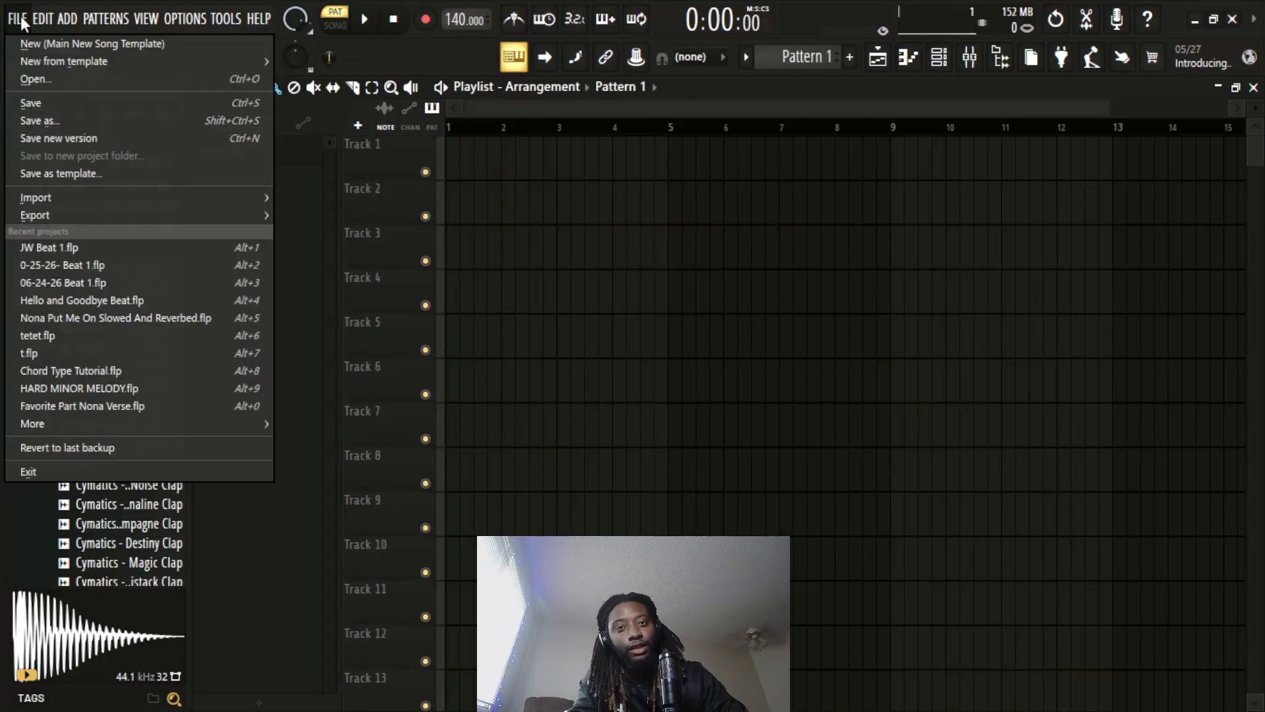
Start a new project from the Empty template and add a FLEX instrument channel
{"action": "mouse_move", "coordinate": [145, 61]}
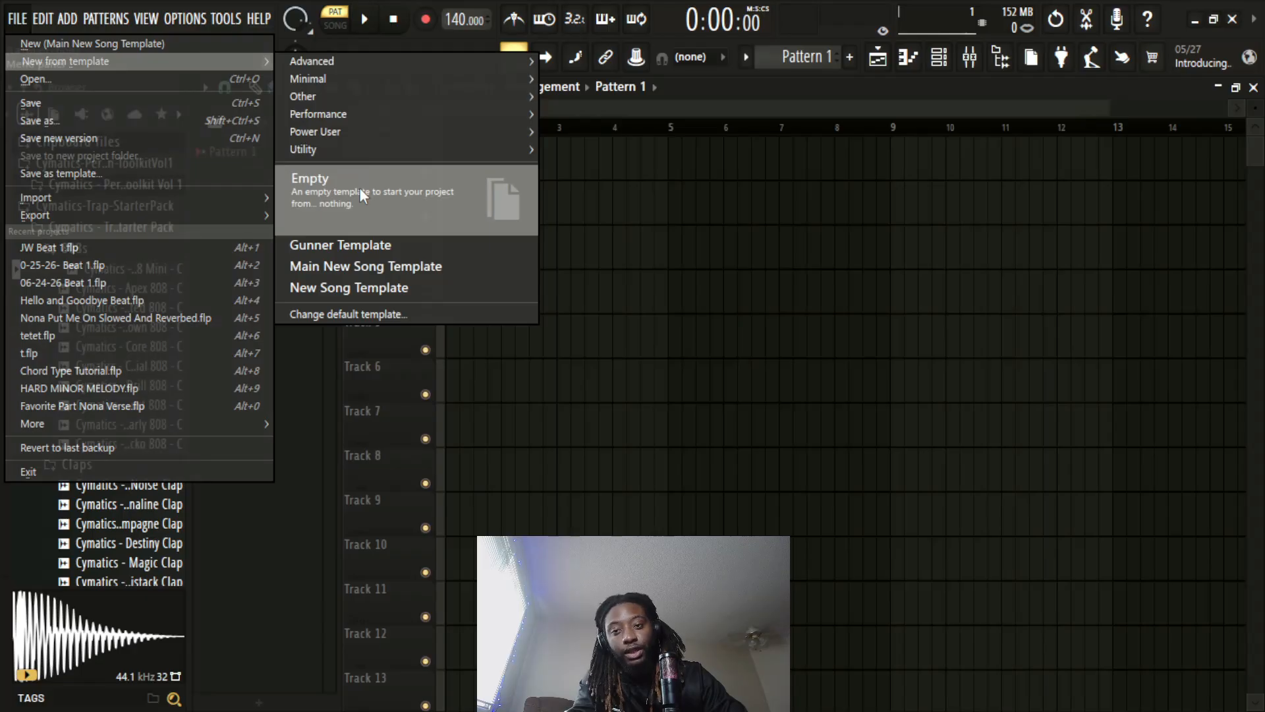
{"action": "left_click", "coordinate": [362, 195]}
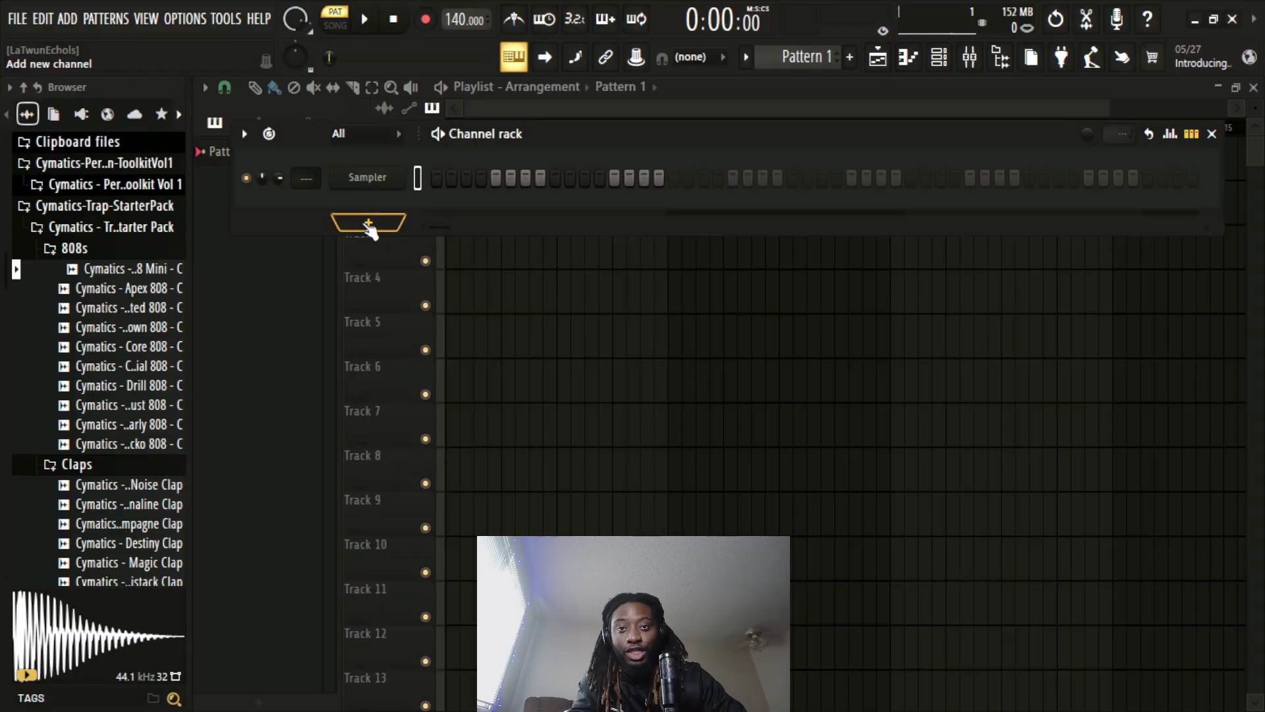
{"action": "left_click", "coordinate": [368, 224]}
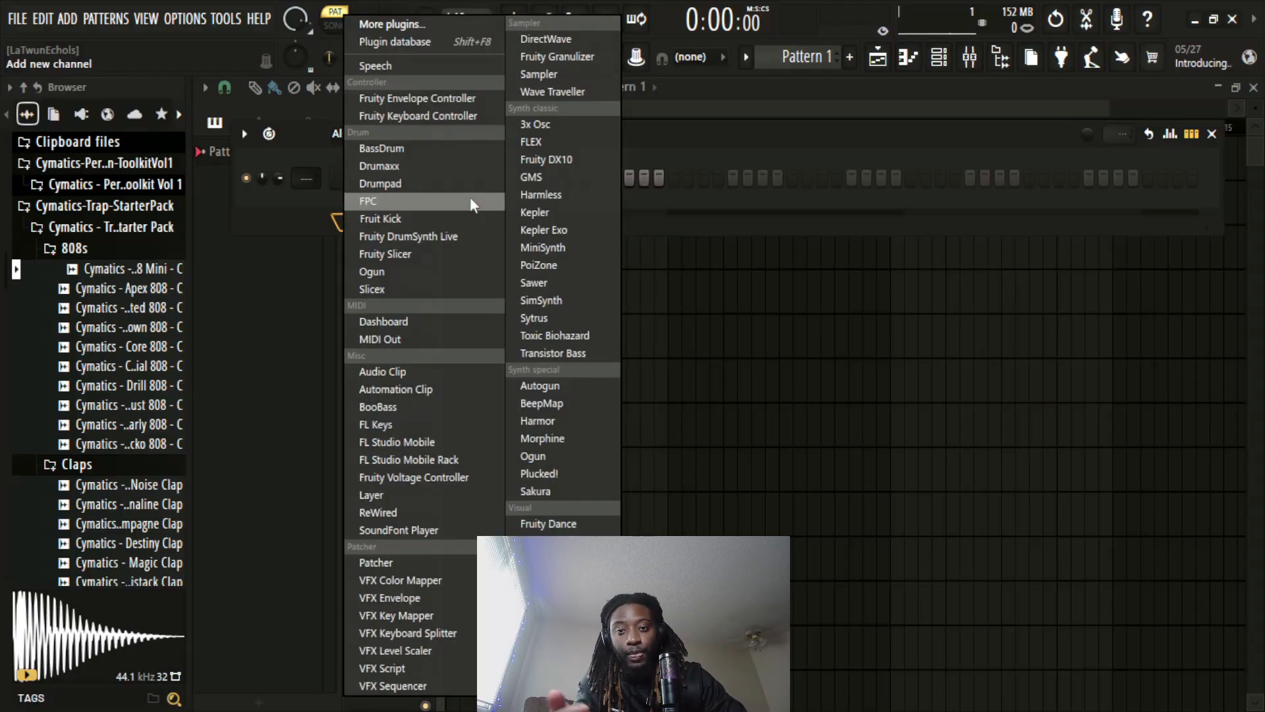
{"action": "left_click", "coordinate": [531, 142]}
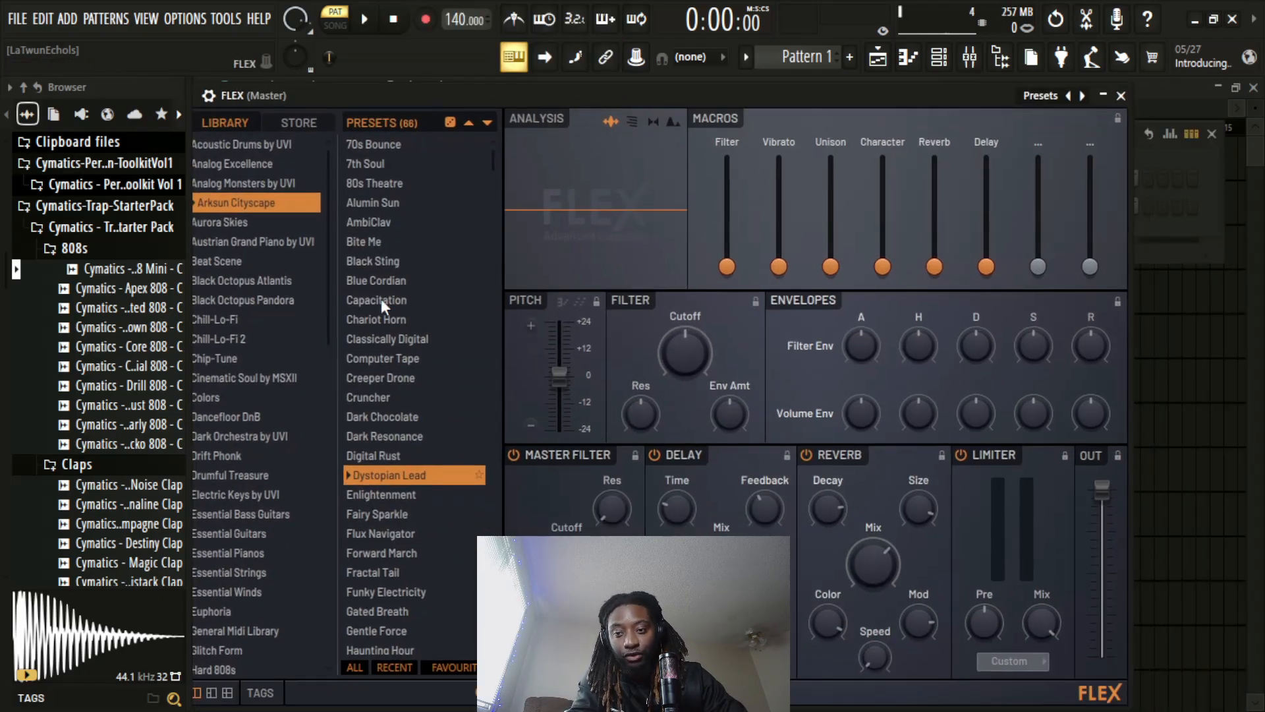
Load the Steinway D preset from FLEX's Essential Pianos library and close the instrument window
{"action": "scroll", "coordinate": [269, 389], "scroll_direction": "down", "scroll_amount": 3}
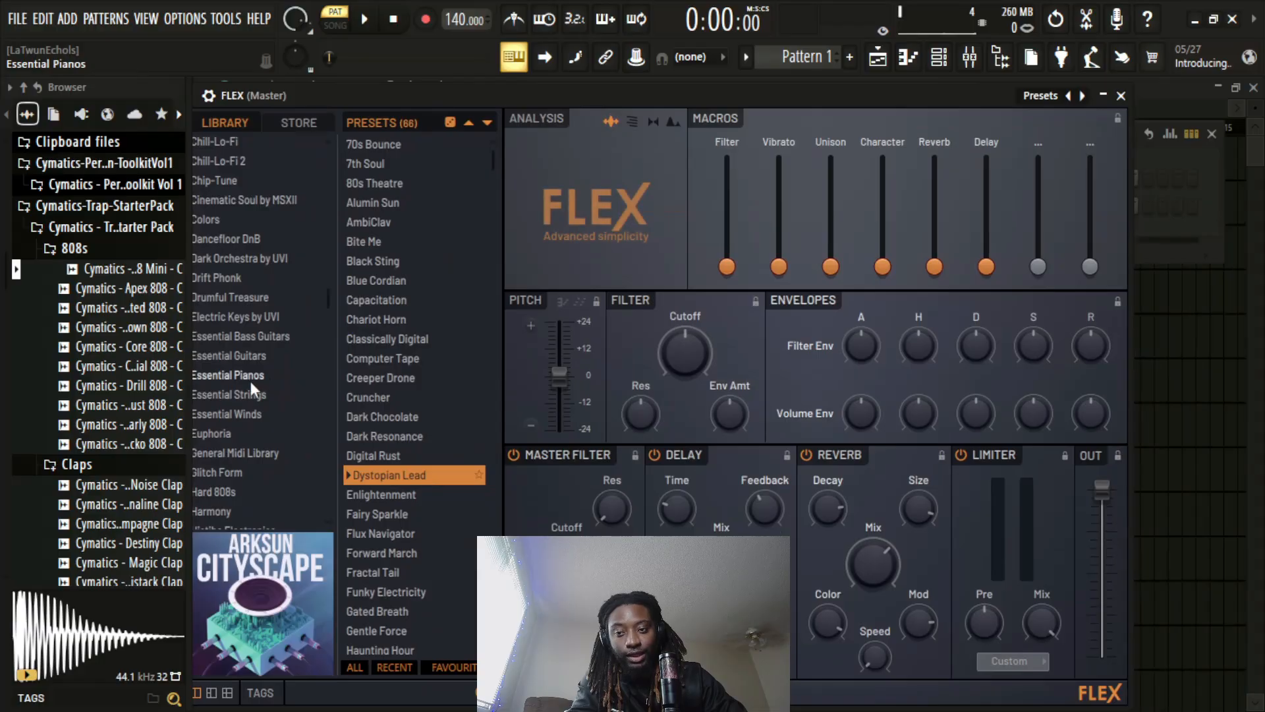
{"action": "left_click", "coordinate": [250, 381]}
{"action": "left_click", "coordinate": [397, 456]}
{"action": "left_click", "coordinate": [1120, 96]}
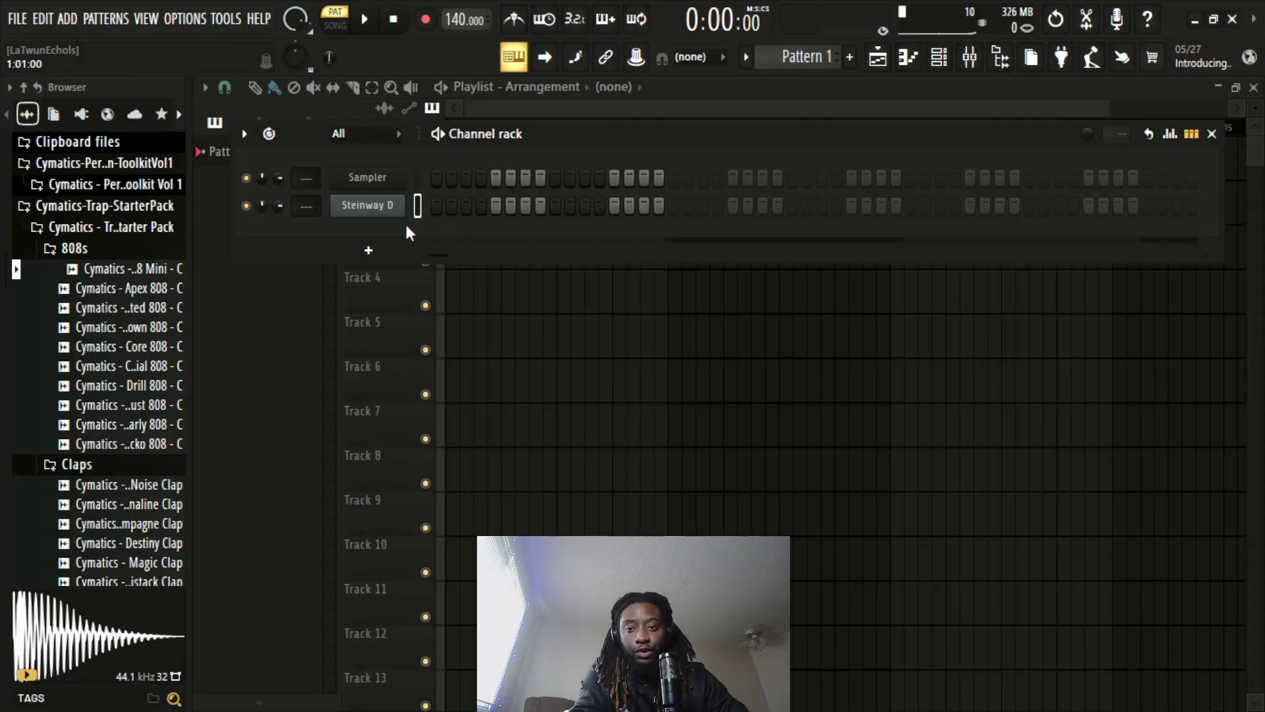
Open the piano roll for the Steinway D channel and draw a C5 note spanning all of bar 1
{"action": "right_click", "coordinate": [390, 206]}
{"action": "left_click", "coordinate": [441, 206]}
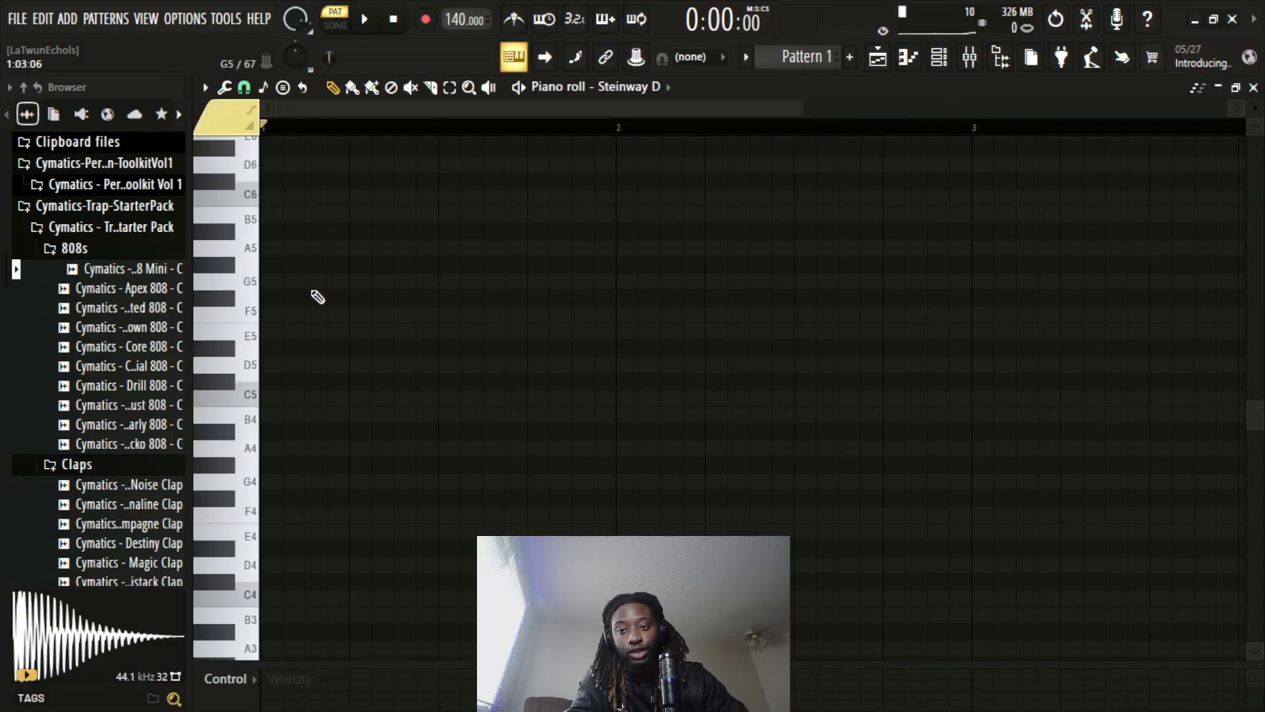
{"action": "scroll", "coordinate": [289, 340], "scroll_direction": "down", "scroll_amount": 3}
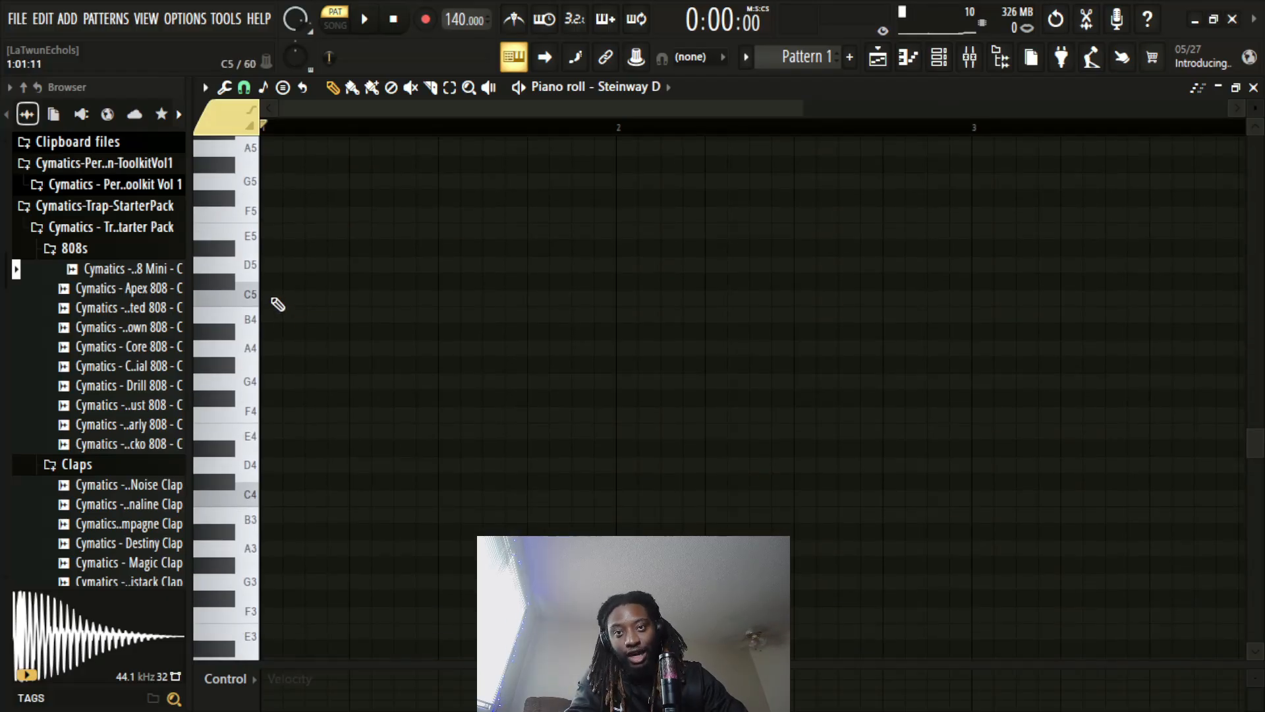
{"action": "left_click", "coordinate": [278, 300]}
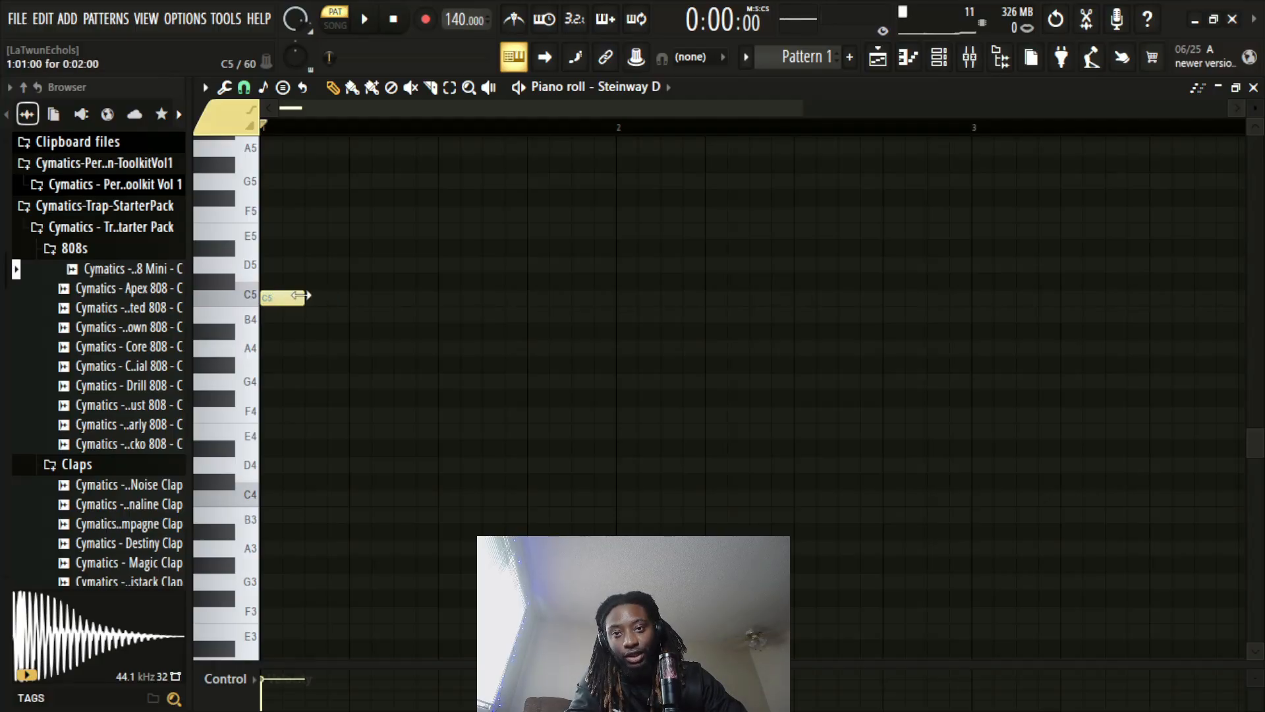
{"action": "left_click_drag", "start_coordinate": [306, 298], "coordinate": [432, 298]}
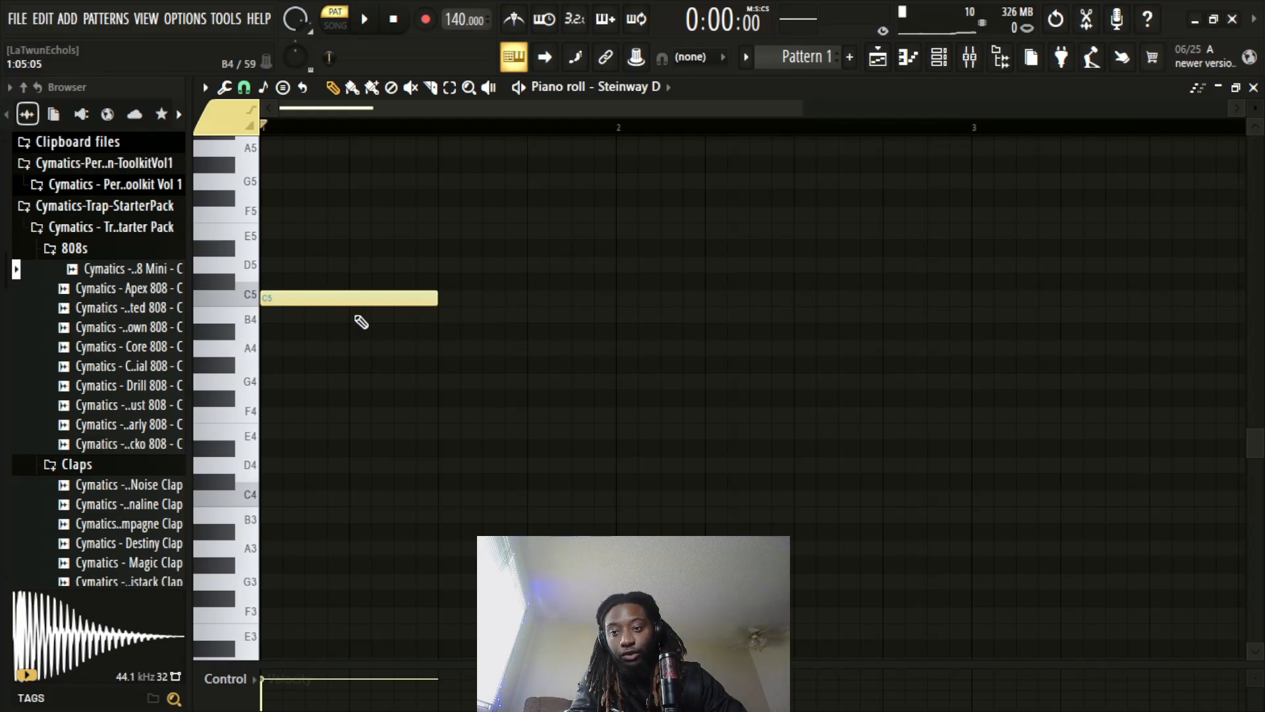
{"action": "scroll", "coordinate": [346, 322], "scroll_direction": "up", "scroll_amount": 1}
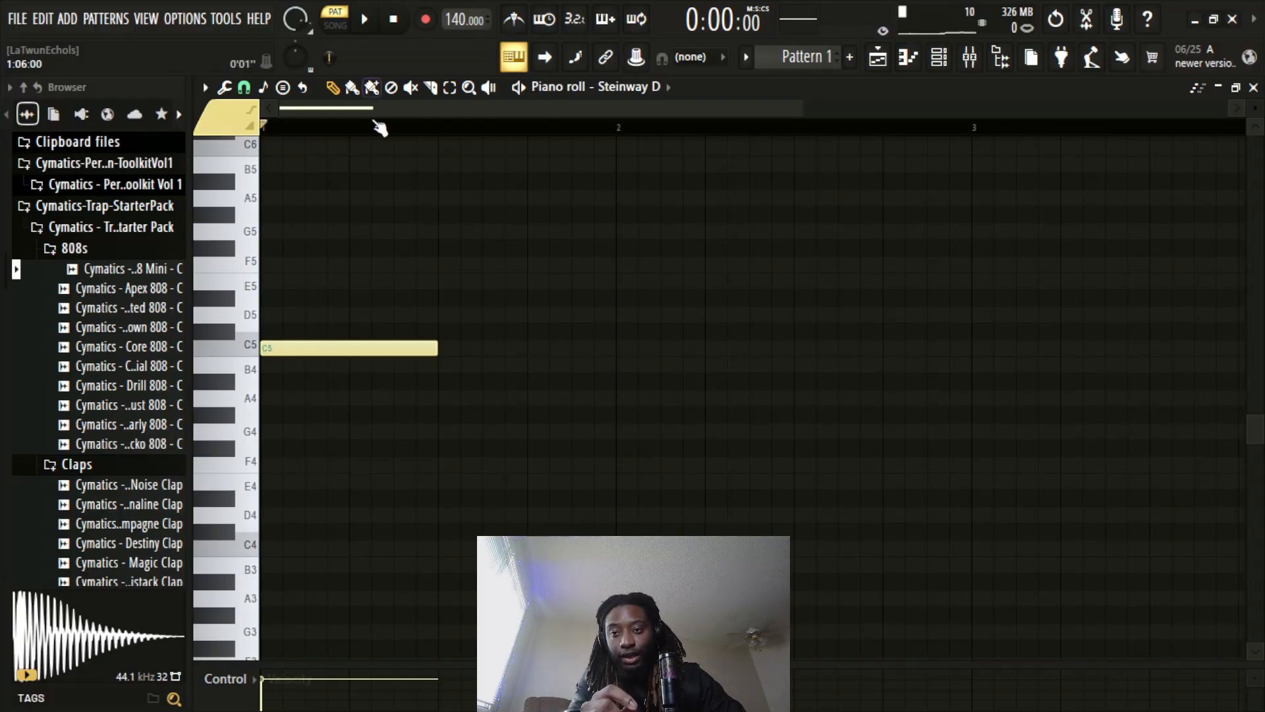
{"action": "scroll", "coordinate": [373, 128], "scroll_direction": "down", "scroll_amount": 2}
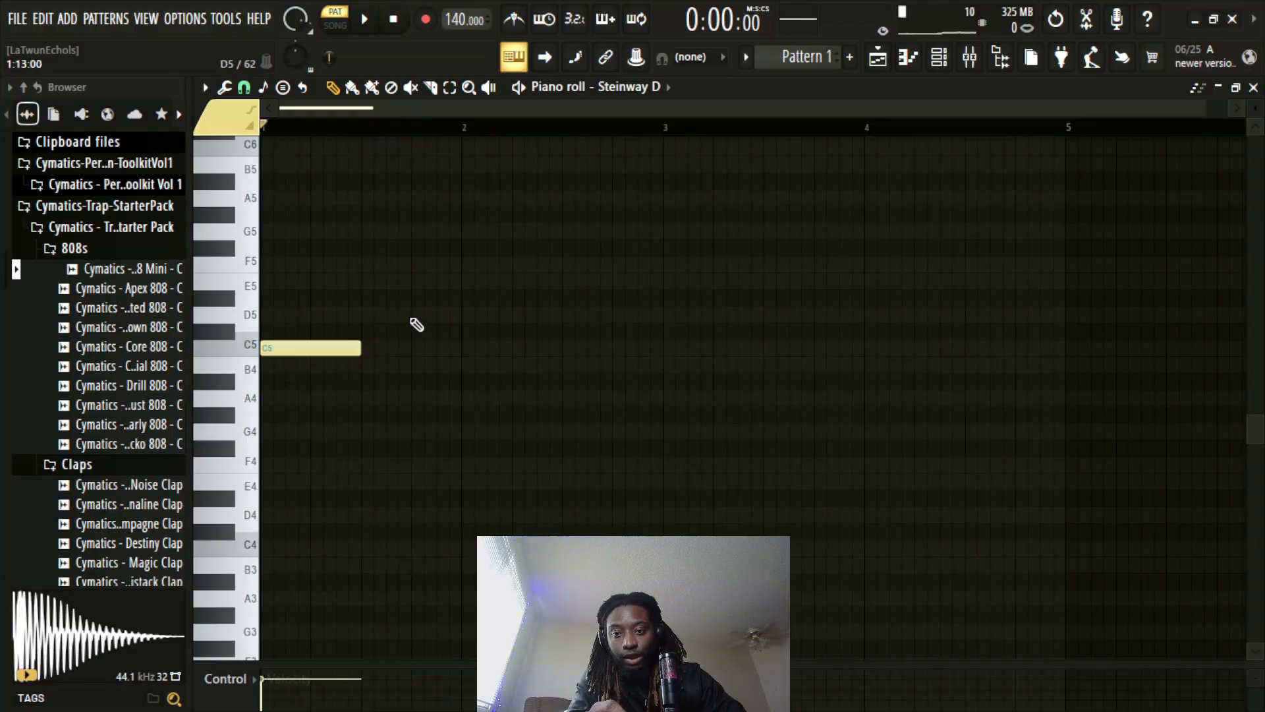
{"action": "left_click_drag", "start_coordinate": [360, 348], "coordinate": [455, 353]}
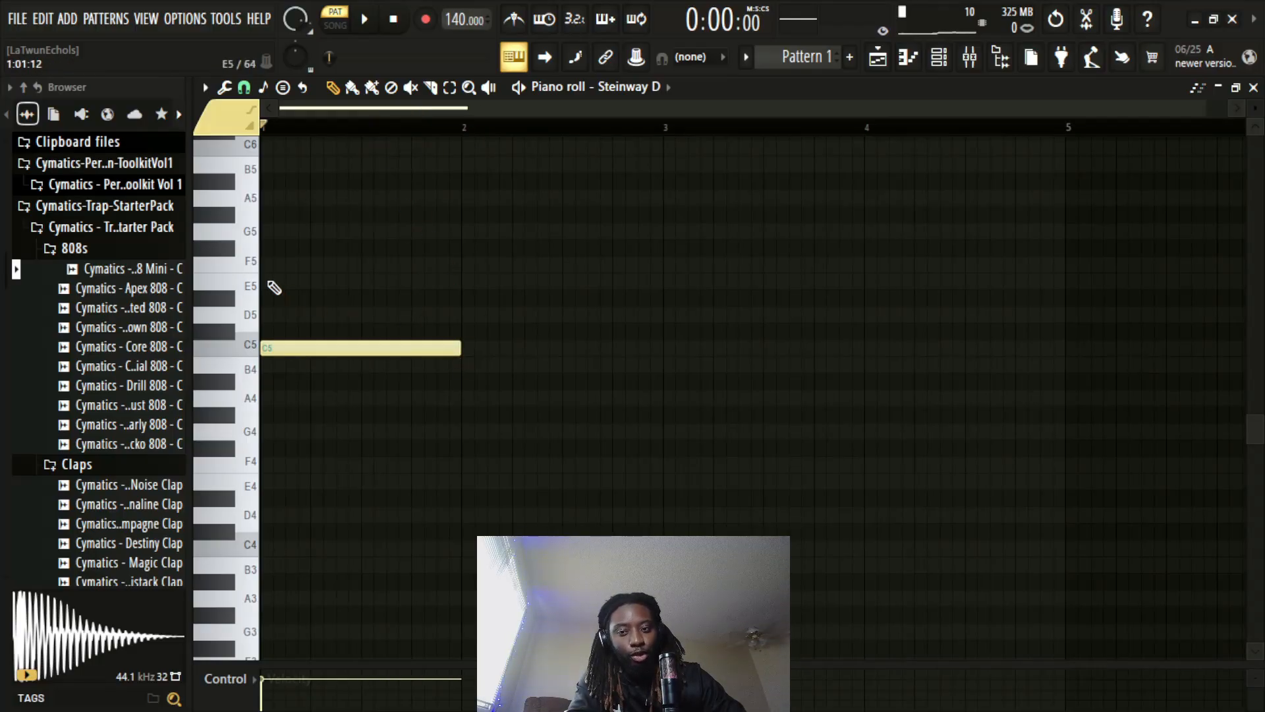
Add one-bar E5 and G5 notes above the C5 in bar 1 and play back the chord
{"action": "left_click", "coordinate": [273, 284]}
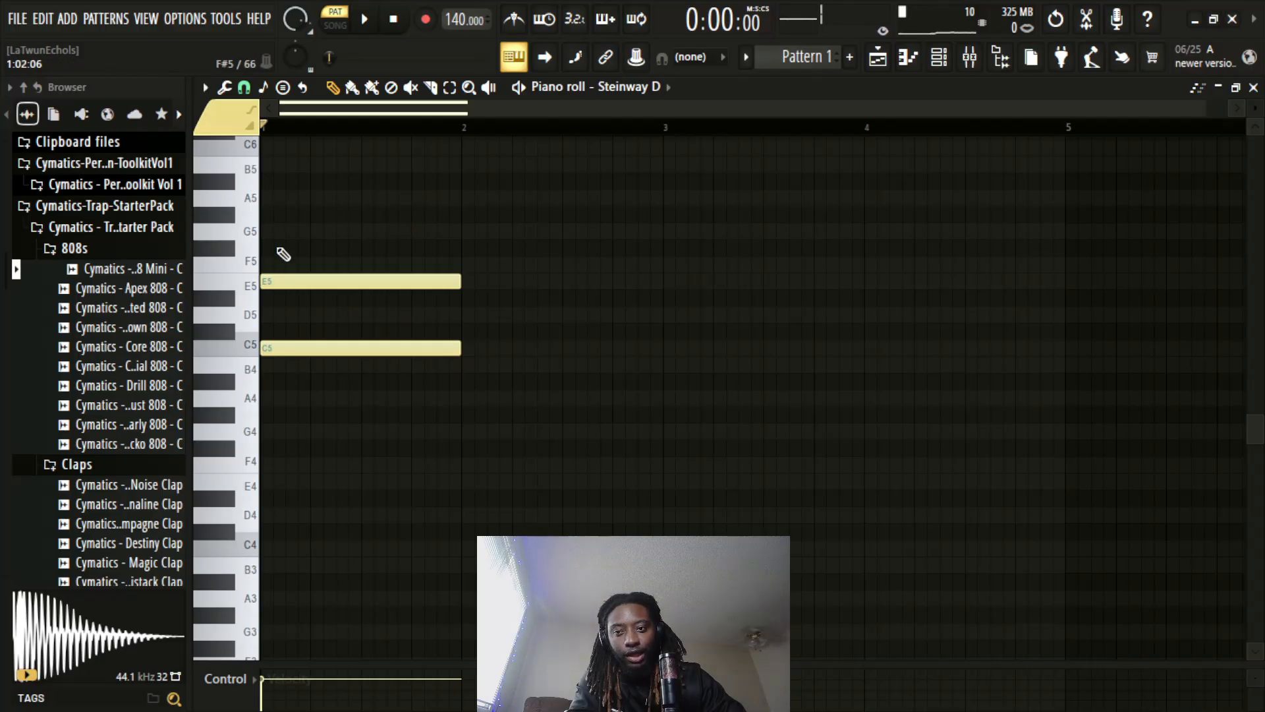
{"action": "left_click", "coordinate": [274, 232]}
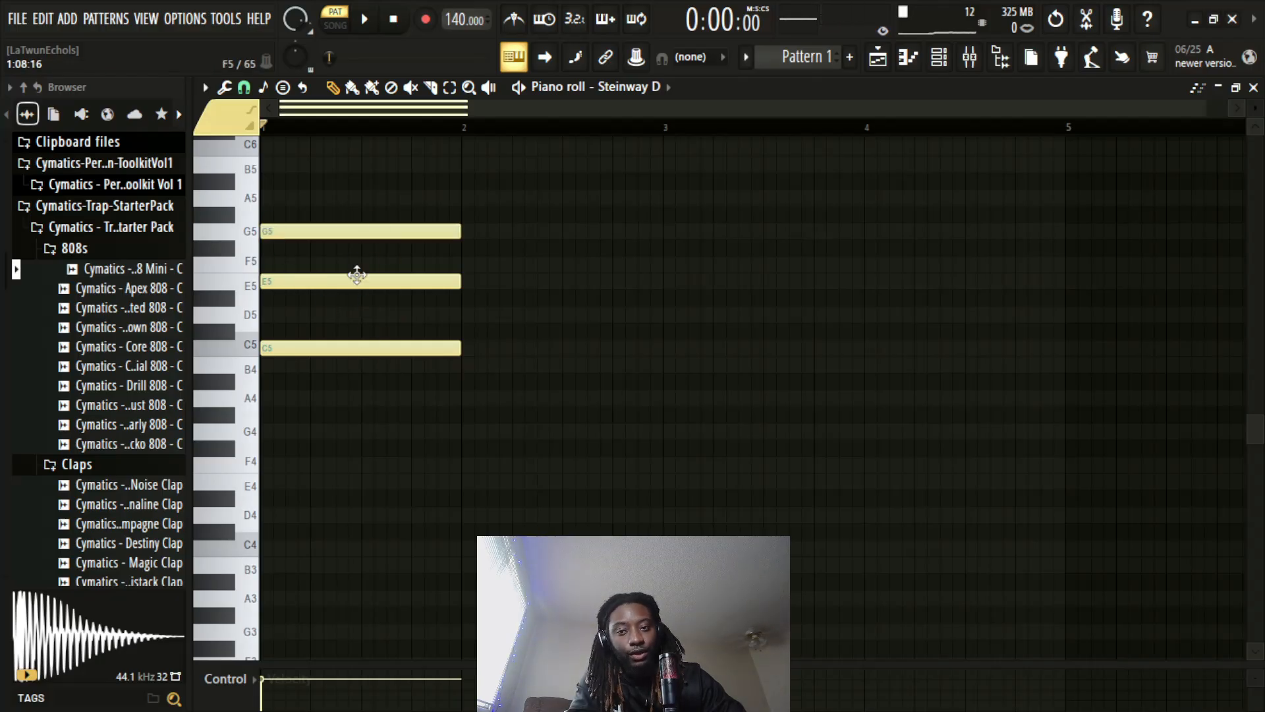
{"action": "key", "text": "space"}
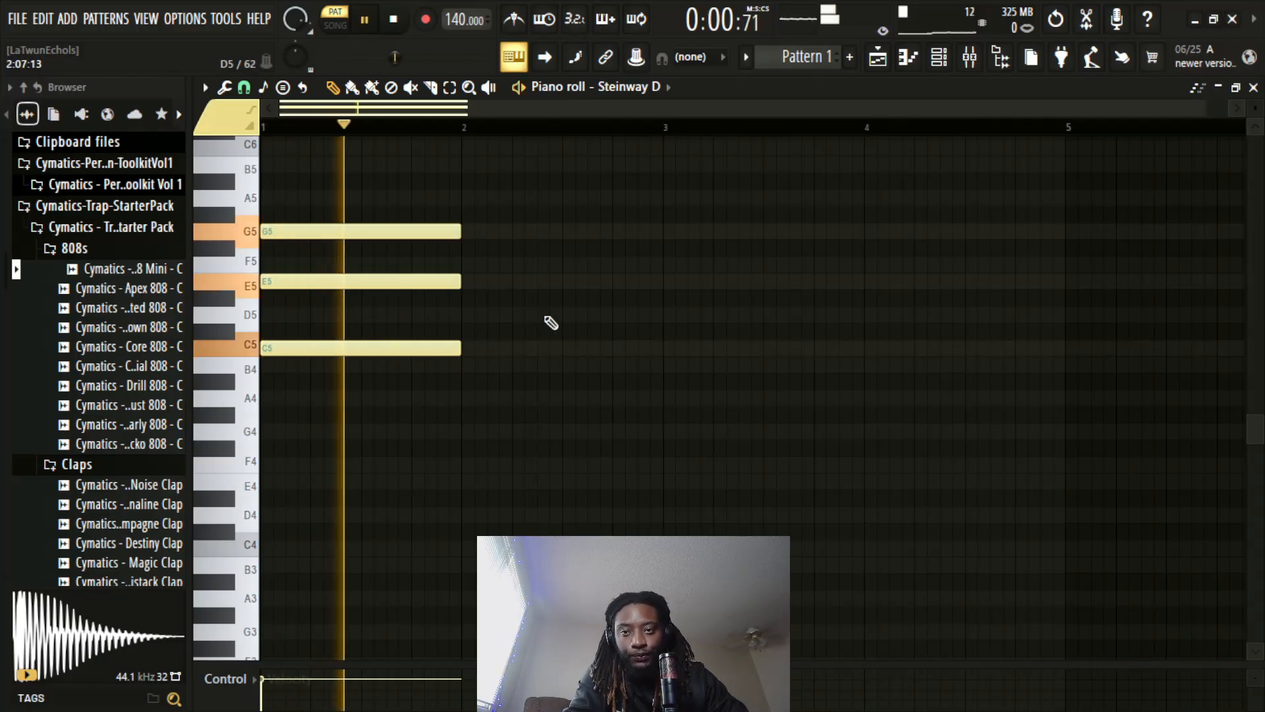
{"action": "key", "text": "space"}
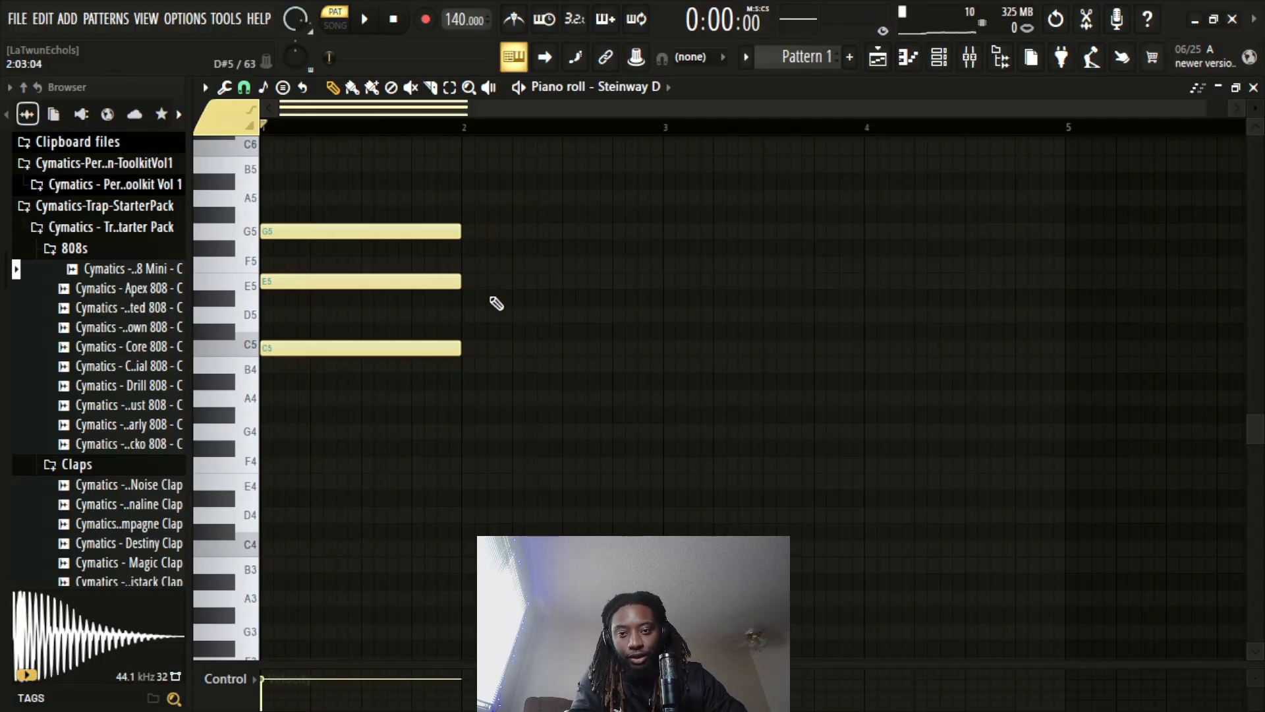
Draw an F5 note across bar 2, slice it in half and lower the second half to E5
{"action": "left_click", "coordinate": [485, 264]}
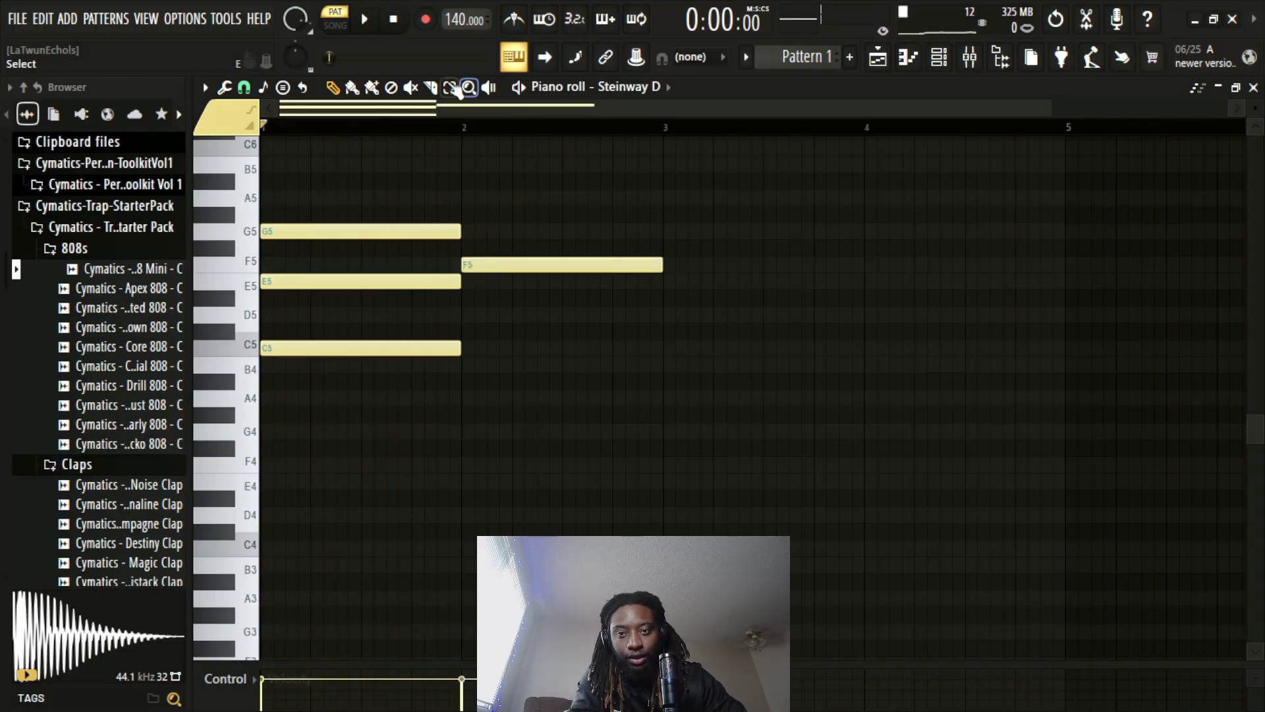
{"action": "left_click", "coordinate": [430, 87]}
{"action": "left_click_drag", "start_coordinate": [573, 221], "coordinate": [572, 311]}
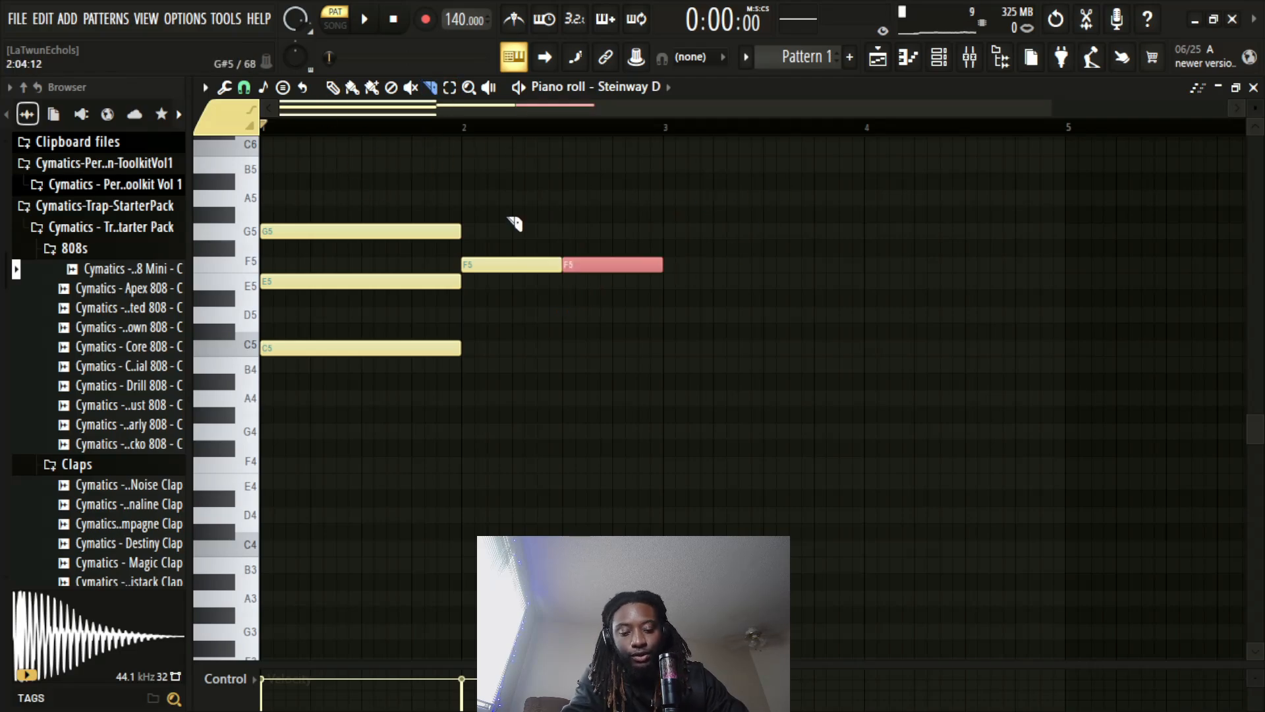
{"action": "key", "text": "p"}
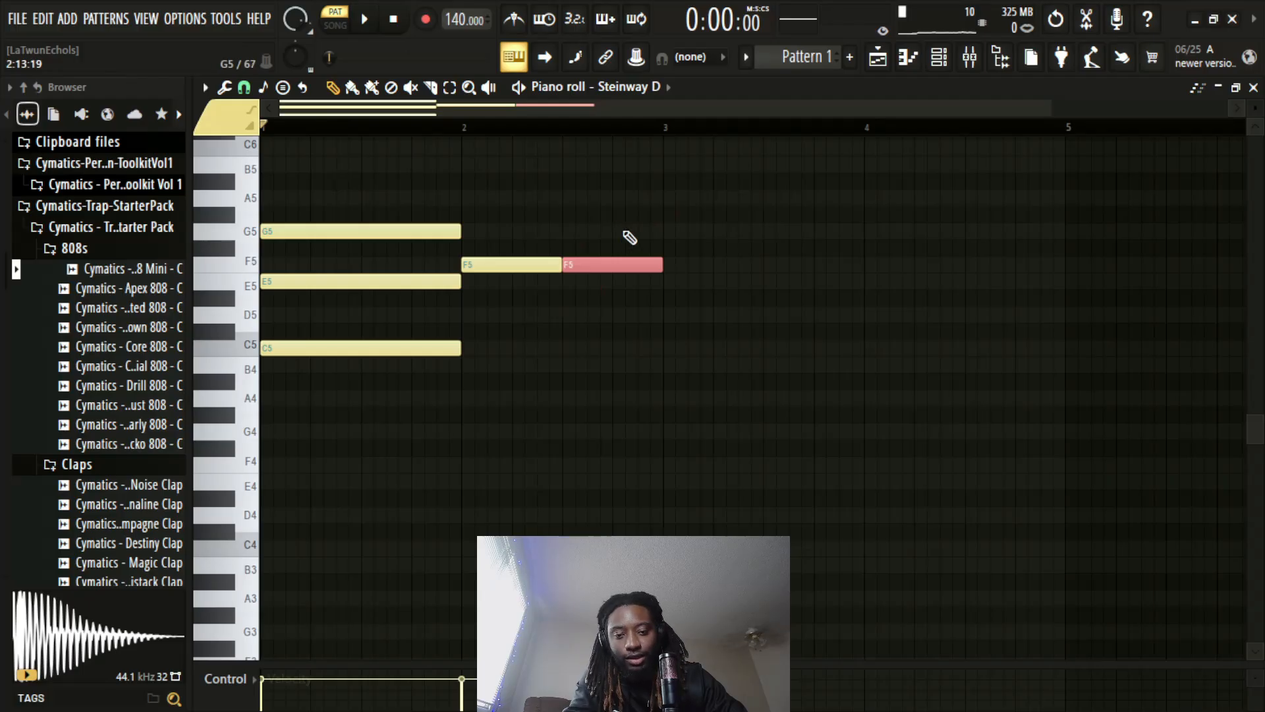
{"action": "key", "text": "ctrl+z"}
{"action": "key", "text": "ctrl+z"}
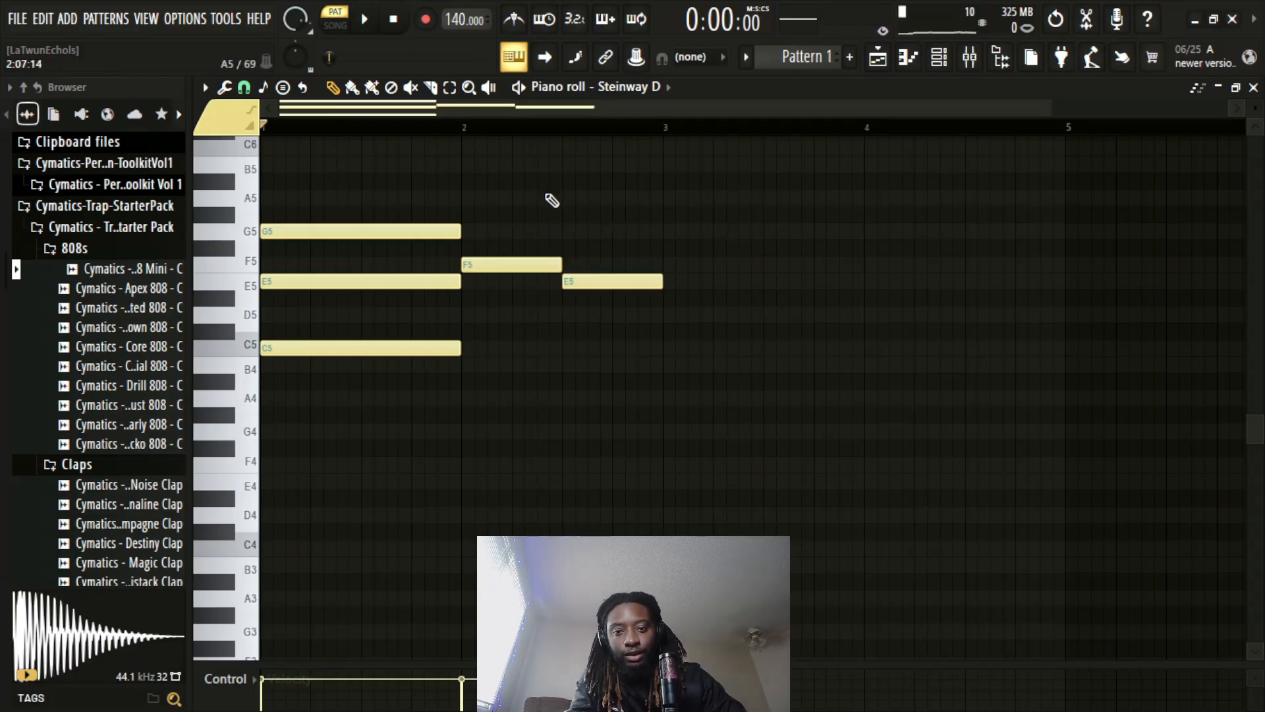
Draw a one-bar chord of C5, E5 and G5 in bar 3
{"action": "left_click", "coordinate": [679, 233]}
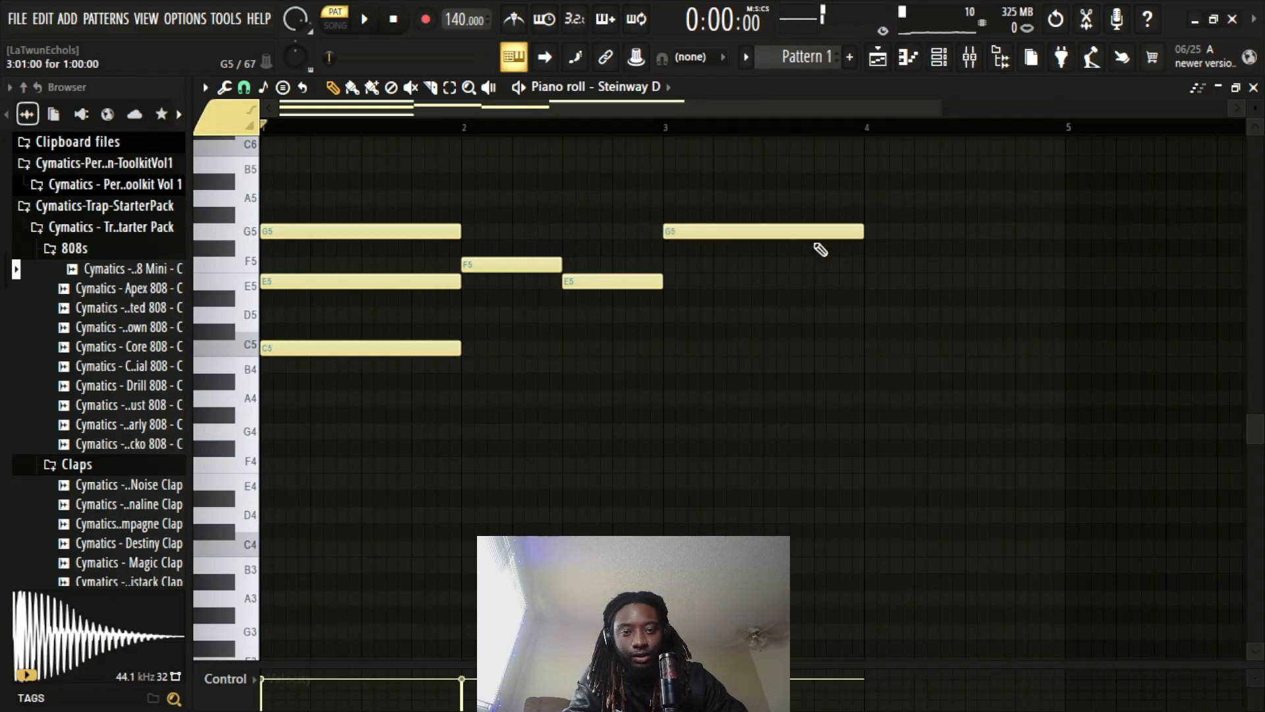
{"action": "left_click", "coordinate": [673, 281]}
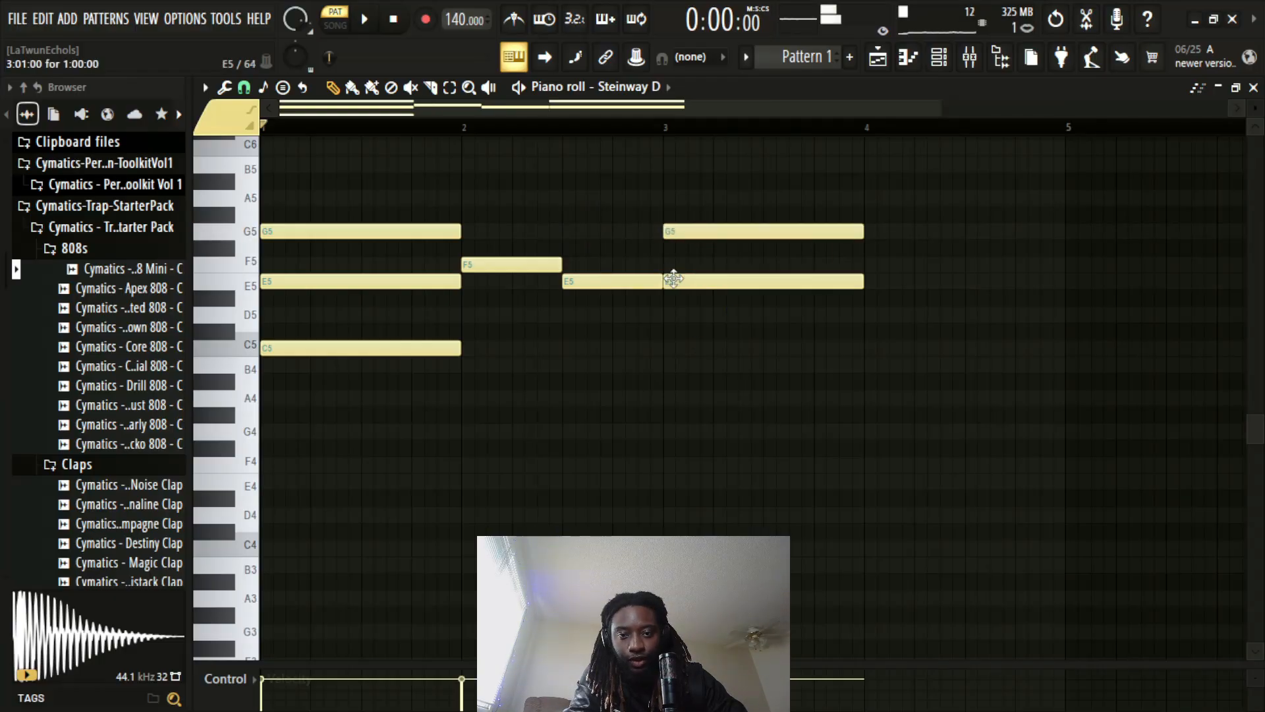
{"action": "left_click", "coordinate": [672, 347]}
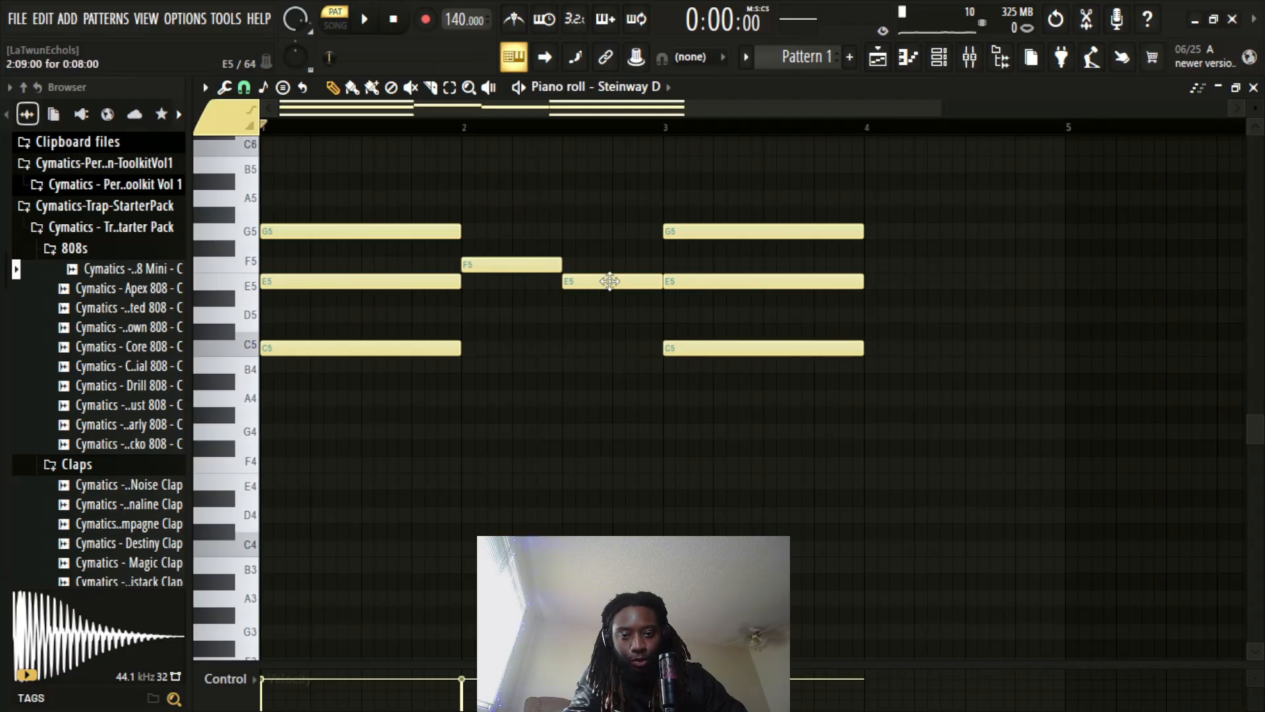
Draw a one-bar chord of E5, G5 and B5 in bar 4 and play back the pattern
{"action": "left_click", "coordinate": [871, 284]}
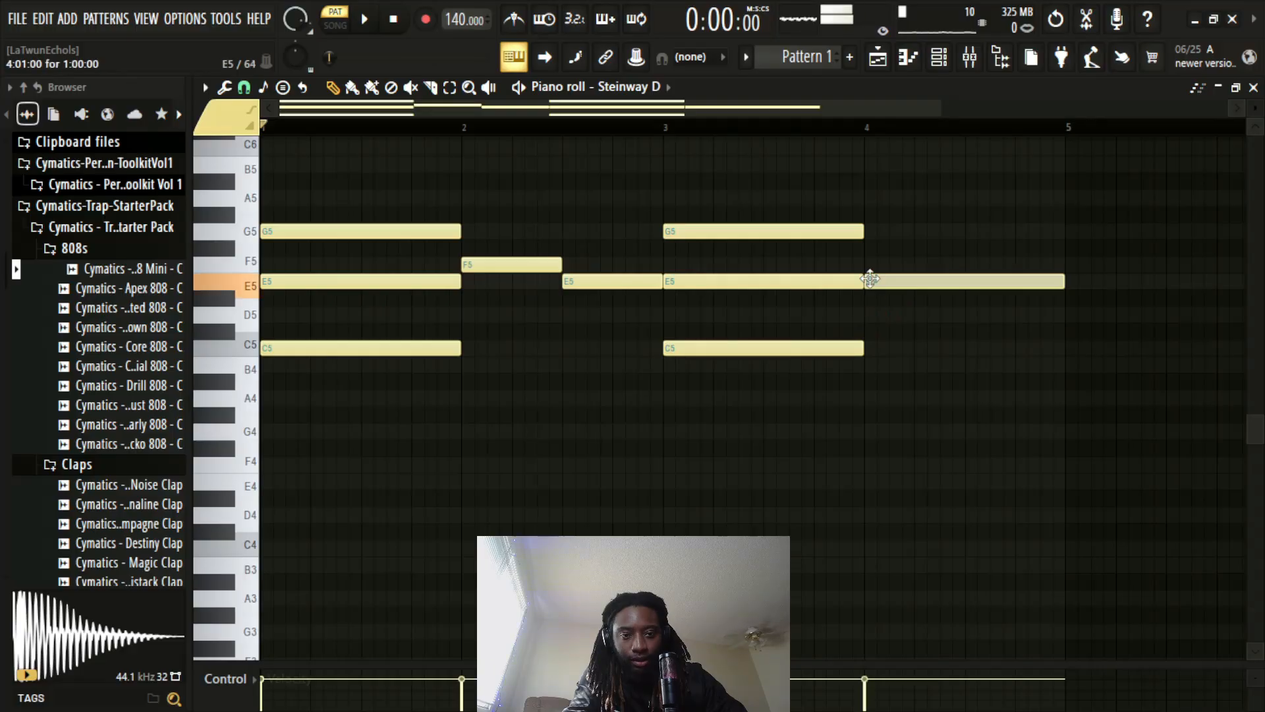
{"action": "left_click", "coordinate": [873, 231]}
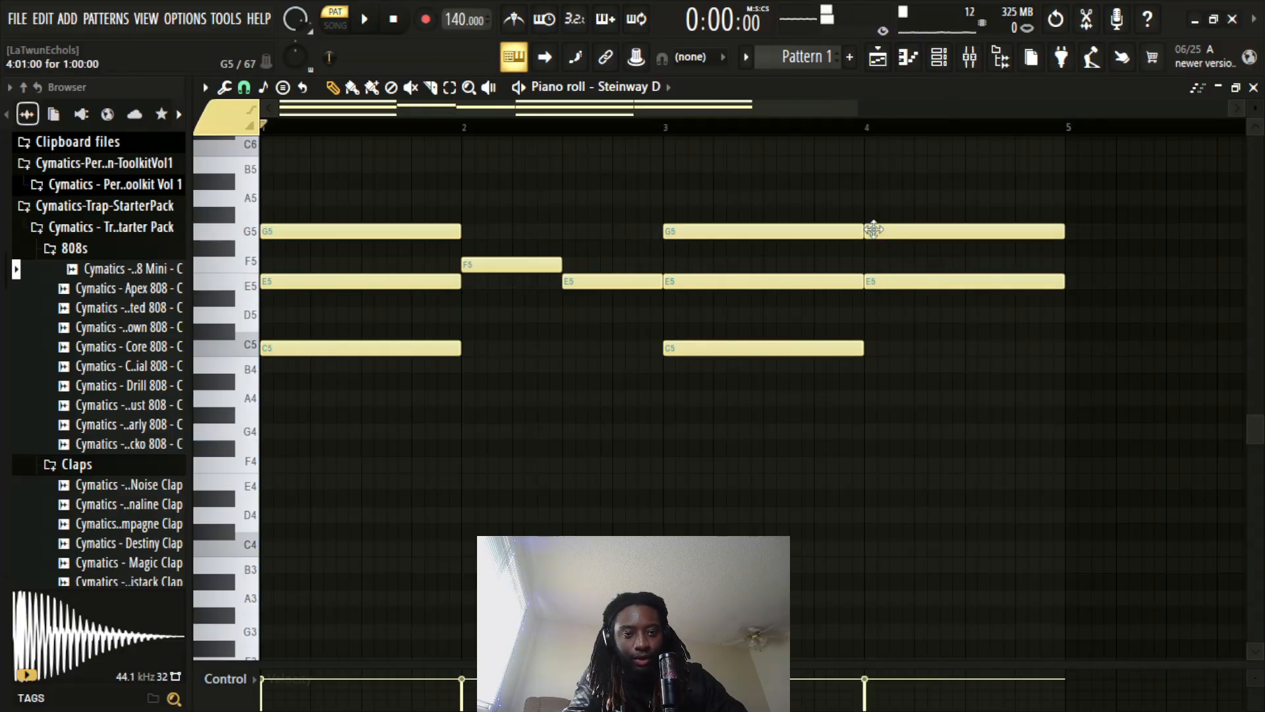
{"action": "left_click", "coordinate": [869, 180]}
{"action": "left_click_drag", "start_coordinate": [899, 178], "coordinate": [898, 161]}
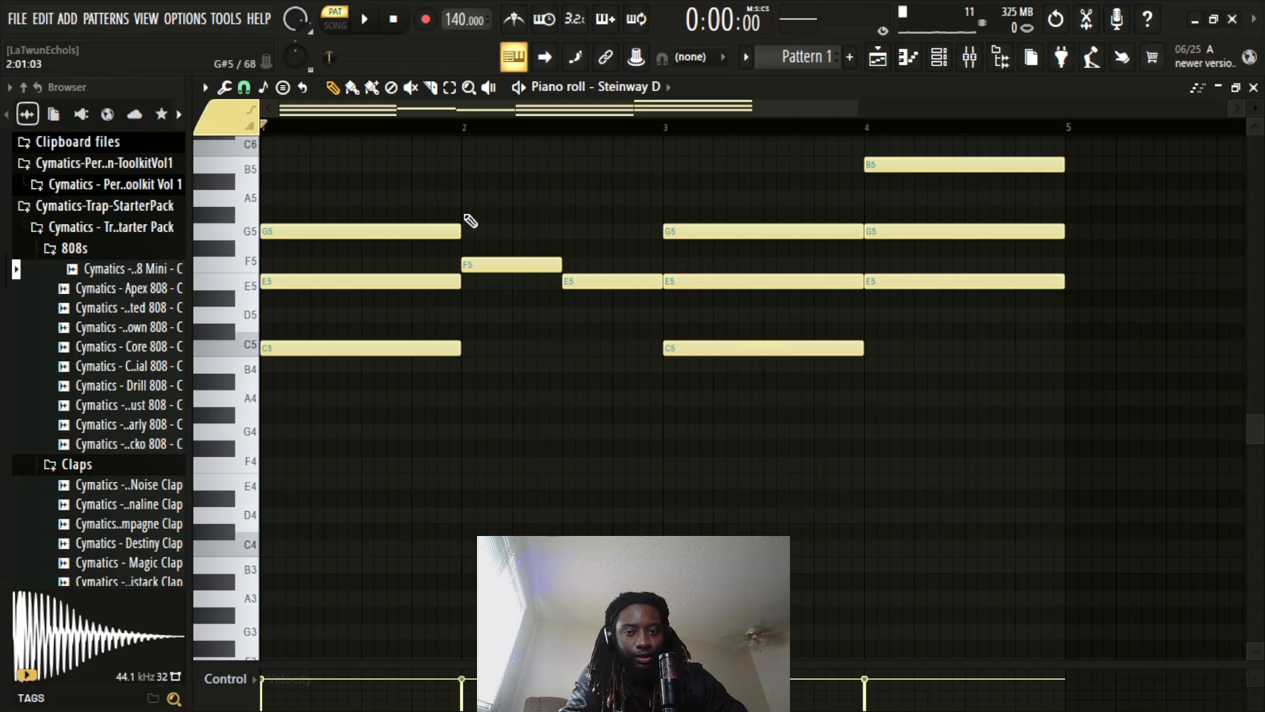
{"action": "key", "text": "space"}
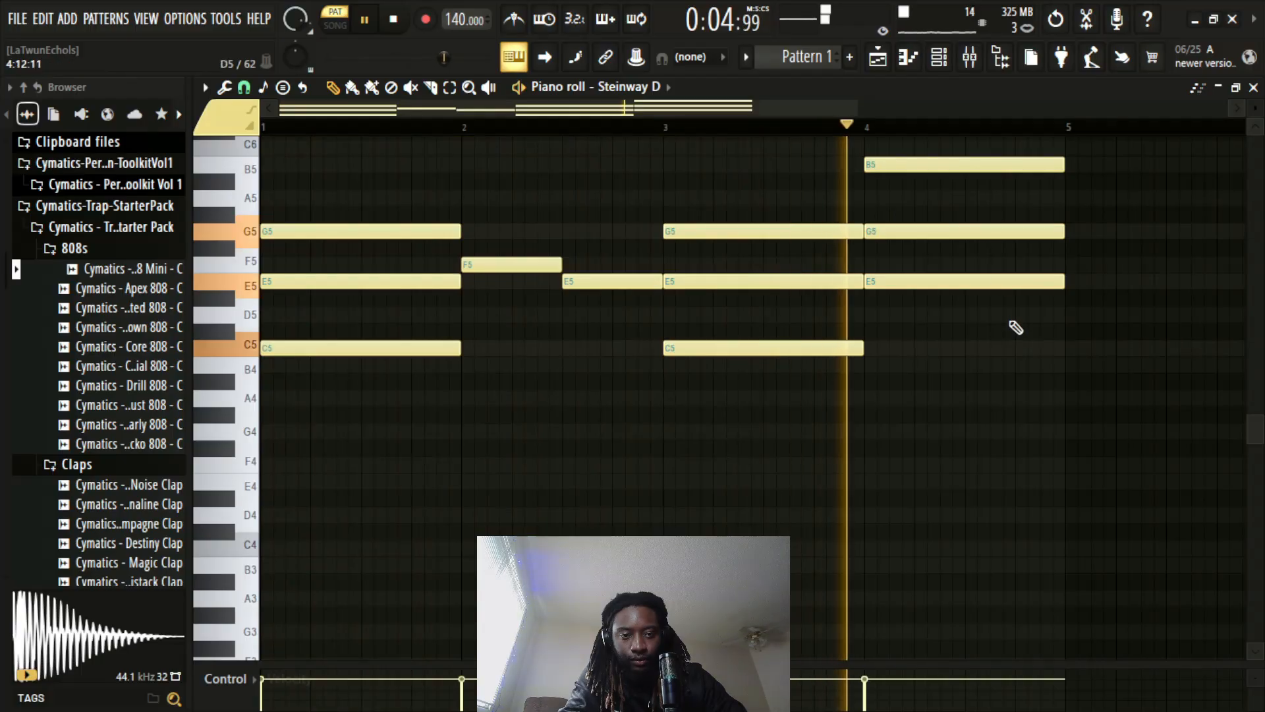
{"action": "scroll", "coordinate": [1011, 327], "scroll_direction": "up", "scroll_amount": 1}
{"action": "key", "text": "space"}
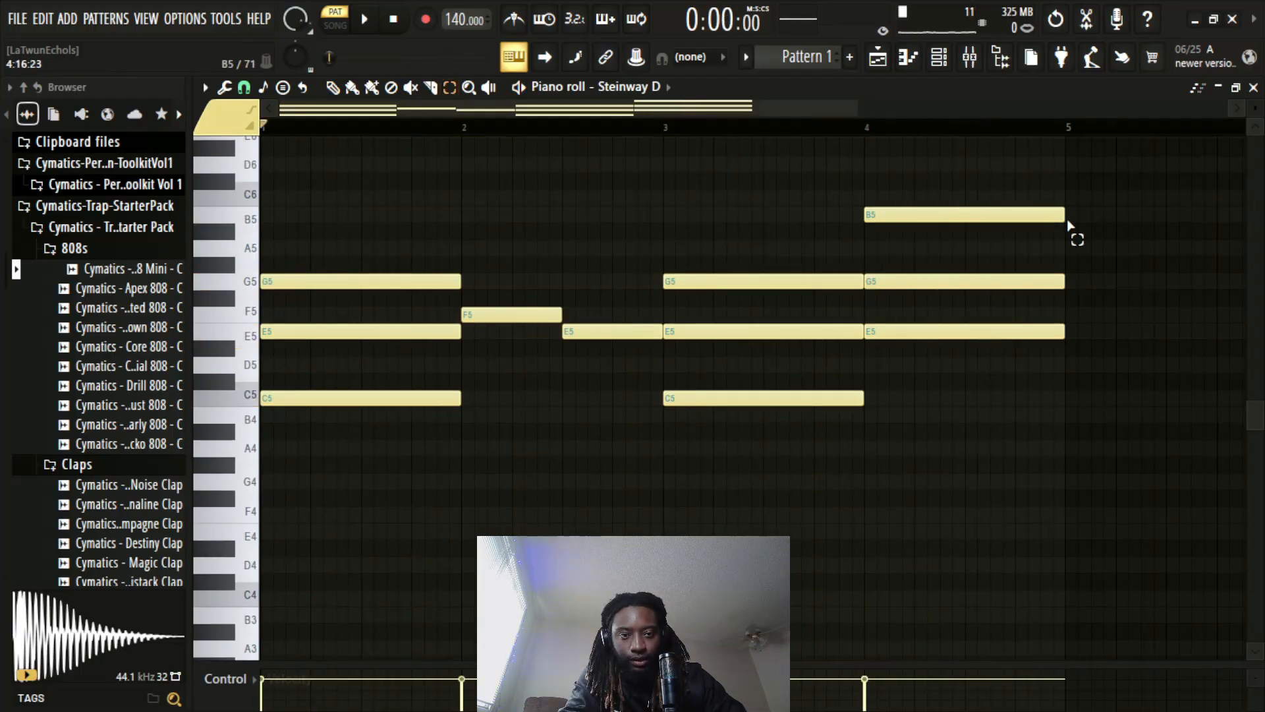
Slice the bar 4 chord in half and transpose its second half down five semitones to B4, D5 and F#5
{"action": "left_click_drag", "start_coordinate": [967, 192], "coordinate": [980, 318]}
{"action": "left_click", "coordinate": [430, 87]}
{"action": "left_click_drag", "start_coordinate": [981, 200], "coordinate": [982, 367]}
{"action": "key", "text": "Down"}
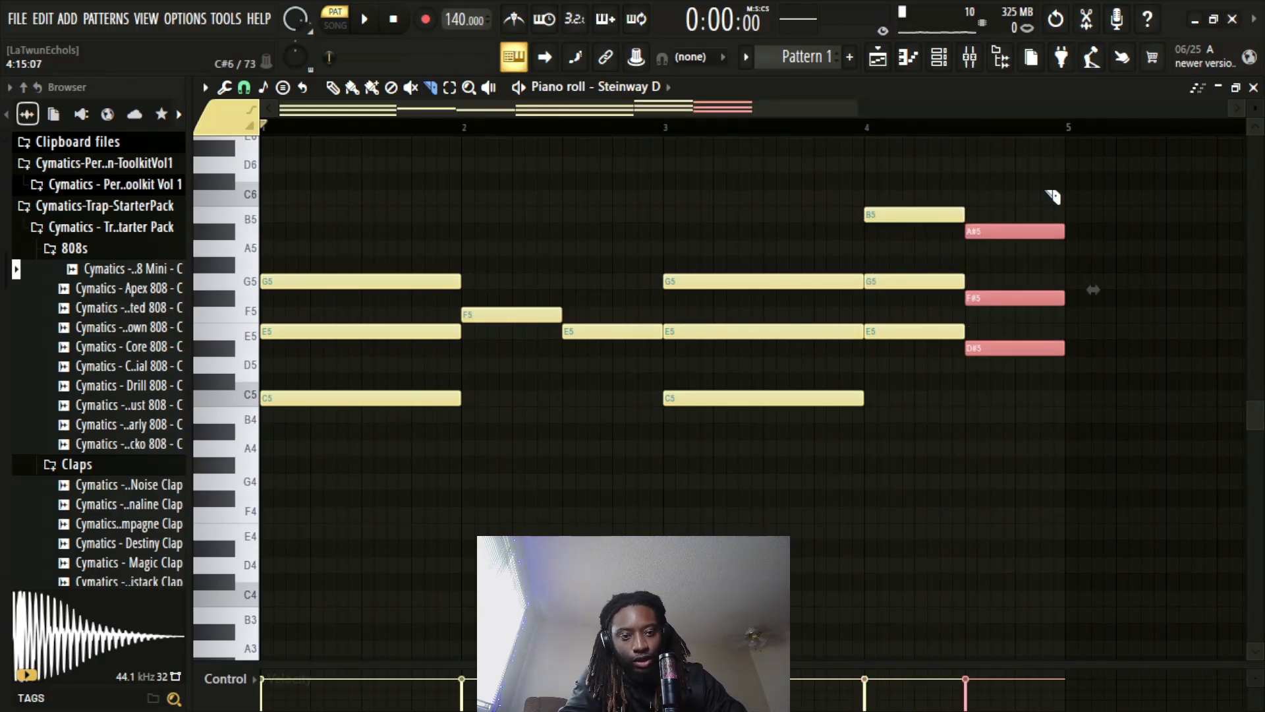
{"action": "key", "text": "Up"}
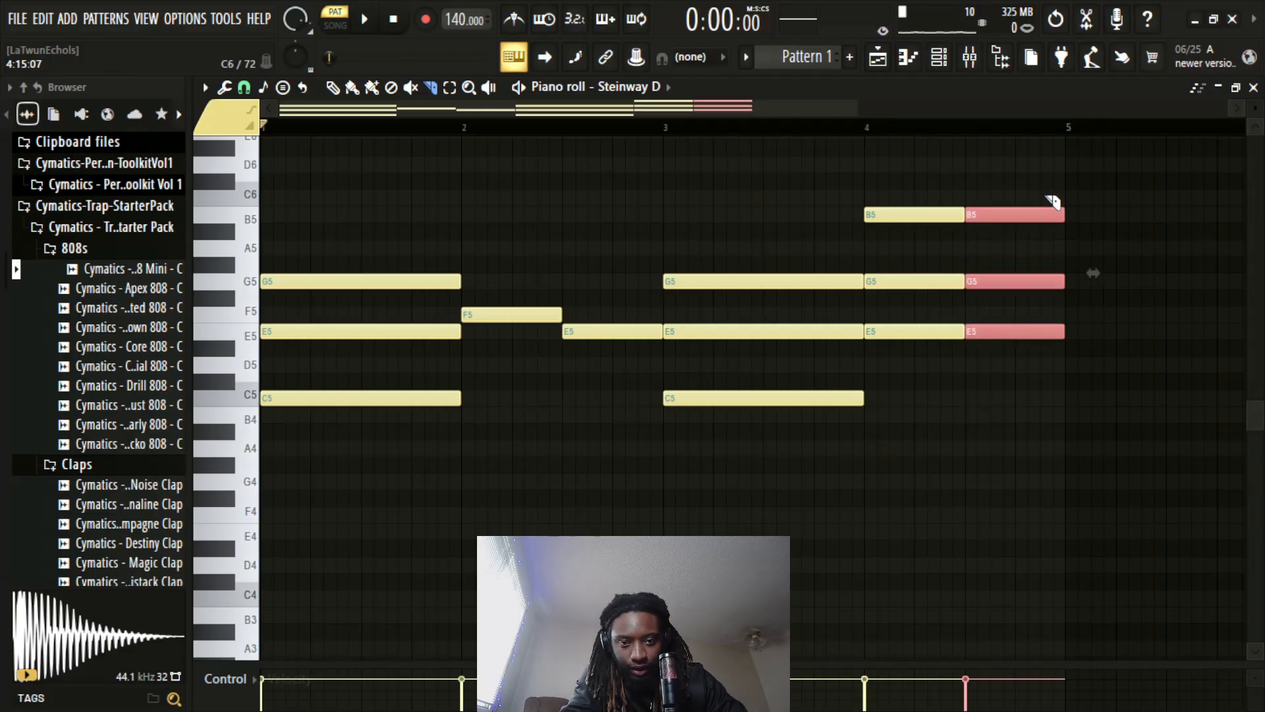
{"action": "key", "text": "Down"}
{"action": "key", "text": "Down"}
{"action": "key", "text": "Down"}
{"action": "key", "text": "Down"}
{"action": "key", "text": "Down"}
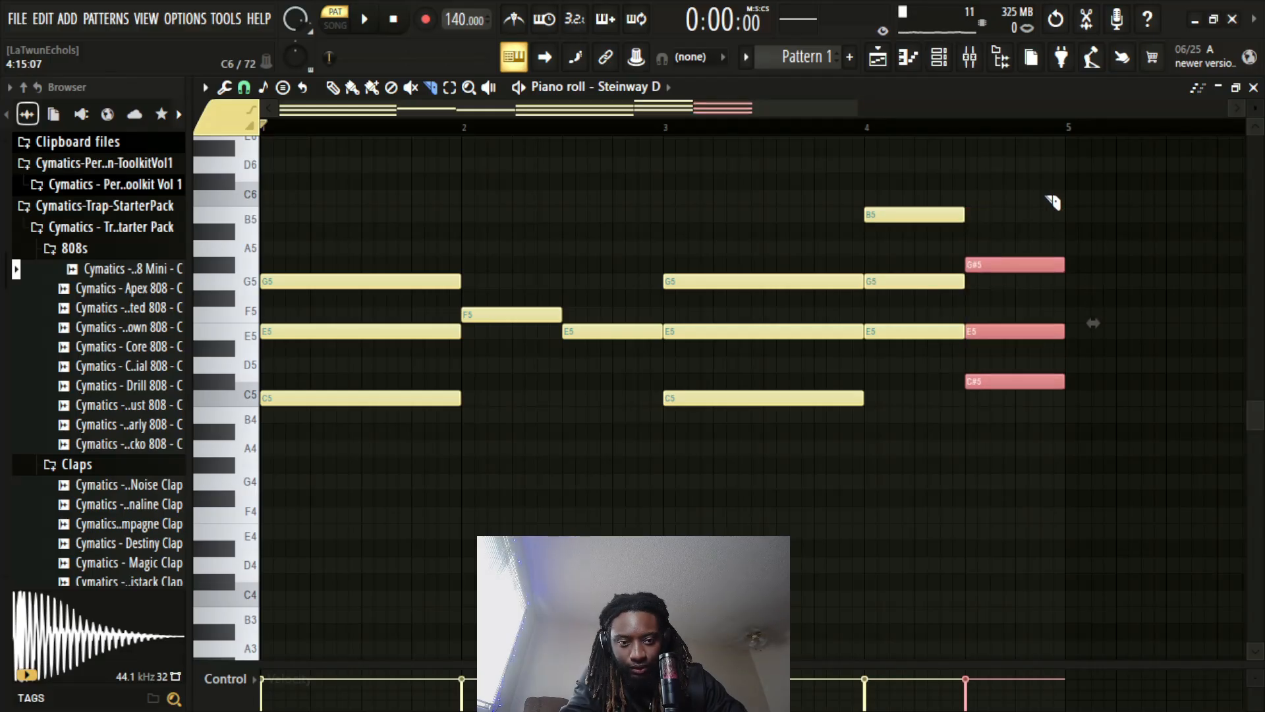
{"action": "key", "text": "ctrl+d"}
Duplicate the four-bar progression into bars 5 to 8 while playing back the pattern
{"action": "key", "text": "space"}
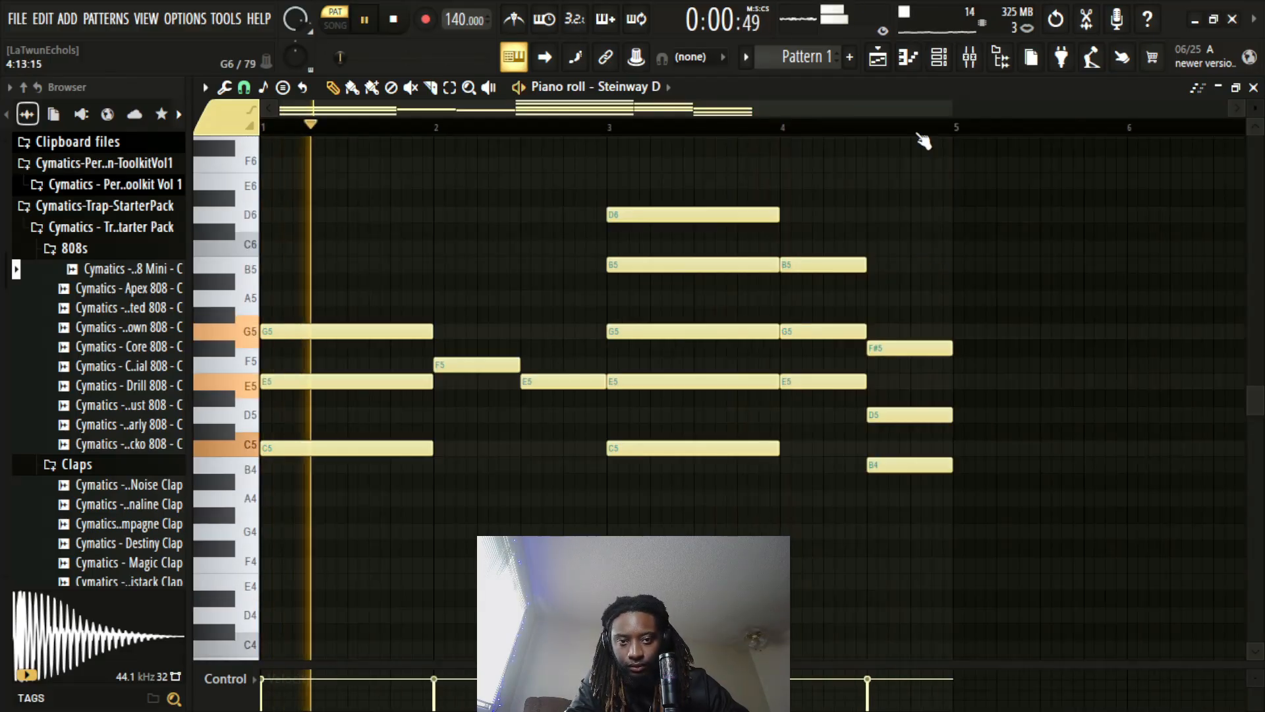
{"action": "key", "text": "ctrl+b"}
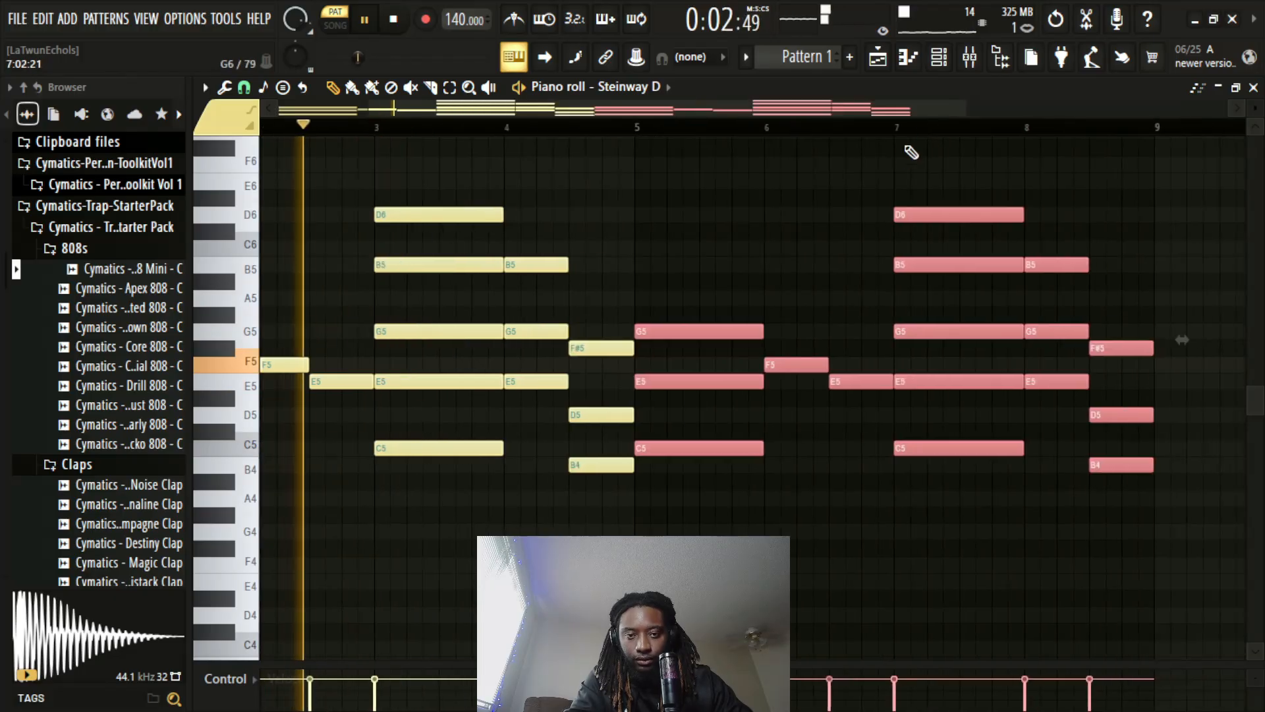
{"action": "scroll", "coordinate": [754, 131], "scroll_direction": "down", "scroll_amount": 2}
{"action": "right_click", "coordinate": [646, 189]}
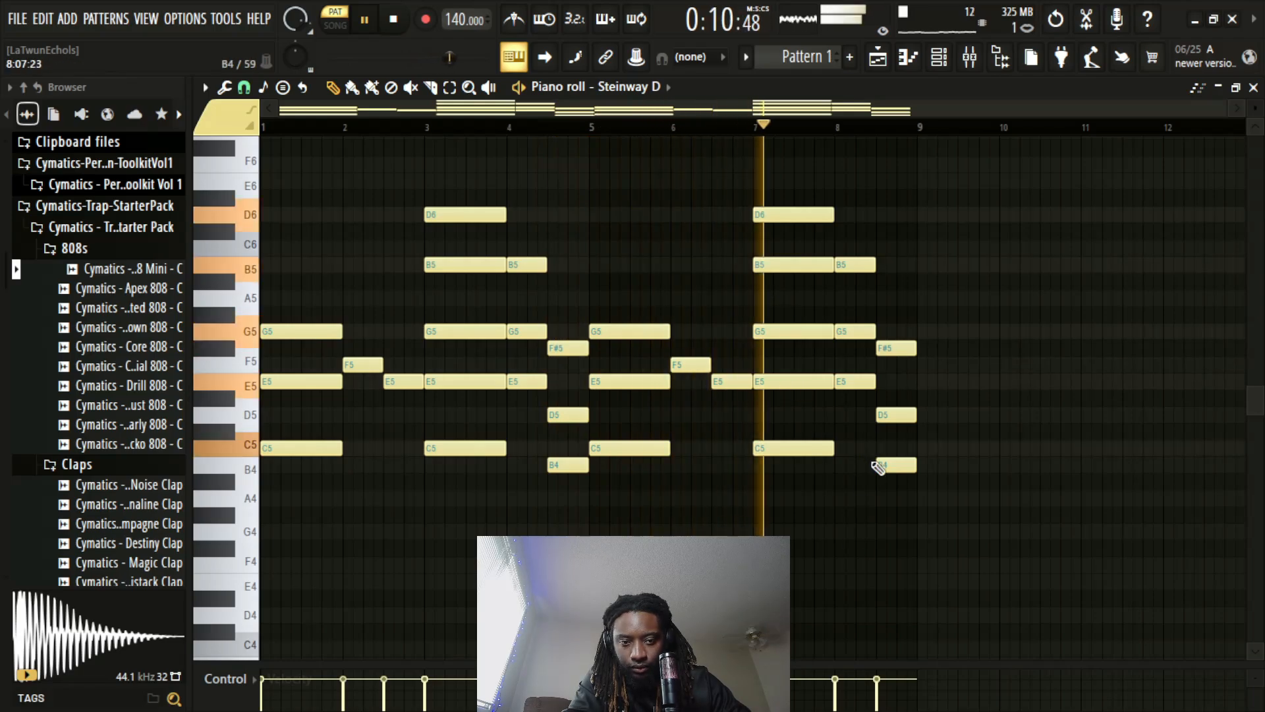
Swap the two half-bar chords of bar 8 so B4, D5 and F#5 come before E5, G5 and B5, and play back the pattern
{"action": "key", "text": "space"}
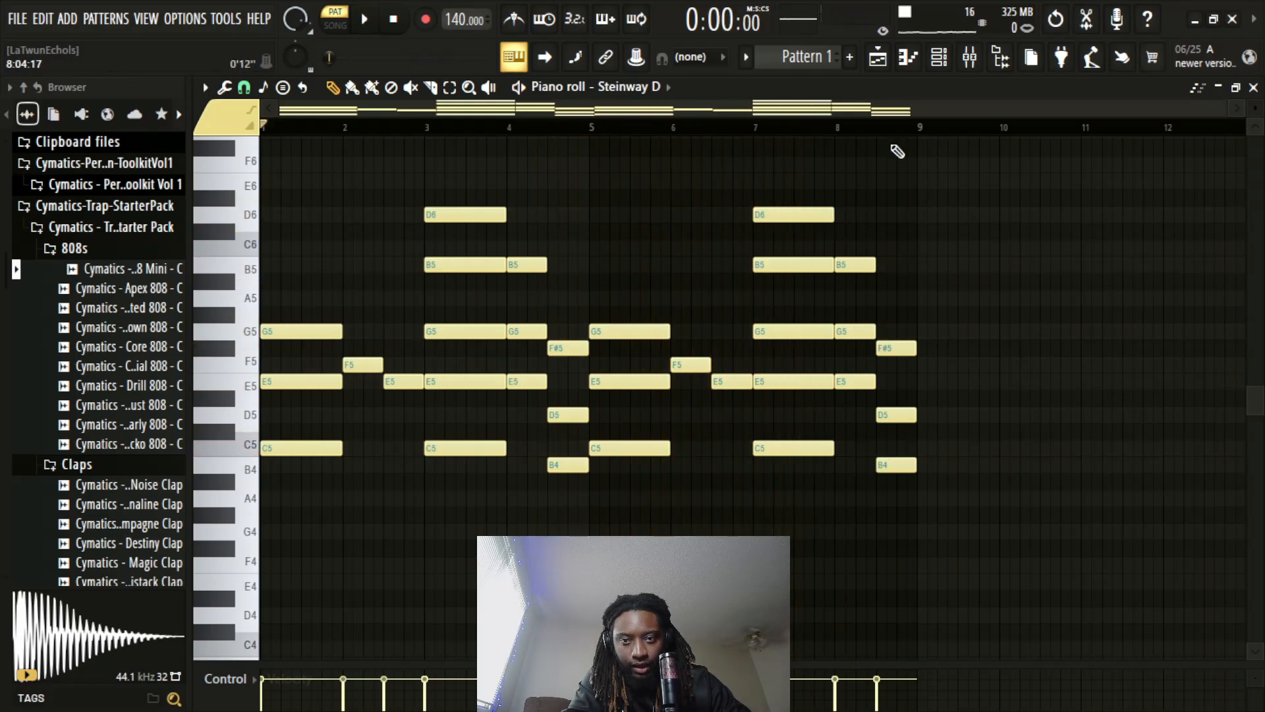
{"action": "left_click", "coordinate": [450, 87]}
{"action": "left_click_drag", "start_coordinate": [855, 226], "coordinate": [848, 405]}
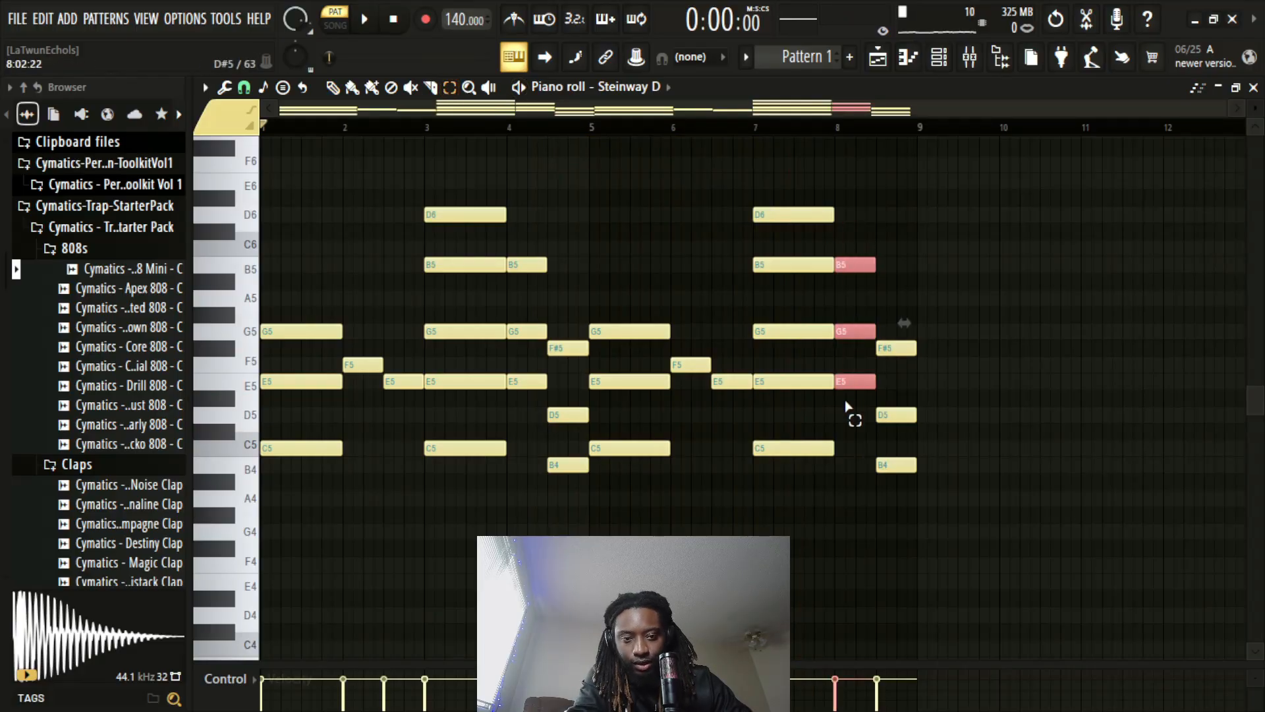
{"action": "key", "text": "shift+Down"}
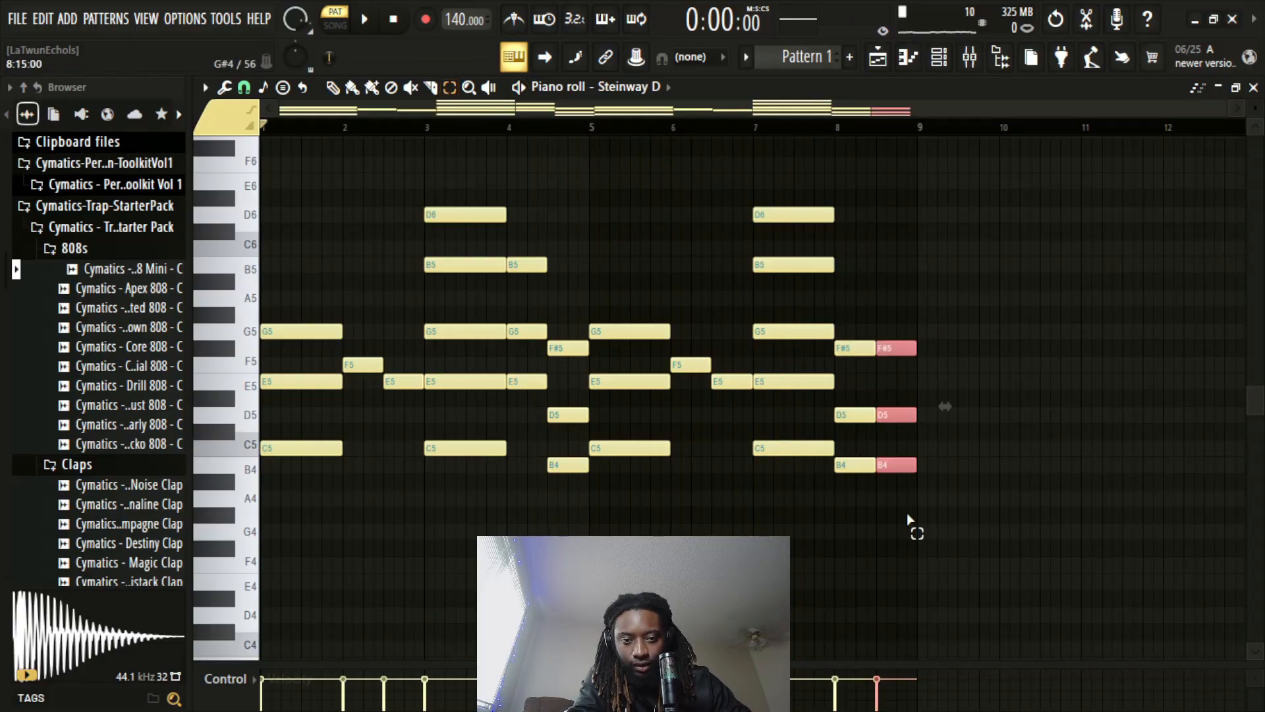
{"action": "key", "text": "shift+Up"}
{"action": "key", "text": "shift+Up"}
{"action": "key", "text": "shift+Up"}
{"action": "key", "text": "shift+Up"}
{"action": "key", "text": "shift+Up"}
{"action": "left_click", "coordinate": [964, 351]}
{"action": "key", "text": "space"}
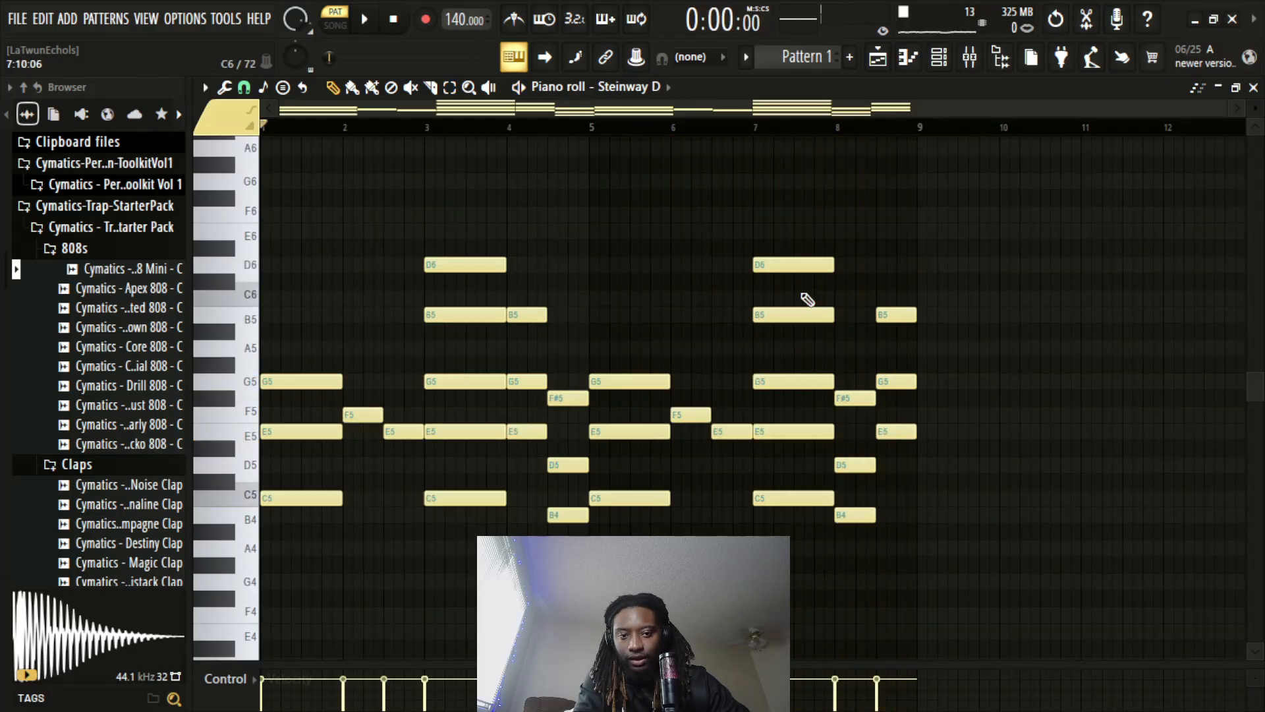
Draw short melody notes at mid-bar, C7 in bars 1 to 3 and A6 in bar 4, repeat them in bars 5 to 8, and play back
{"action": "left_click_drag", "start_coordinate": [756, 127], "coordinate": [93, 128]}
{"action": "scroll", "coordinate": [372, 215], "scroll_direction": "up", "scroll_amount": 2}
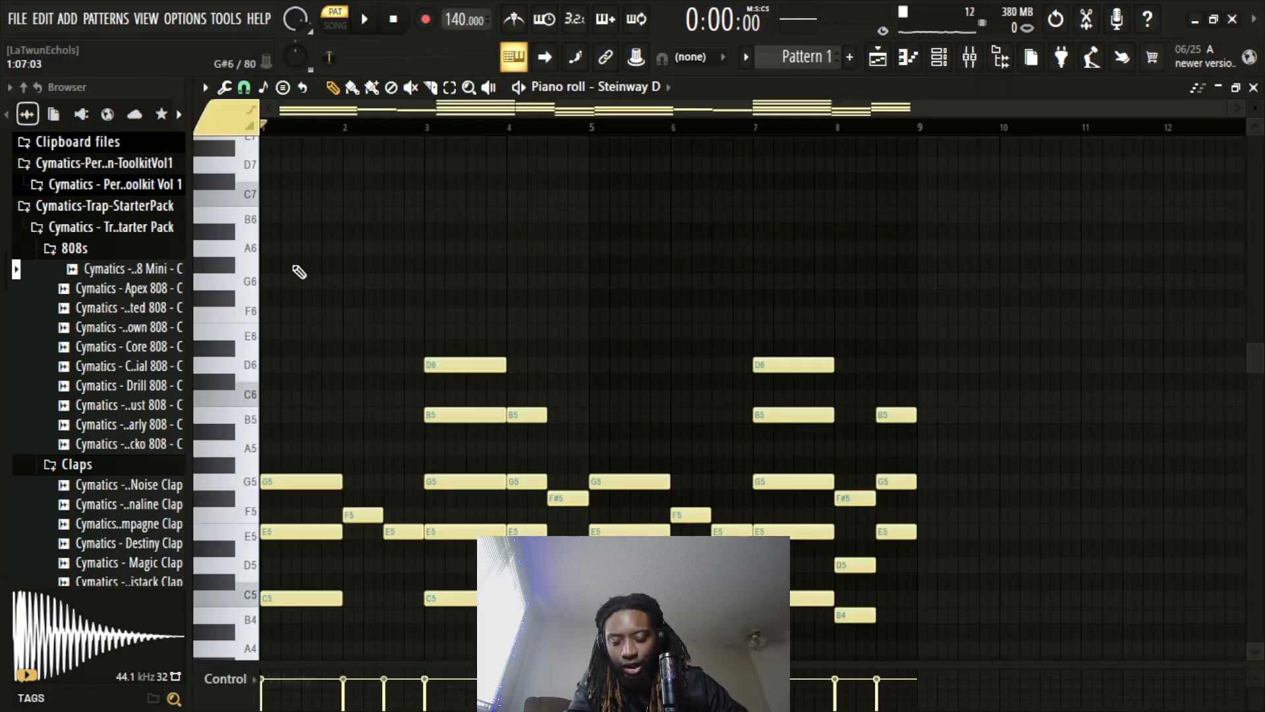
{"action": "left_click", "coordinate": [308, 198]}
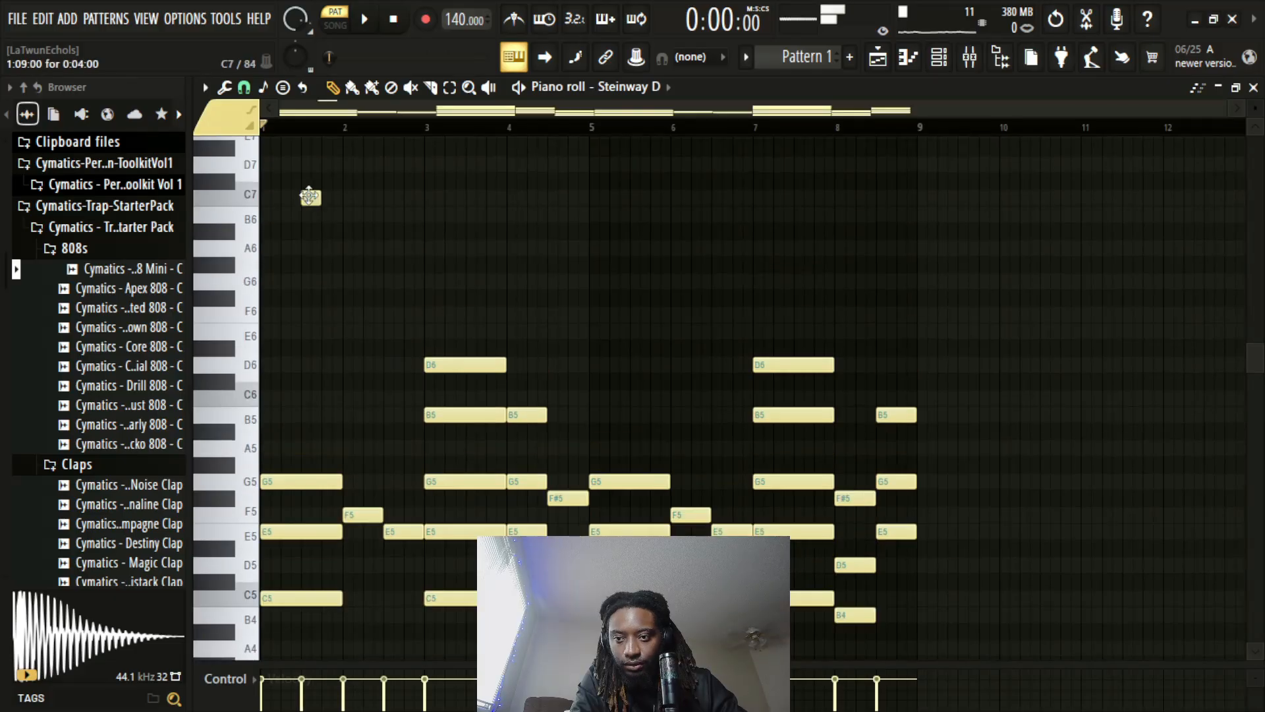
{"action": "left_click", "coordinate": [389, 198]}
{"action": "left_click", "coordinate": [475, 199]}
{"action": "left_click", "coordinate": [555, 249]}
{"action": "key", "text": "space"}
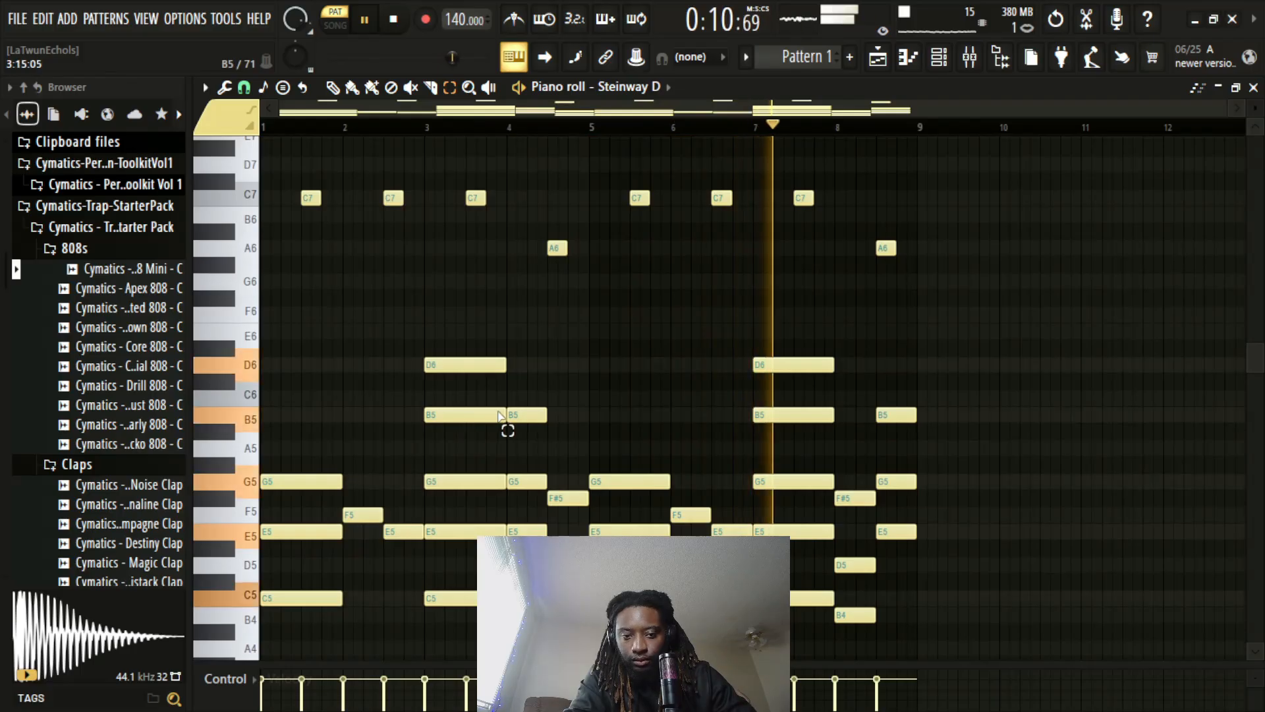
{"action": "key", "text": "space"}
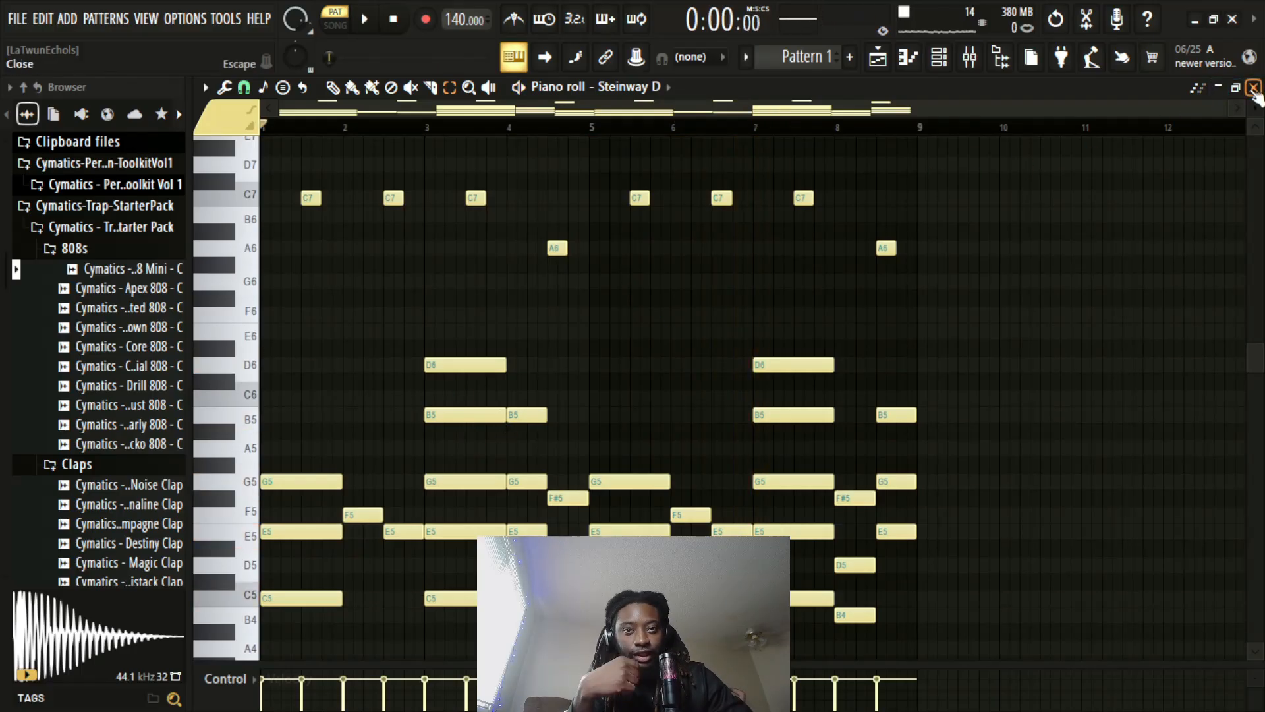
Load the Cymatics Champagne Clap, place C5 claps at mid-bar in bars 1 to 4, duplicate them into bars 5 to 8, and play back
{"action": "left_click", "coordinate": [1253, 87]}
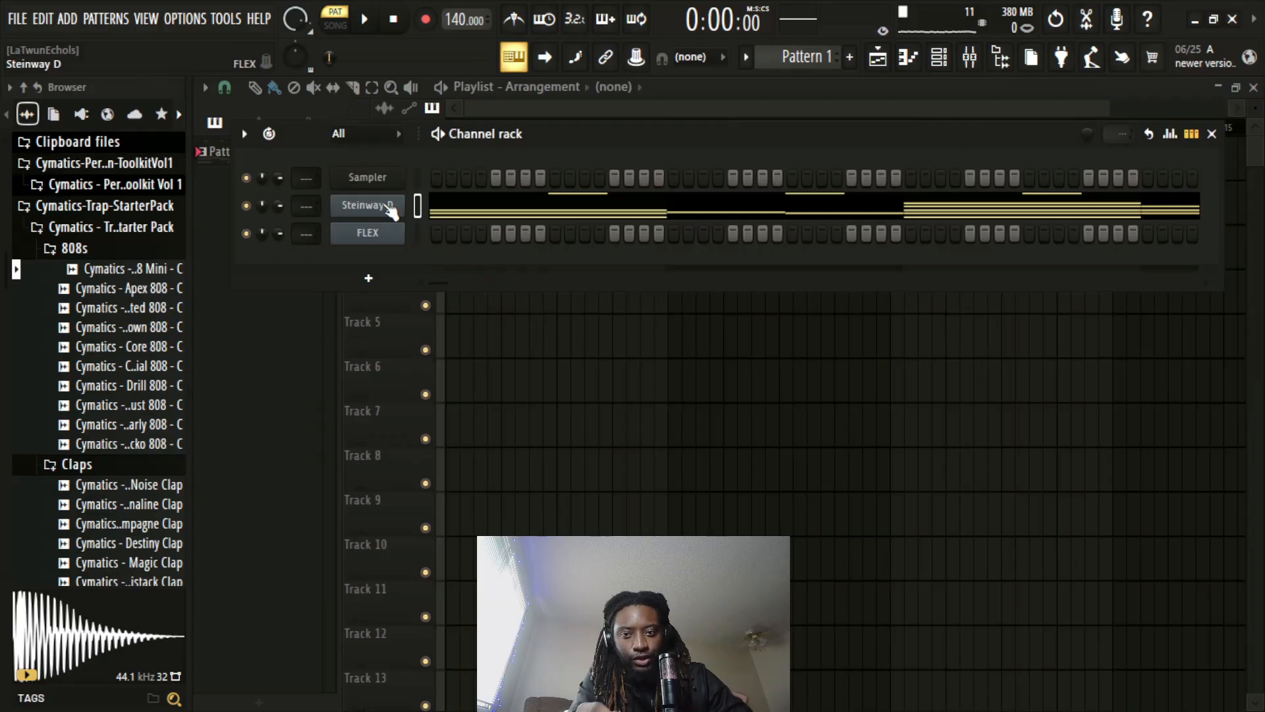
{"action": "scroll", "coordinate": [135, 299], "scroll_direction": "down", "scroll_amount": 3}
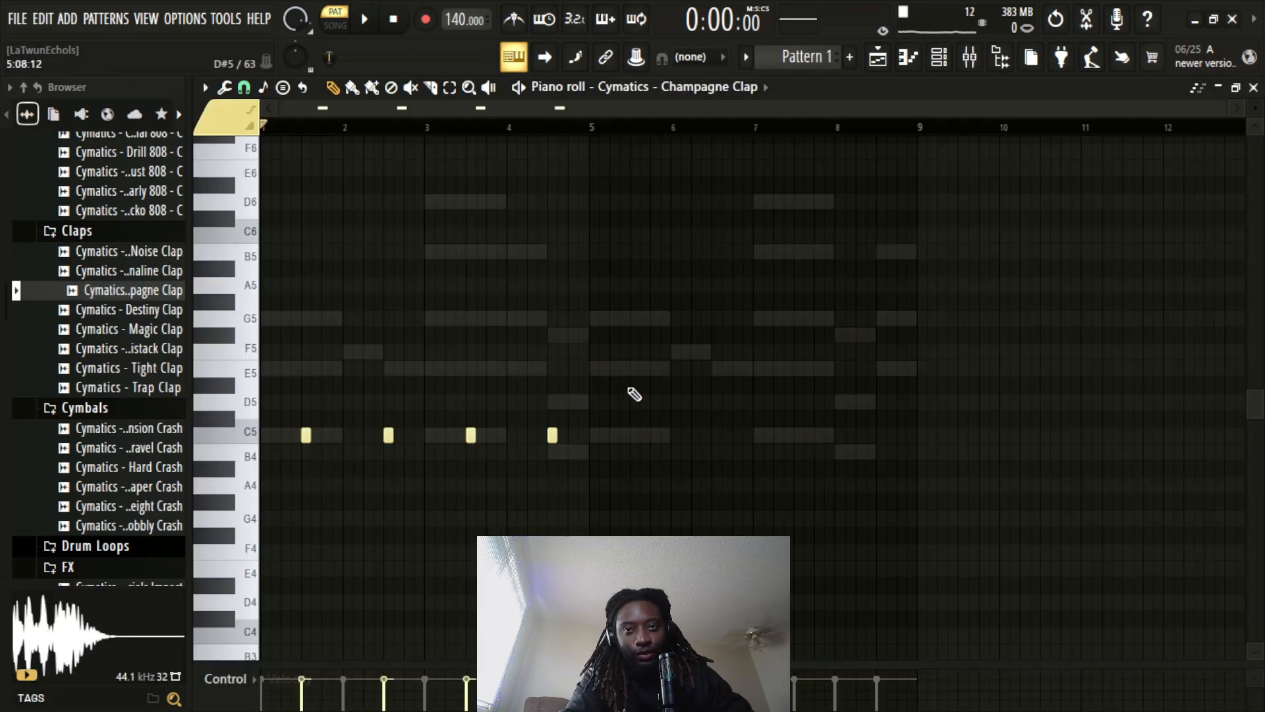
{"action": "key", "text": "ctrl+b"}
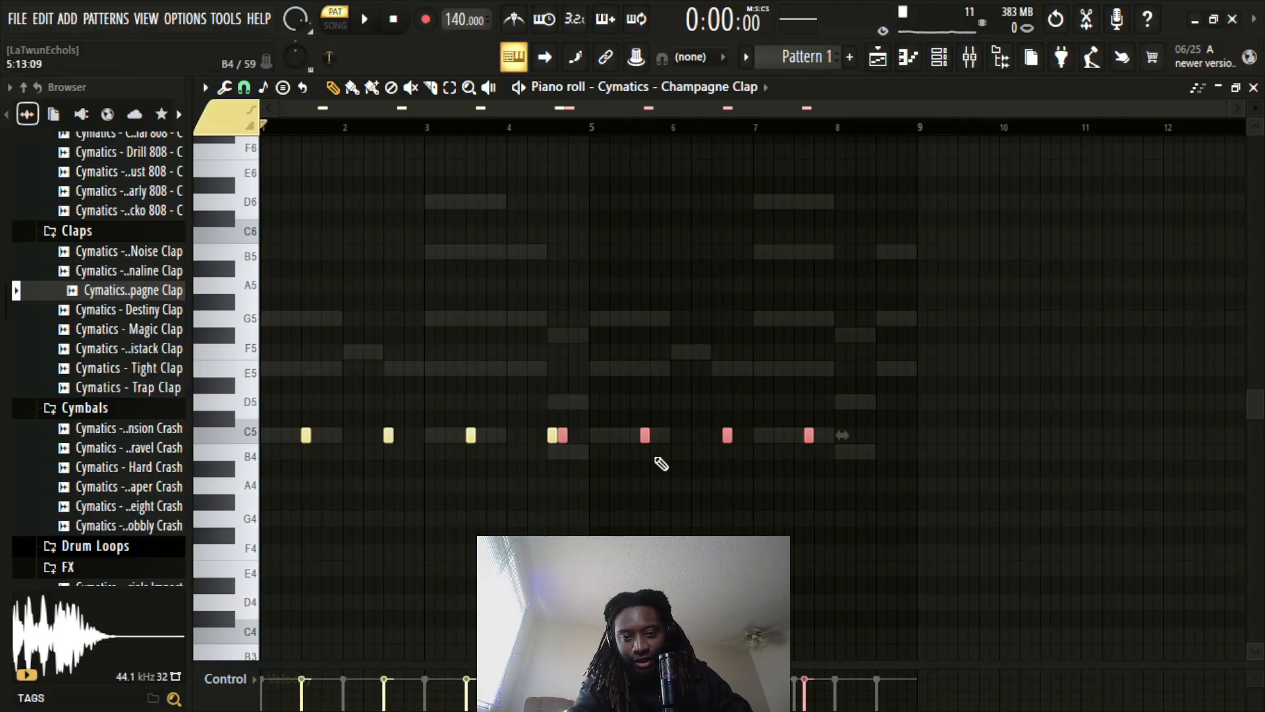
{"action": "key", "text": "shift+Right"}
{"action": "key", "text": "shift+Right"}
{"action": "key", "text": "shift+Right"}
{"action": "key", "text": "shift+Right"}
{"action": "key", "text": "shift+Right"}
{"action": "key", "text": "shift+Right"}
{"action": "key", "text": "shift+Right"}
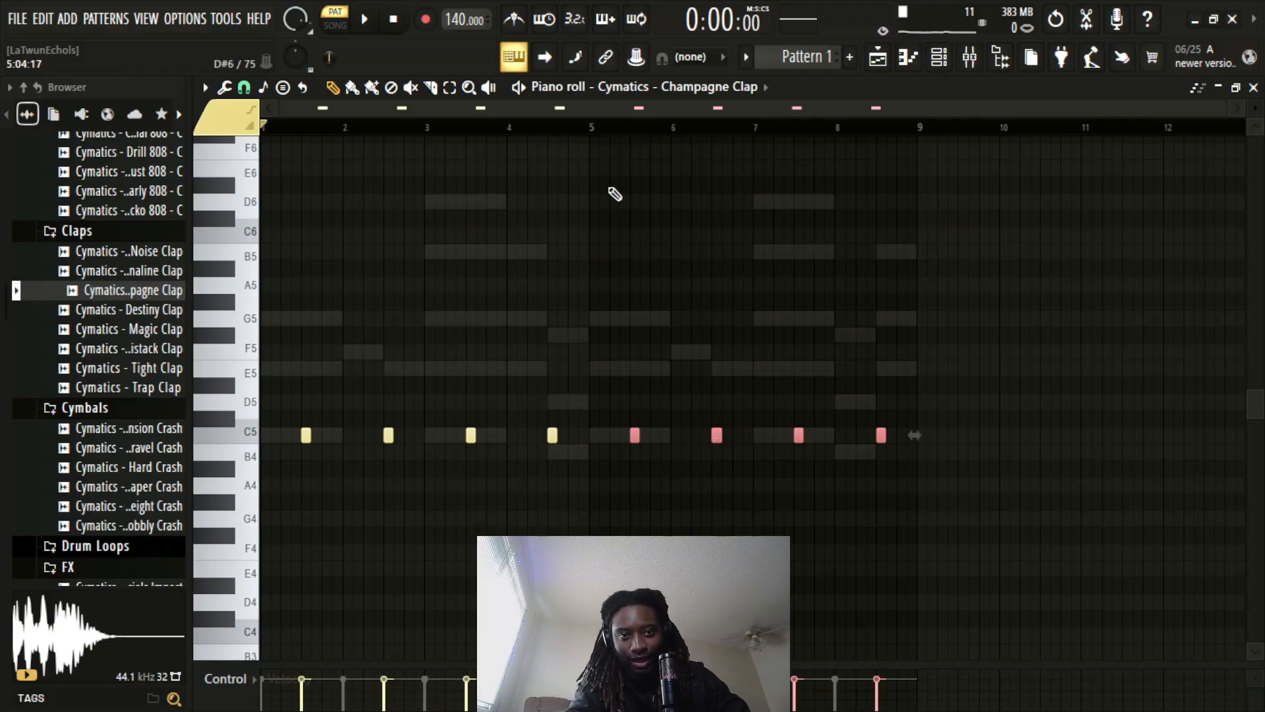
{"action": "key", "text": "ctrl+d"}
{"action": "key", "text": "space"}
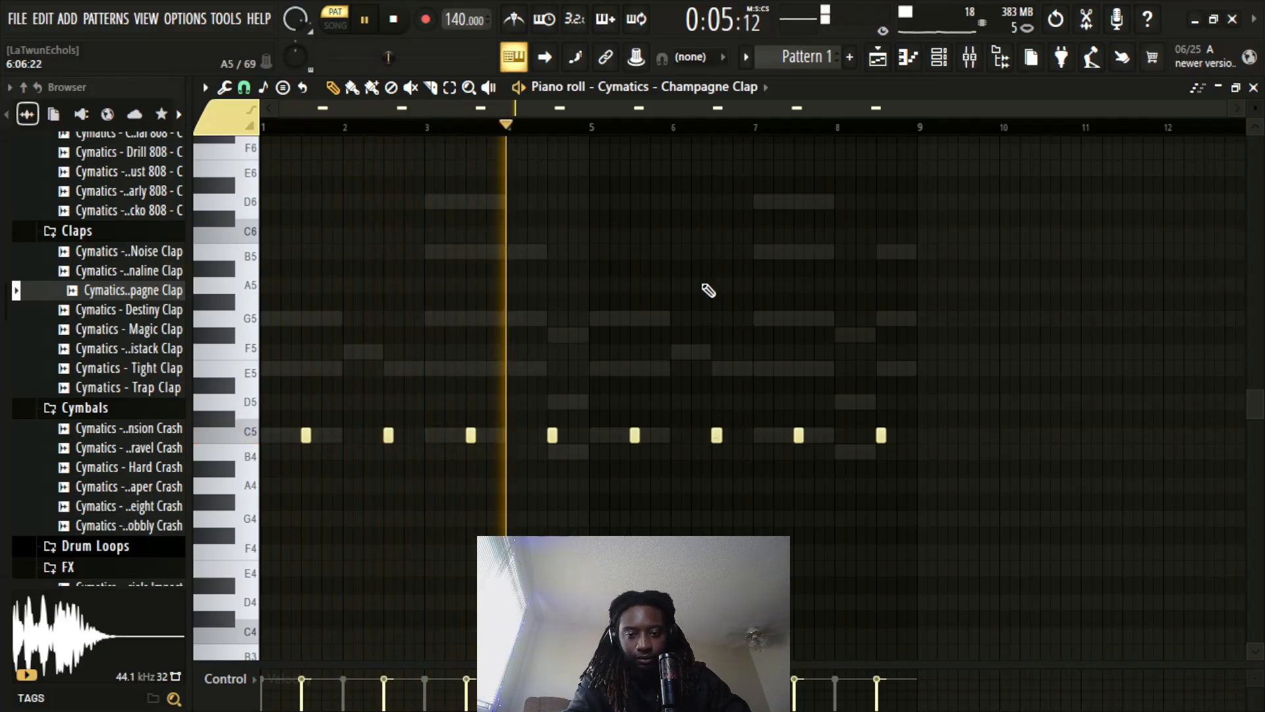
{"action": "key", "text": "space"}
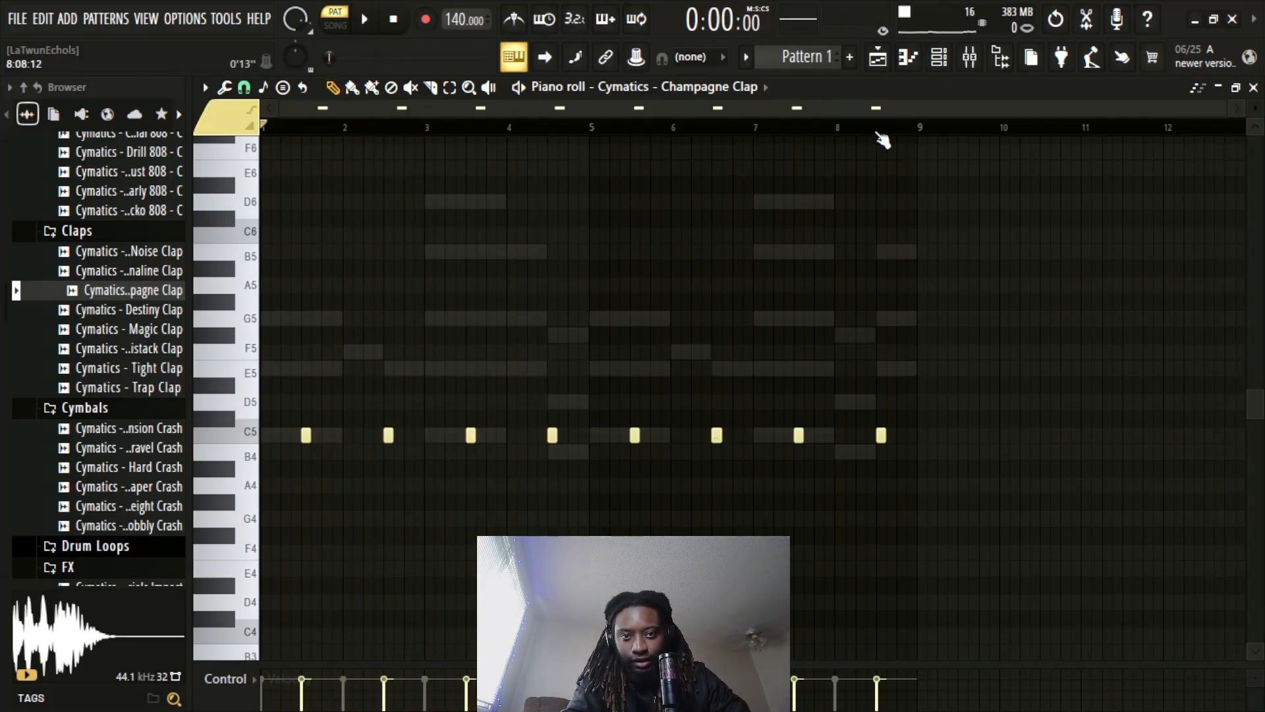
Add a B4 clap shortly after the last C5 clap in bar 8 and play back the end of the pattern
{"action": "scroll", "coordinate": [880, 139], "scroll_direction": "up", "scroll_amount": 4}
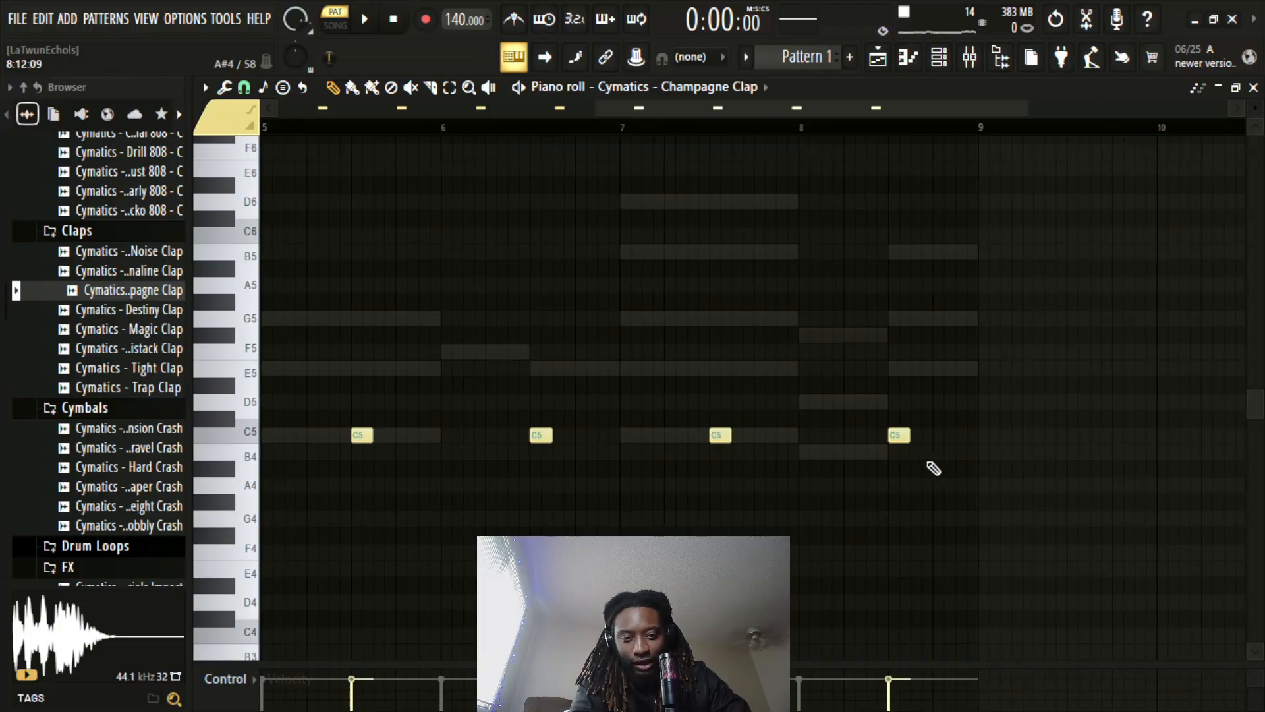
{"action": "left_click", "coordinate": [942, 453]}
{"action": "key", "text": "space"}
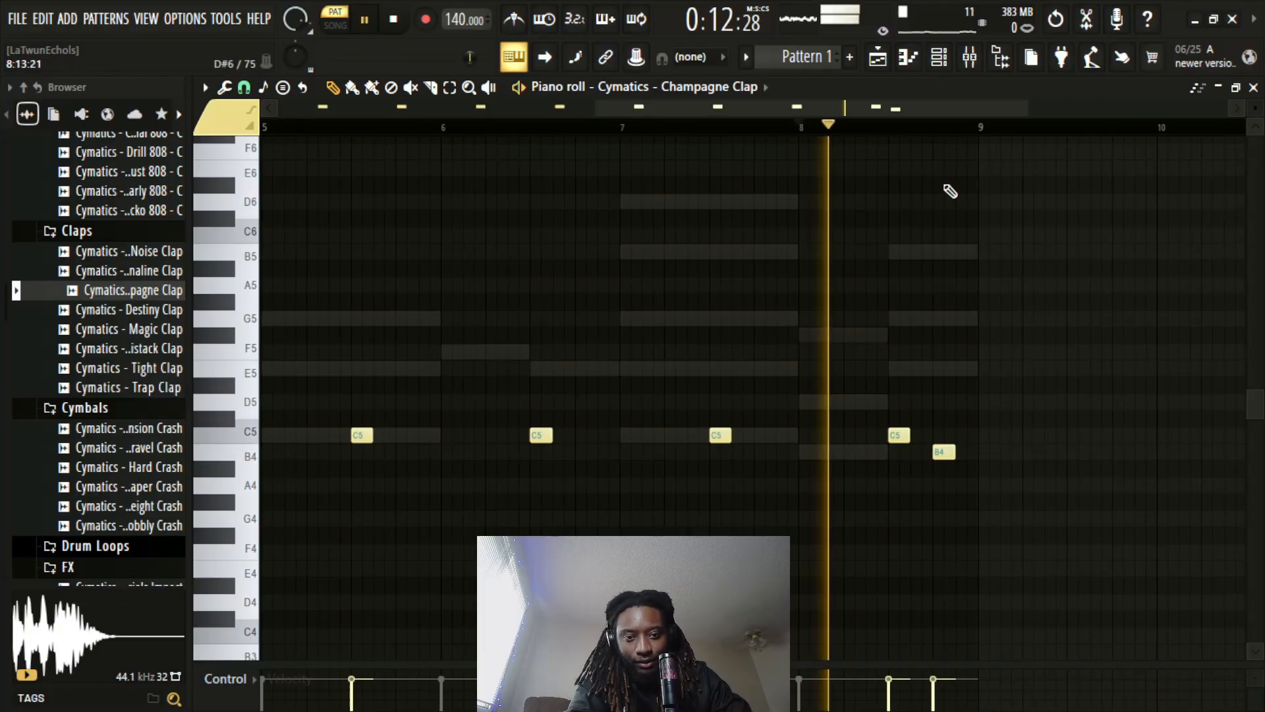
{"action": "key", "text": "space"}
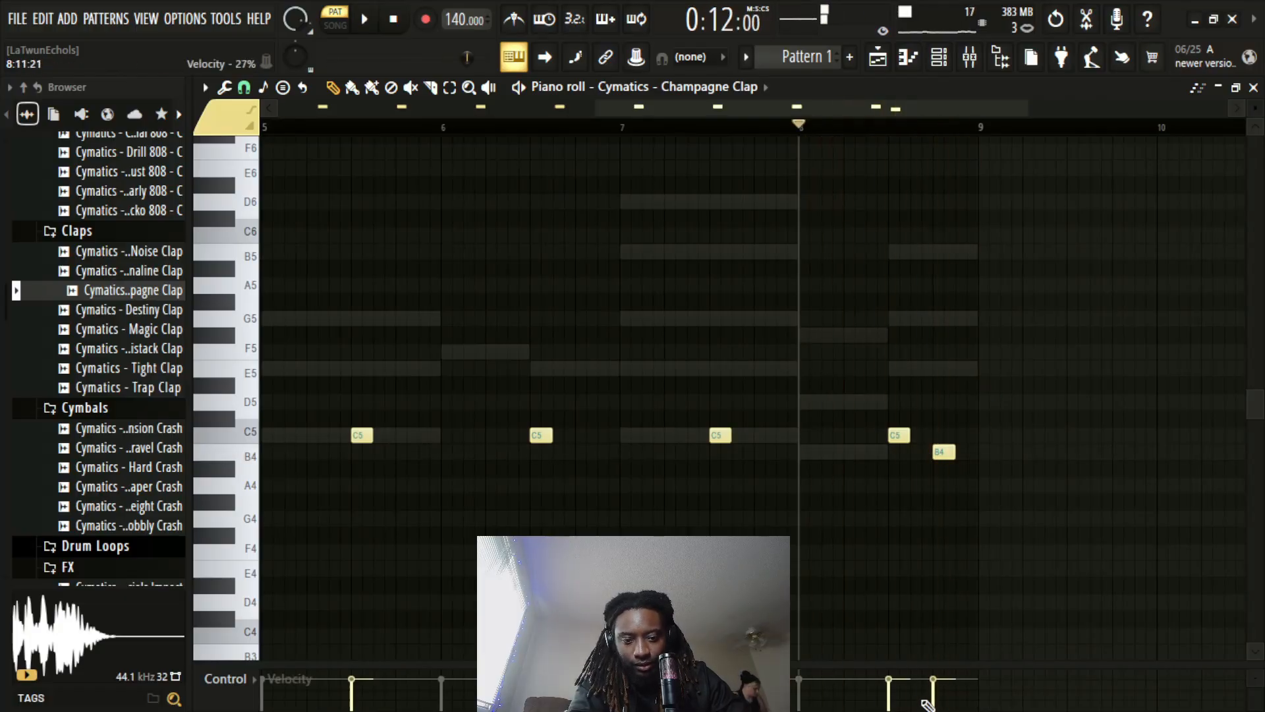
Move the B4 clap in bar 8 directly behind the C5 clap, lower its velocity, and play back
{"action": "left_click_drag", "start_coordinate": [283, 679], "coordinate": [275, 597]}
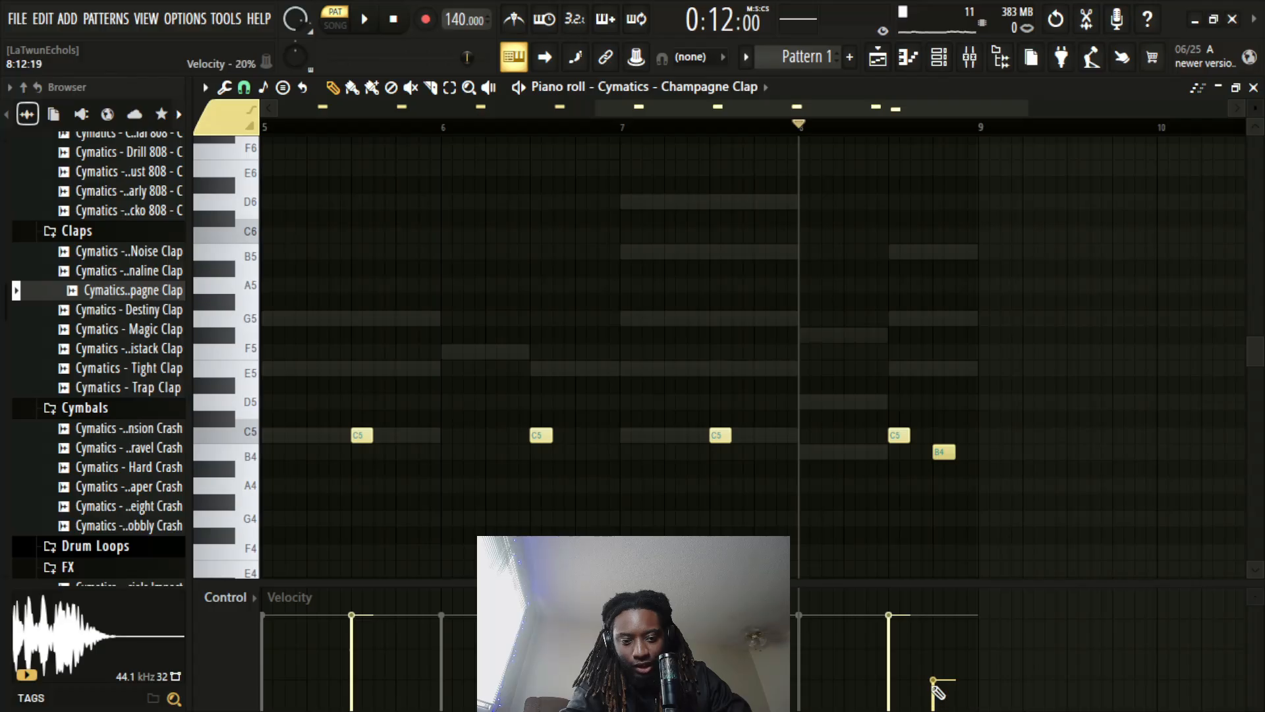
{"action": "left_click_drag", "start_coordinate": [944, 452], "coordinate": [922, 452]}
{"action": "left_click", "coordinate": [923, 660]}
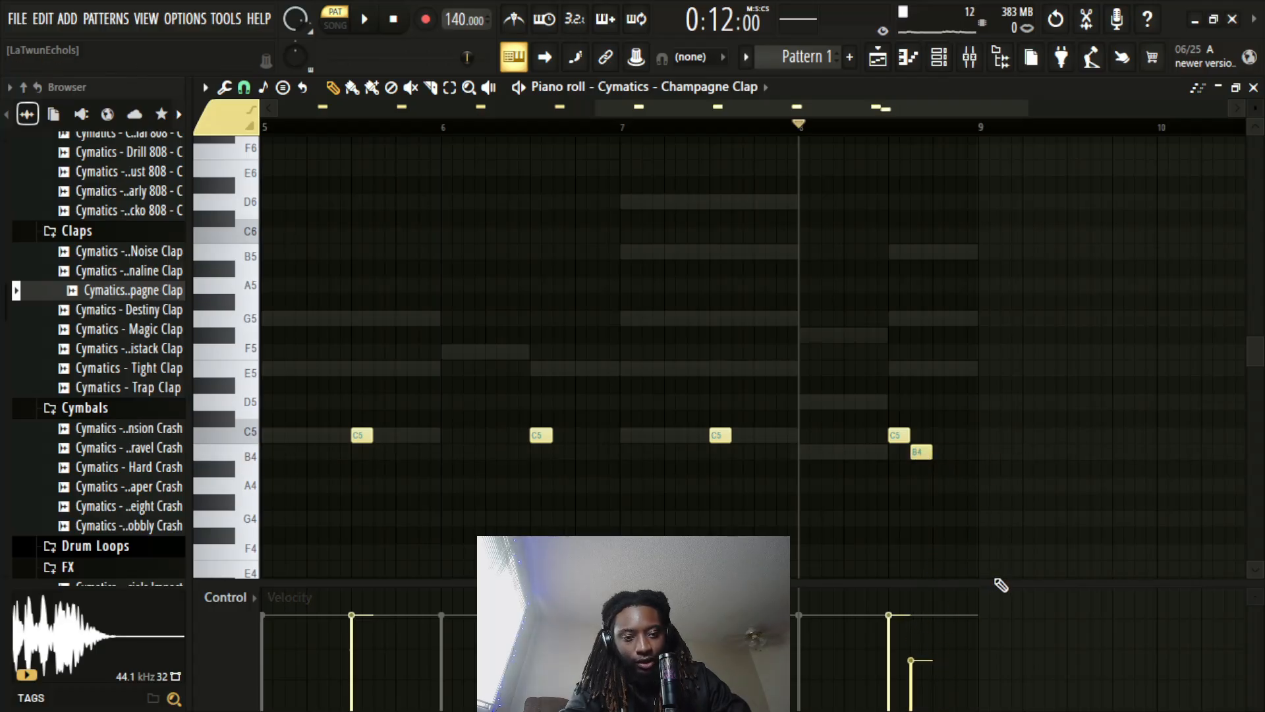
{"action": "key", "text": "space"}
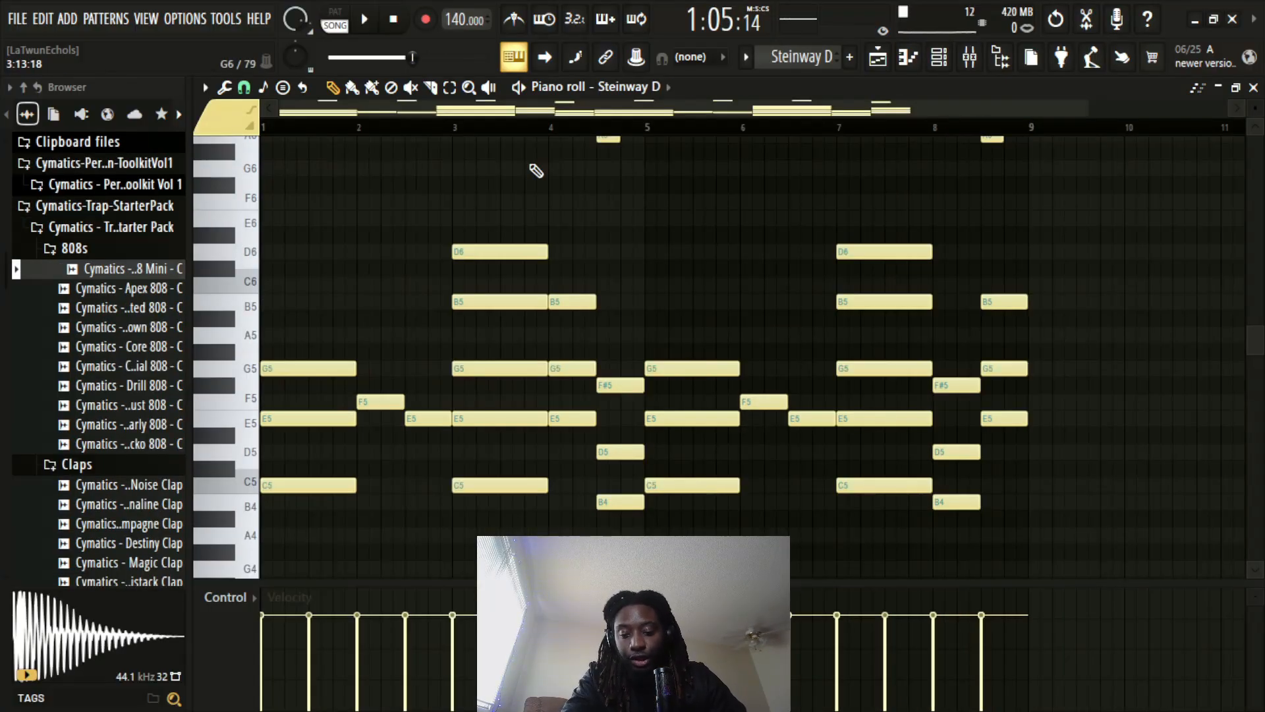
Randomize the velocity levels of the Steinway D notes
{"action": "key", "text": "alt+r"}
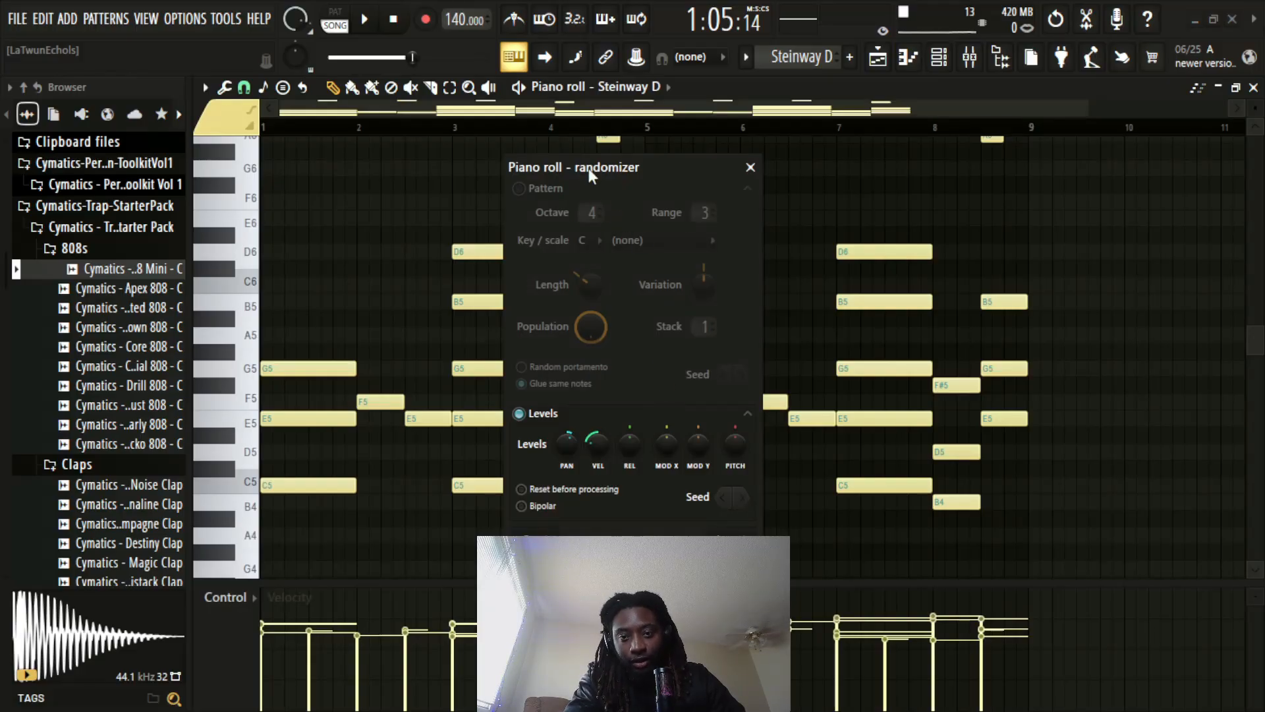
{"action": "left_click_drag", "start_coordinate": [599, 440], "coordinate": [598, 472]}
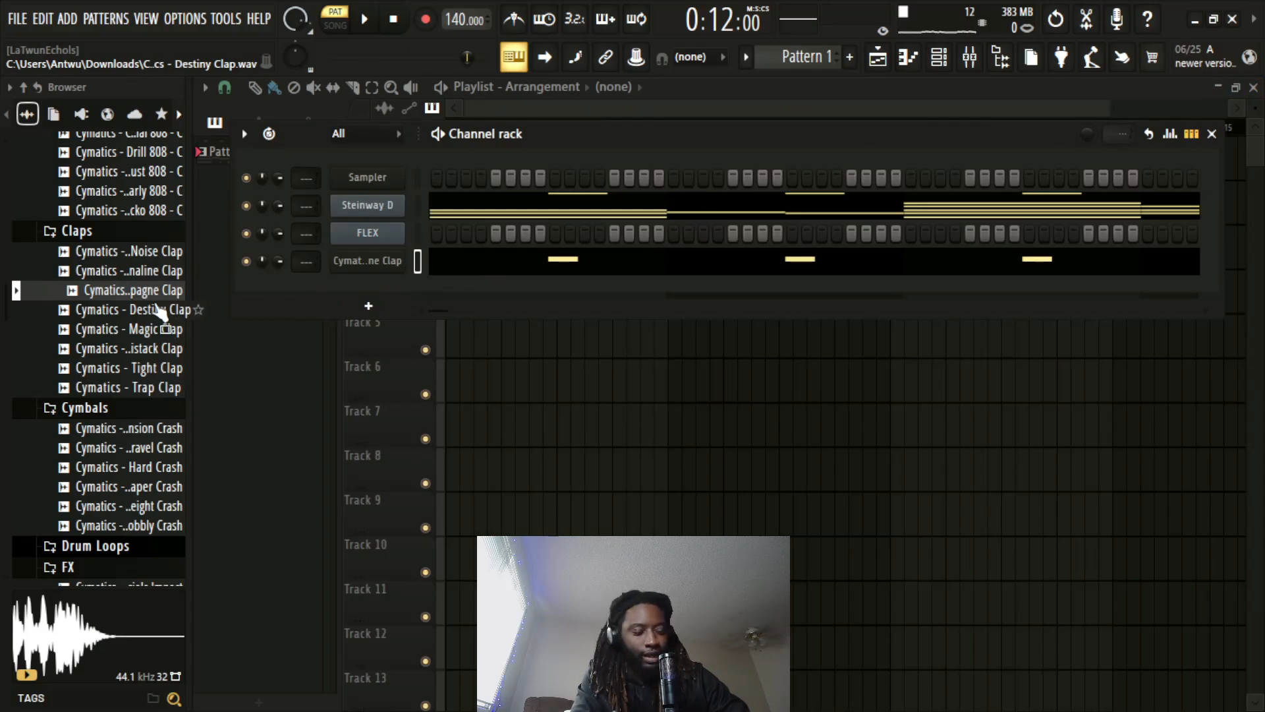
Find the closed hi-hats in the Trap Starter Pack and load Cymatics Classic Hihat as a new channel with its piano roll open
{"action": "scroll", "coordinate": [162, 306], "scroll_direction": "up", "scroll_amount": 4}
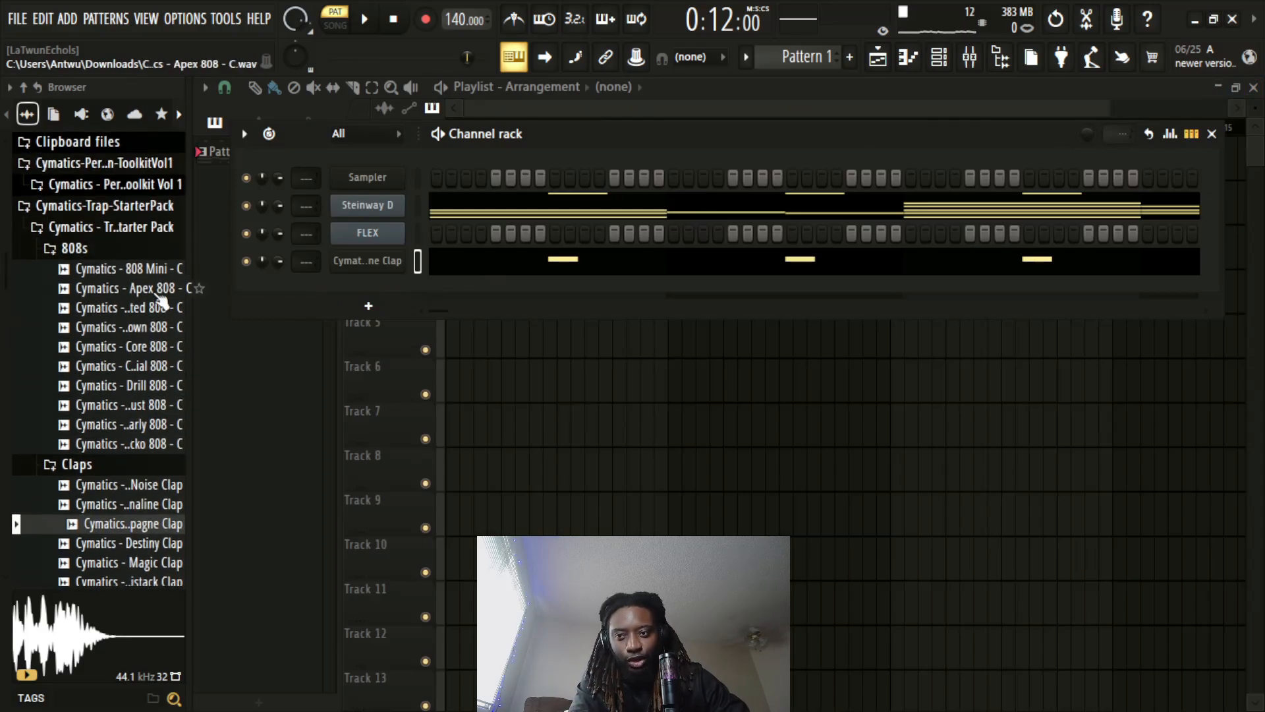
{"action": "scroll", "coordinate": [162, 305], "scroll_direction": "down", "scroll_amount": 10}
{"action": "scroll", "coordinate": [141, 362], "scroll_direction": "down", "scroll_amount": 4}
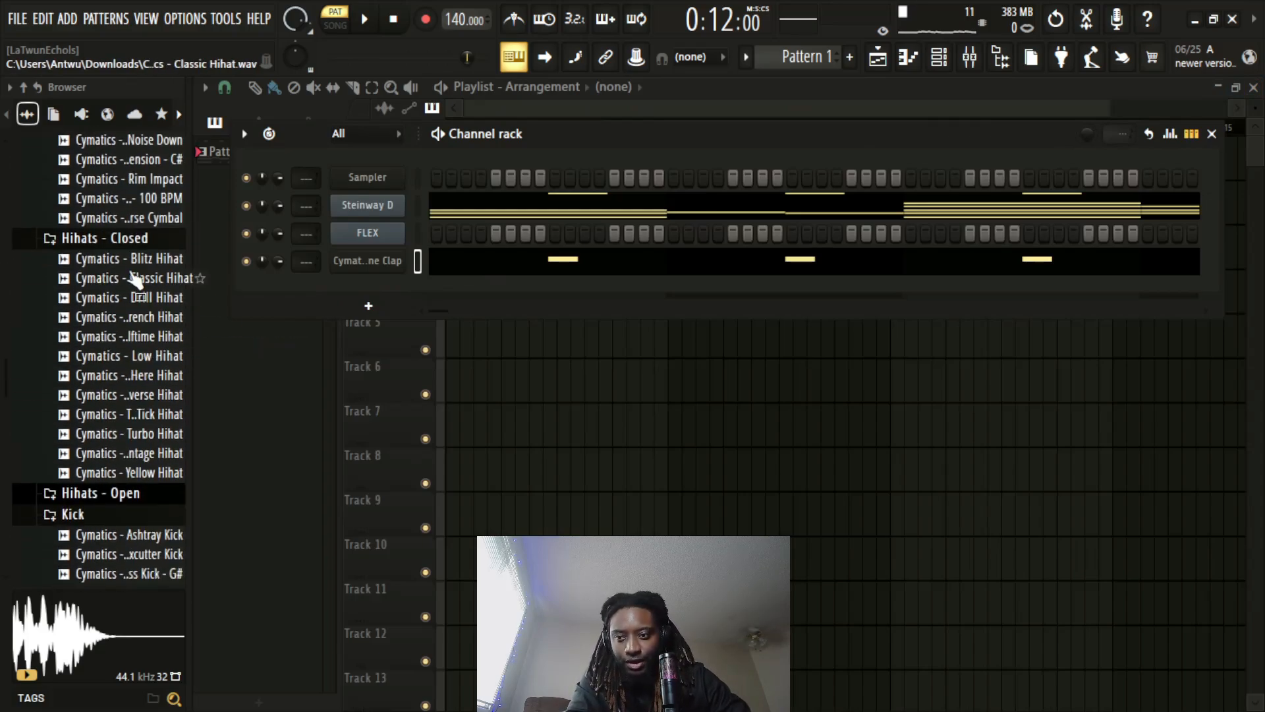
{"action": "left_click", "coordinate": [133, 266]}
{"action": "left_click", "coordinate": [132, 281]}
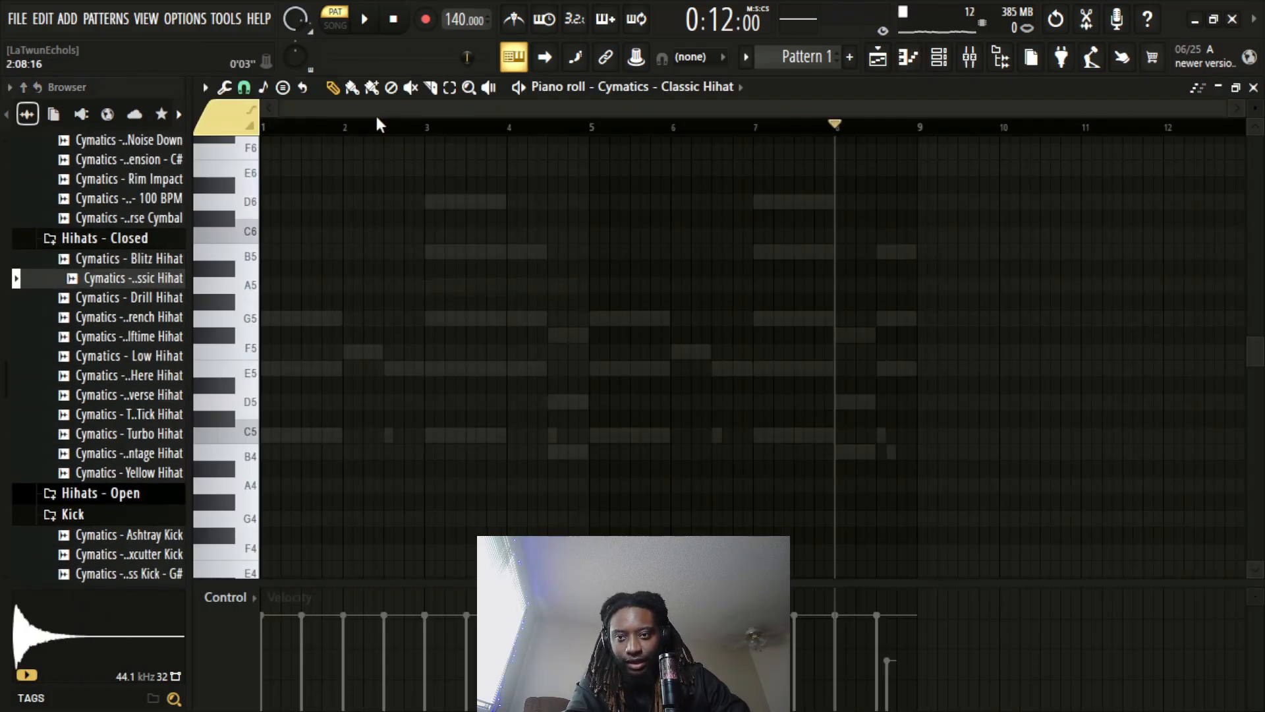
{"action": "scroll", "coordinate": [350, 128], "scroll_direction": "up", "scroll_amount": 3}
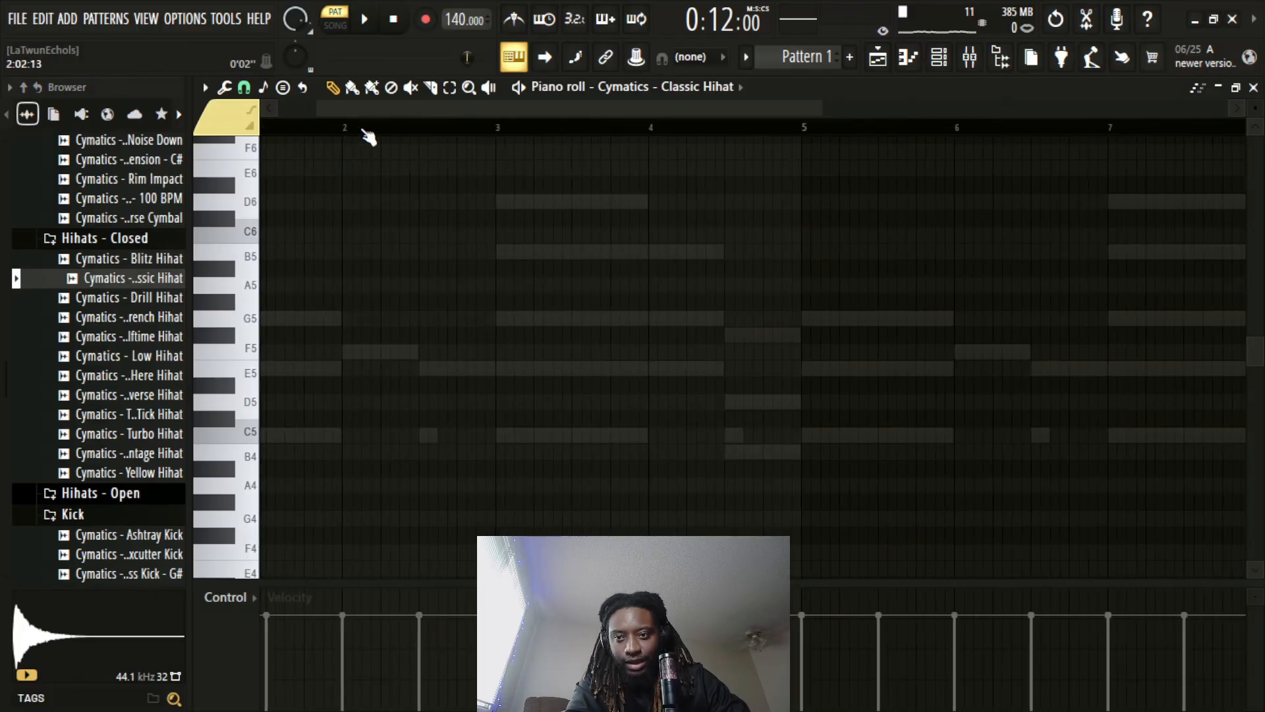
Fill bars 1 and 2 with reduced-velocity eighth-note C5 hi-hats, duplicate them through bar 8, and play back the pattern
{"action": "left_click_drag", "start_coordinate": [321, 109], "coordinate": [299, 108]}
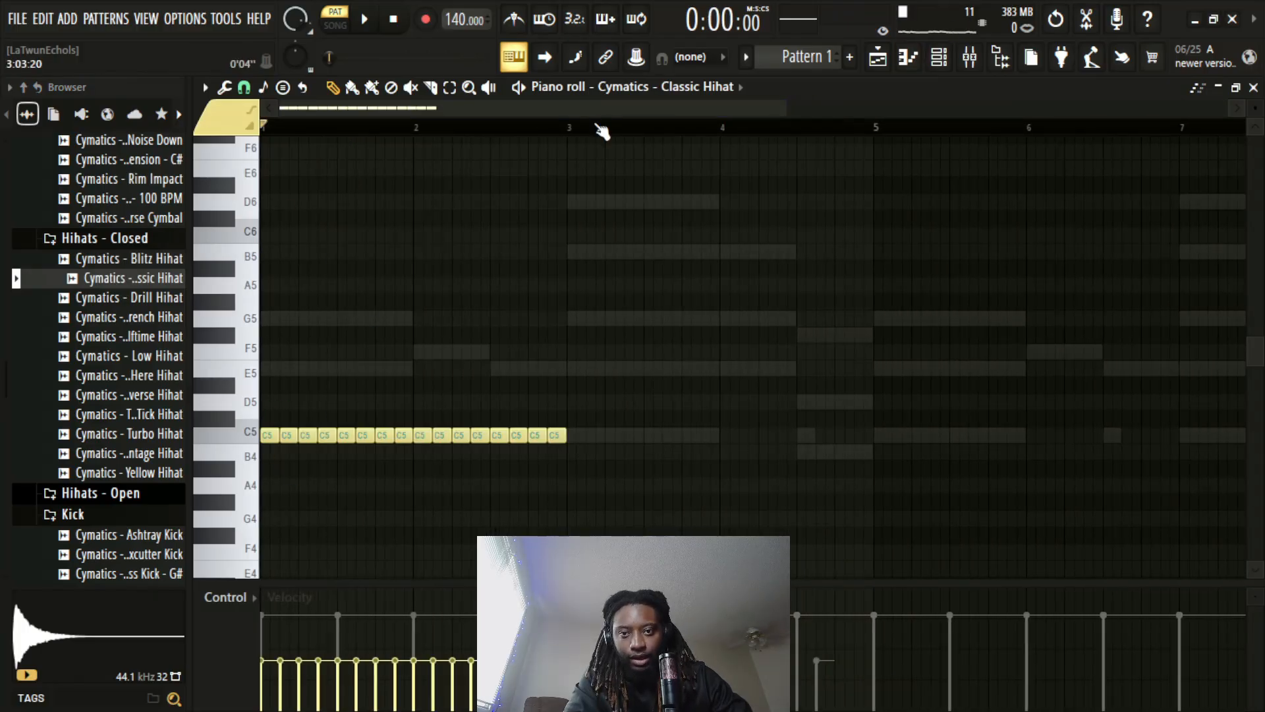
{"action": "scroll", "coordinate": [601, 130], "scroll_direction": "down", "scroll_amount": 2}
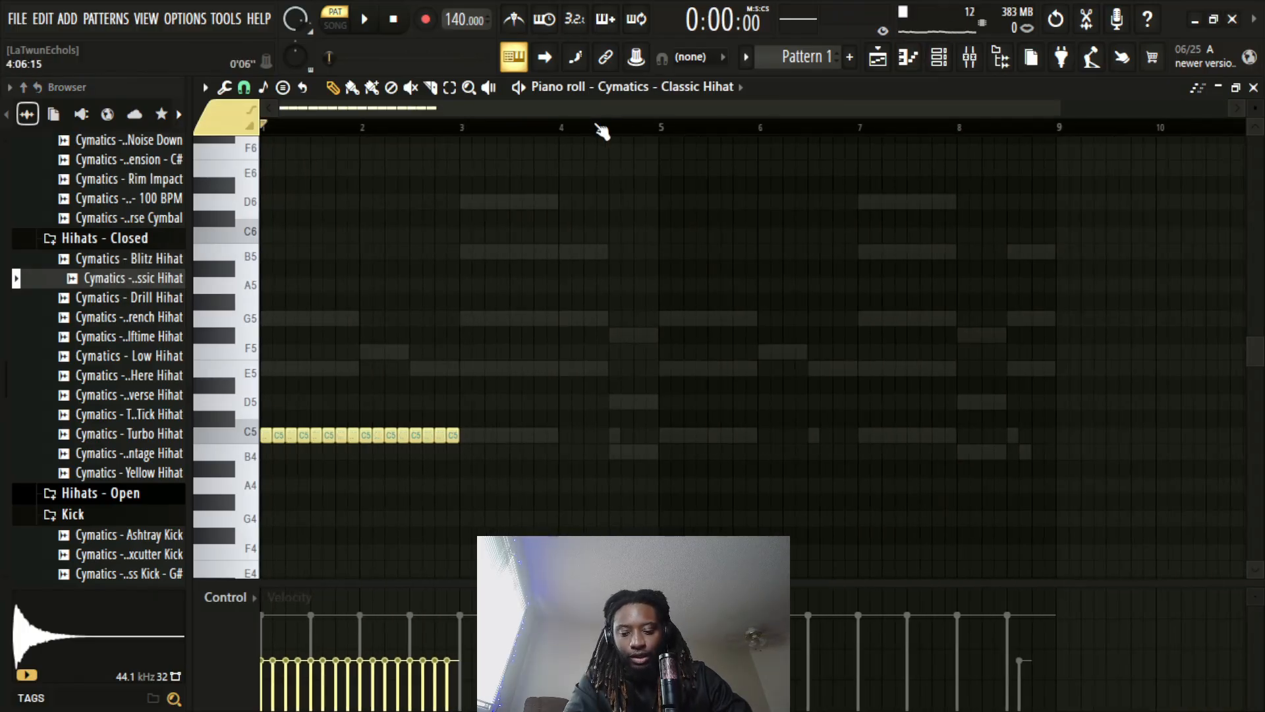
{"action": "key", "text": "ctrl+b"}
{"action": "key", "text": "ctrl+b"}
{"action": "key", "text": "ctrl+b"}
{"action": "key", "text": "ctrl+d"}
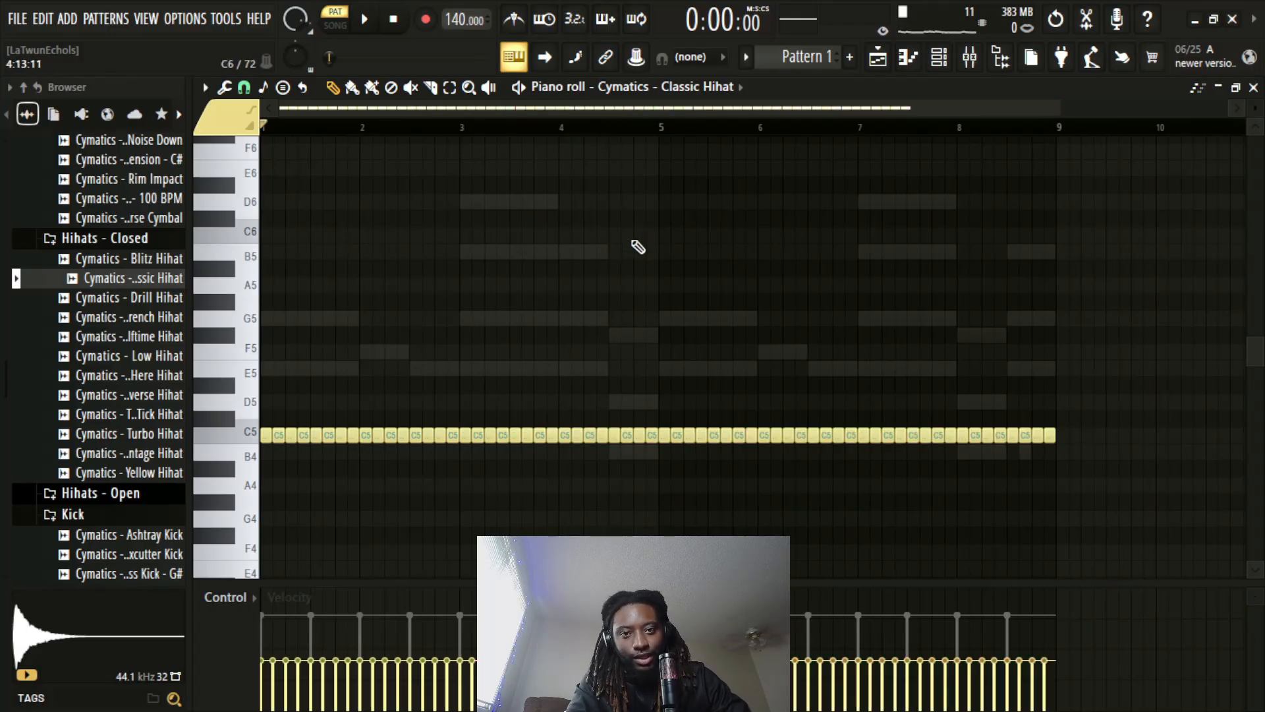
{"action": "key", "text": "space"}
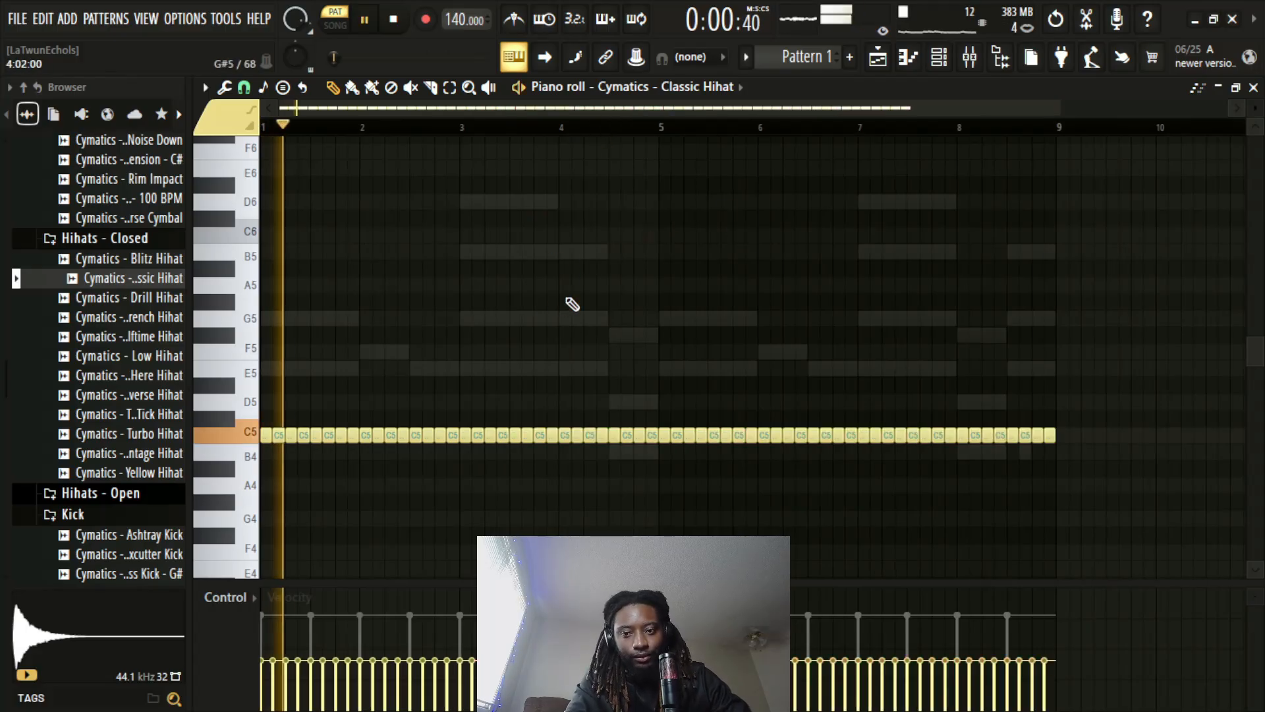
{"action": "left_click", "coordinate": [1254, 88]}
{"action": "key", "text": "space"}
Load Cymatics 808 Mini and draw four C5 notes in bar 1, B4 in bar 2, E5 and C5 in bar 3, and B4 and A4 in bar 4
{"action": "scroll", "coordinate": [161, 329], "scroll_direction": "up", "scroll_amount": 15}
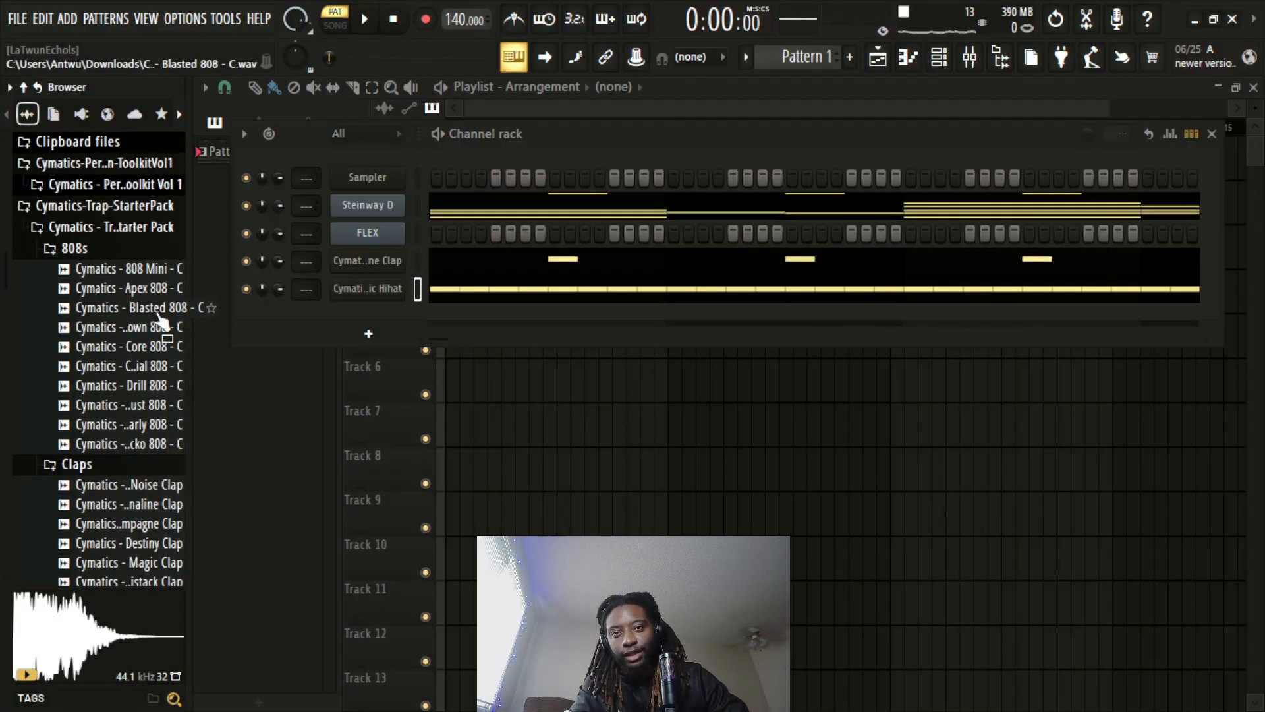
{"action": "left_click_drag", "start_coordinate": [143, 279], "coordinate": [388, 327]}
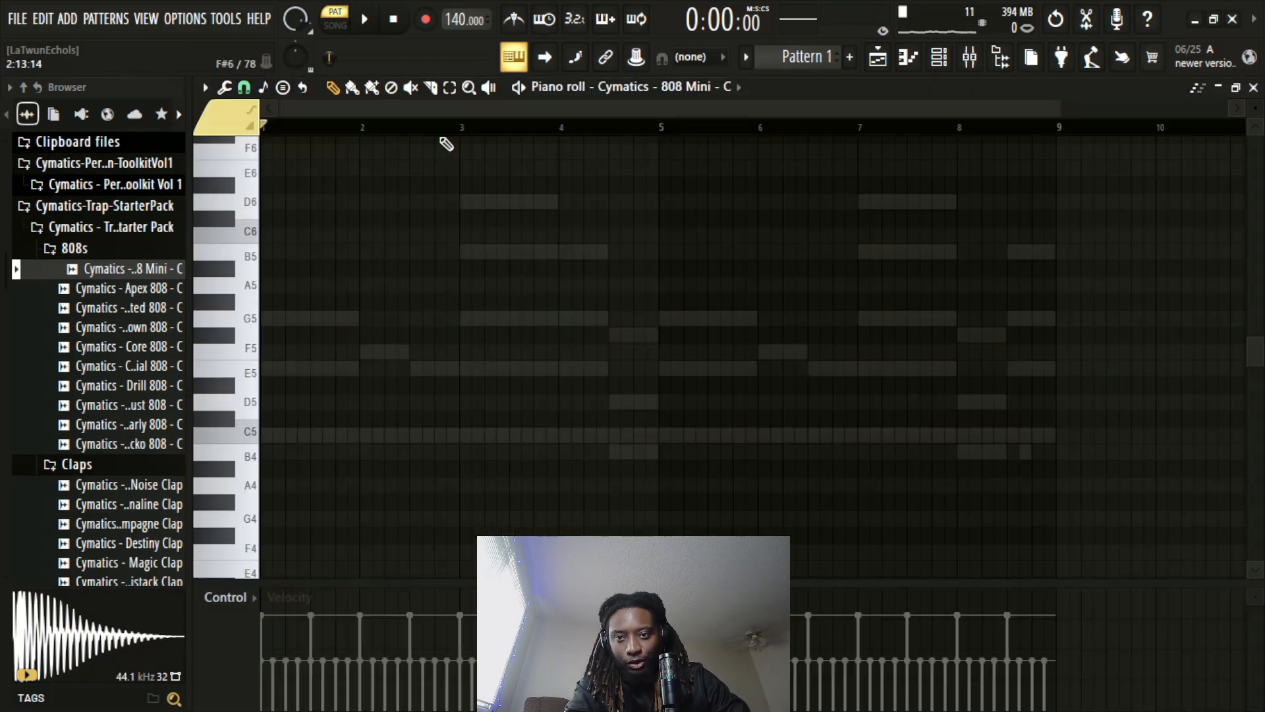
{"action": "scroll", "coordinate": [456, 104], "scroll_direction": "up", "scroll_amount": 2}
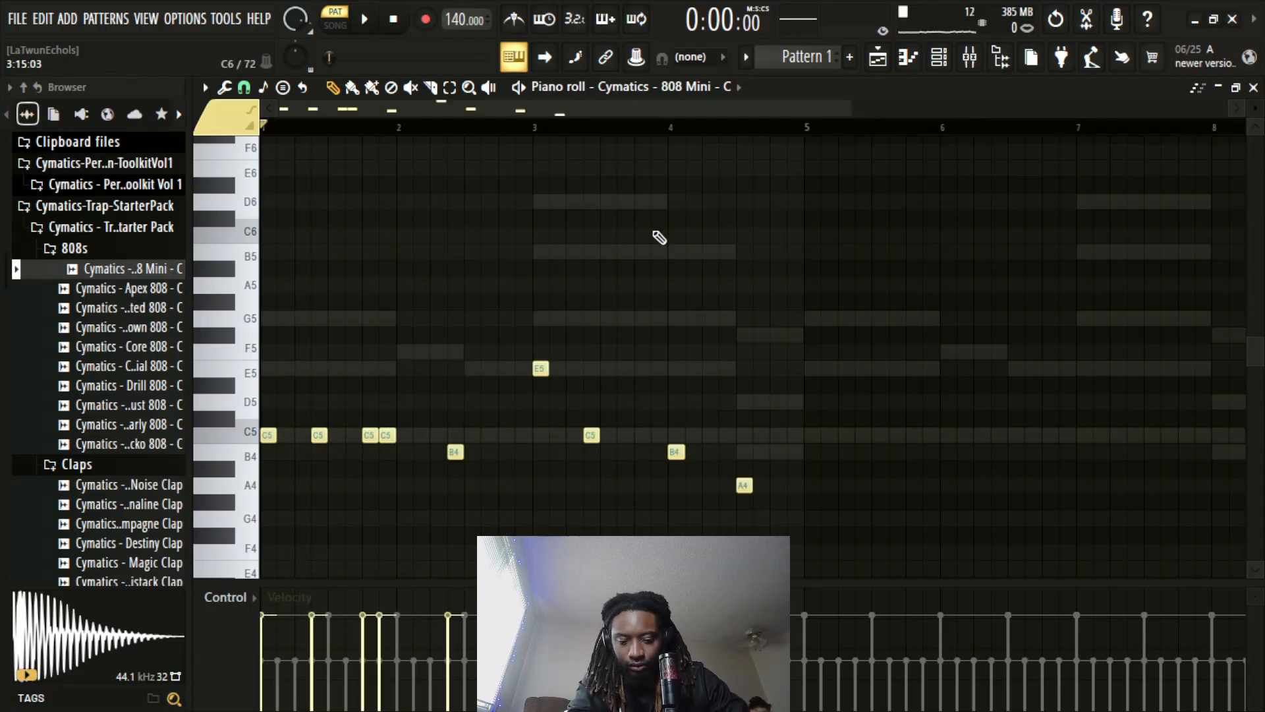
{"action": "key", "text": "space"}
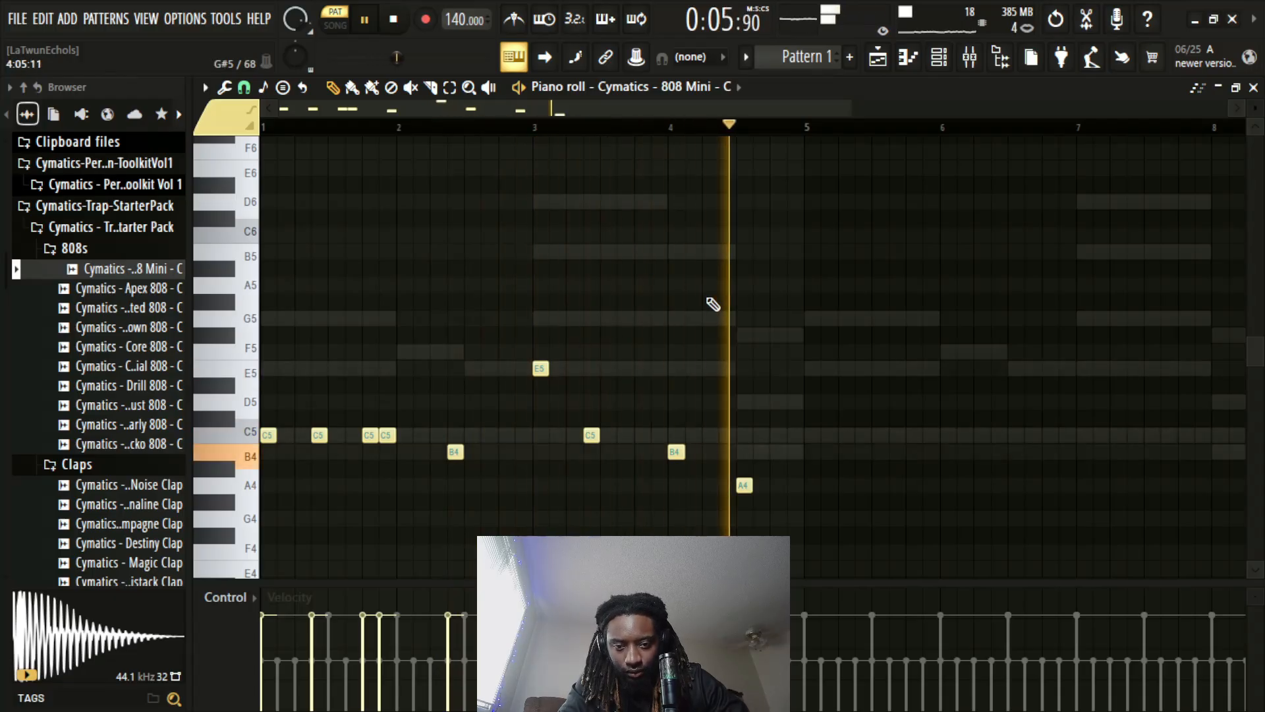
{"action": "key", "text": "space"}
Duplicate the four-bar 808 line into bars 5 to 8, aligned to the start of bar 5
{"action": "scroll", "coordinate": [758, 134], "scroll_direction": "down", "scroll_amount": 2}
{"action": "scroll", "coordinate": [758, 135], "scroll_direction": "down", "scroll_amount": 1}
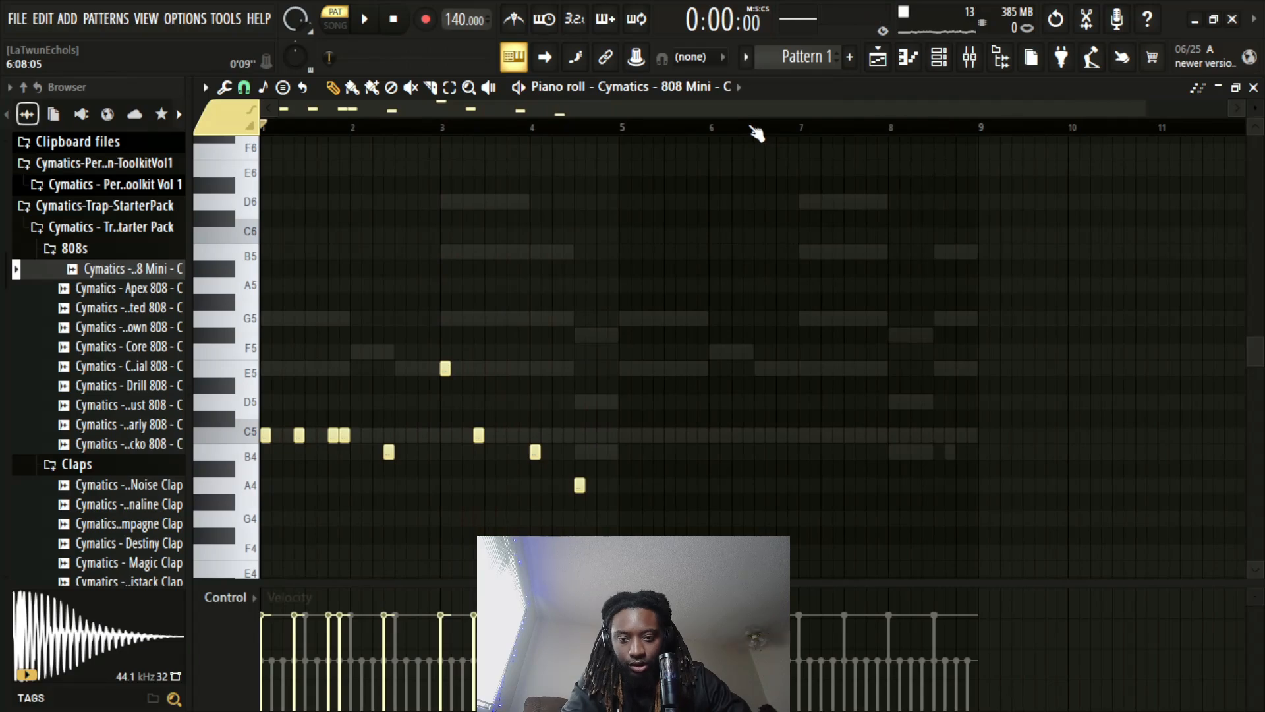
{"action": "key", "text": "ctrl+b"}
{"action": "key", "text": "shift+Right"}
{"action": "key", "text": "shift+Right"}
{"action": "key", "text": "shift+Right"}
{"action": "key", "text": "ctrl+d"}
Add two more E5 notes to the 808 line directly after the E5 at the start of bar 7
{"action": "scroll", "coordinate": [849, 135], "scroll_direction": "up", "scroll_amount": 4}
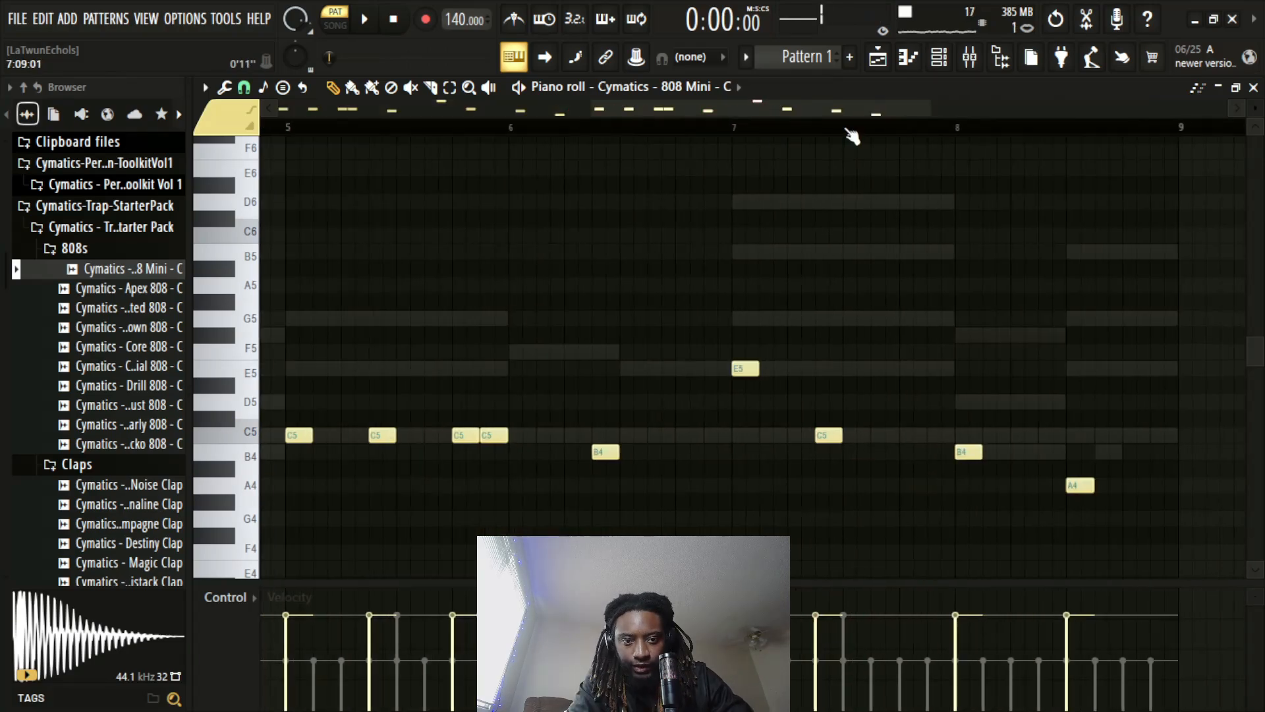
{"action": "left_click", "coordinate": [729, 369]}
{"action": "left_click", "coordinate": [764, 368]}
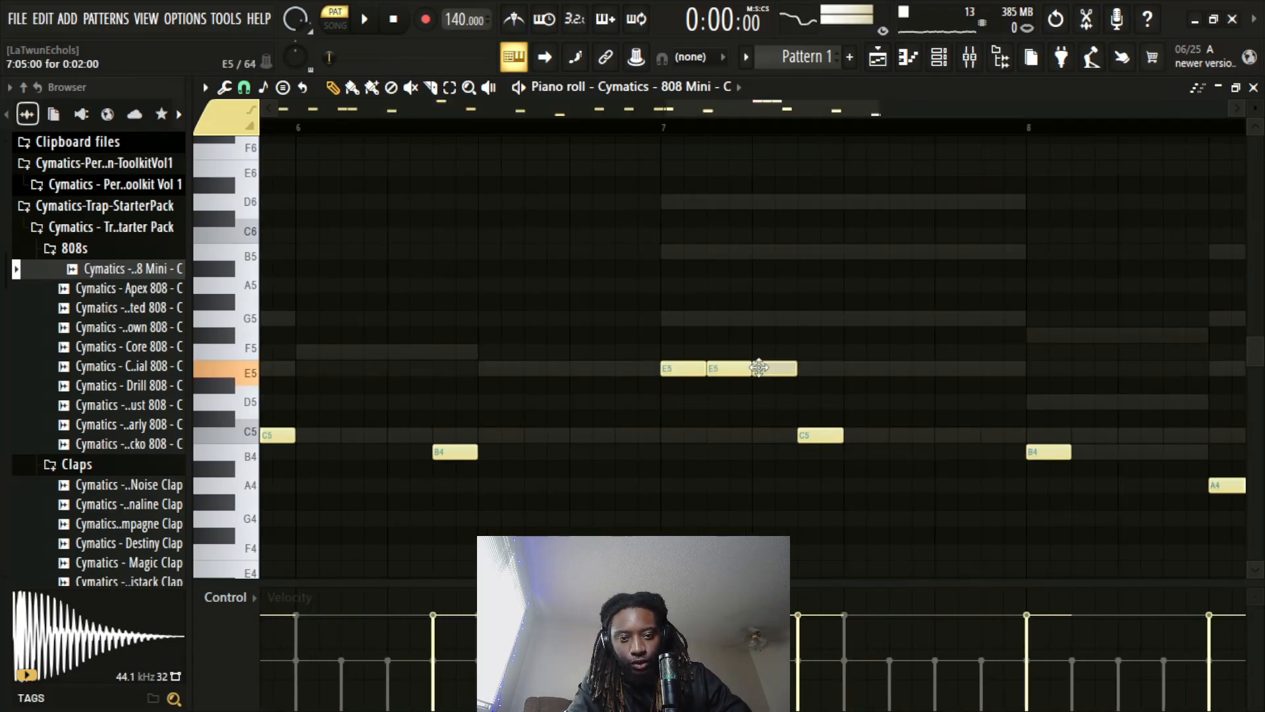
Extend the E5 run at the start of bar 7 to four notes, compress them into a rapid 808 roll, and play it back
{"action": "left_click", "coordinate": [827, 369]}
{"action": "left_click", "coordinate": [862, 370]}
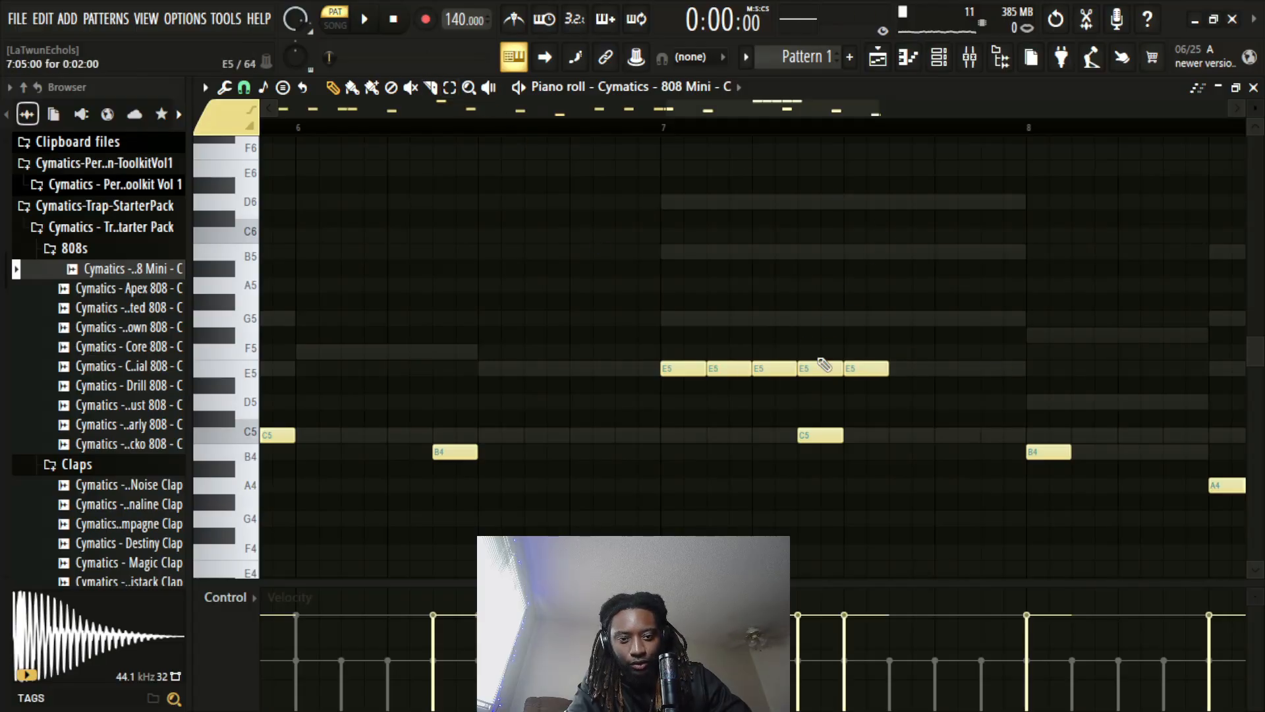
{"action": "key", "text": "ctrl+z"}
{"action": "left_click", "coordinate": [449, 87]}
{"action": "left_click_drag", "start_coordinate": [851, 314], "coordinate": [662, 377]}
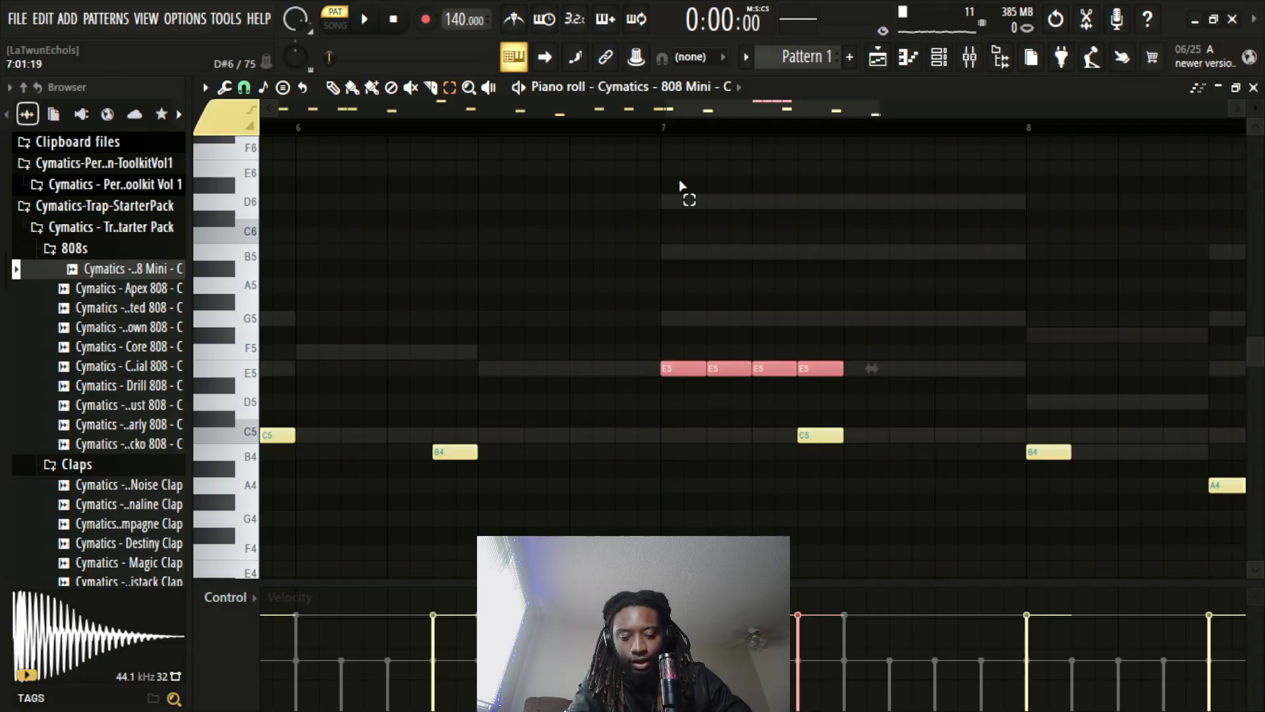
{"action": "key", "text": "p"}
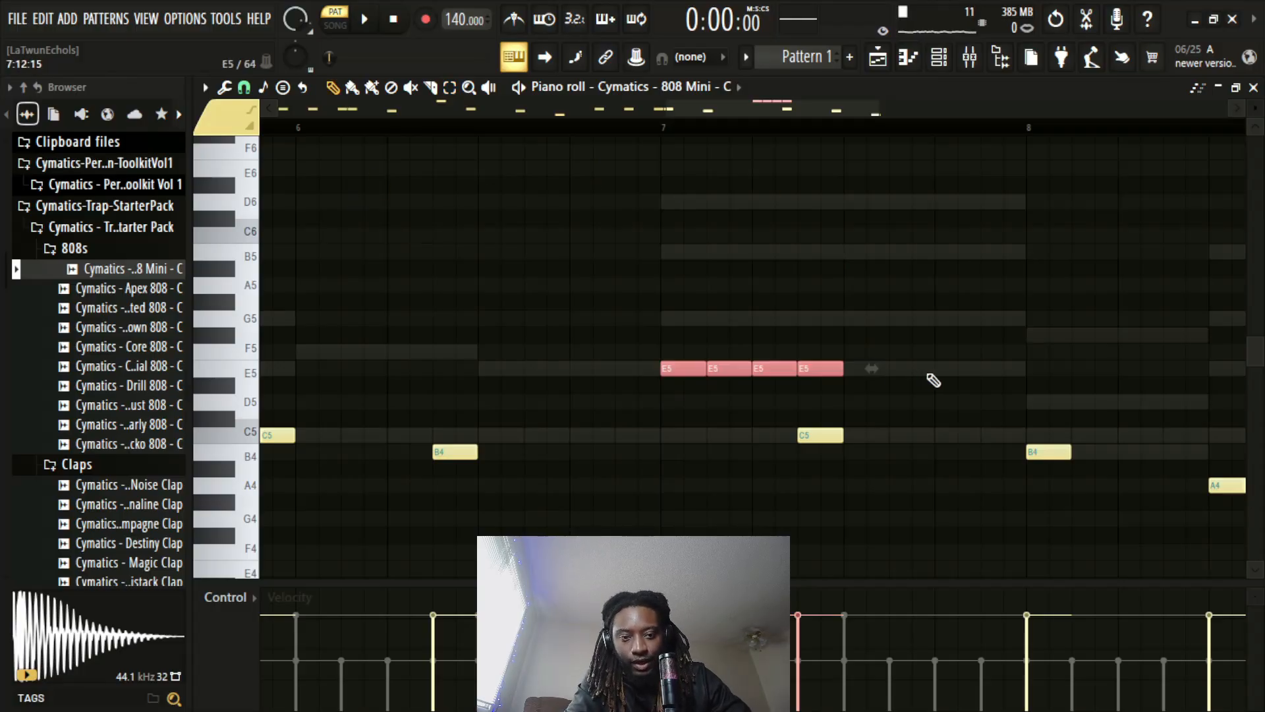
{"action": "left_click_drag", "start_coordinate": [872, 370], "coordinate": [745, 371]}
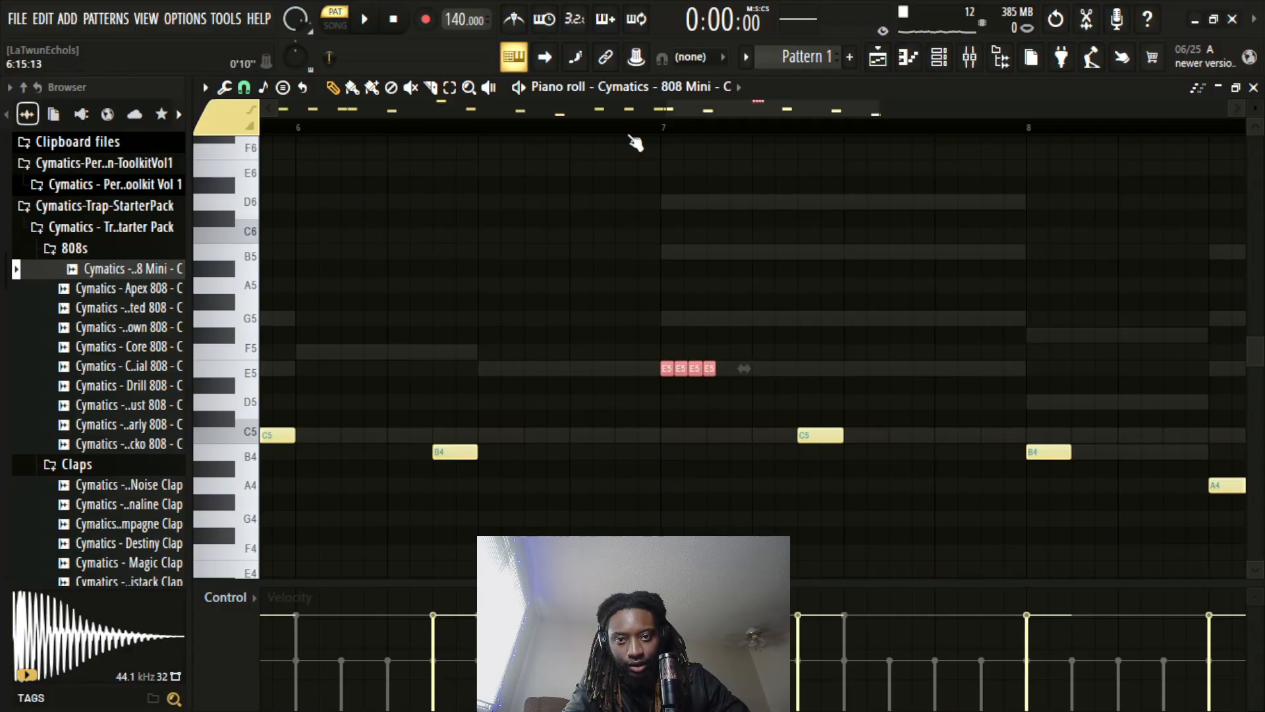
{"action": "scroll", "coordinate": [635, 140], "scroll_direction": "down", "scroll_amount": 4}
{"action": "left_click", "coordinate": [610, 132]}
{"action": "key", "text": "space"}
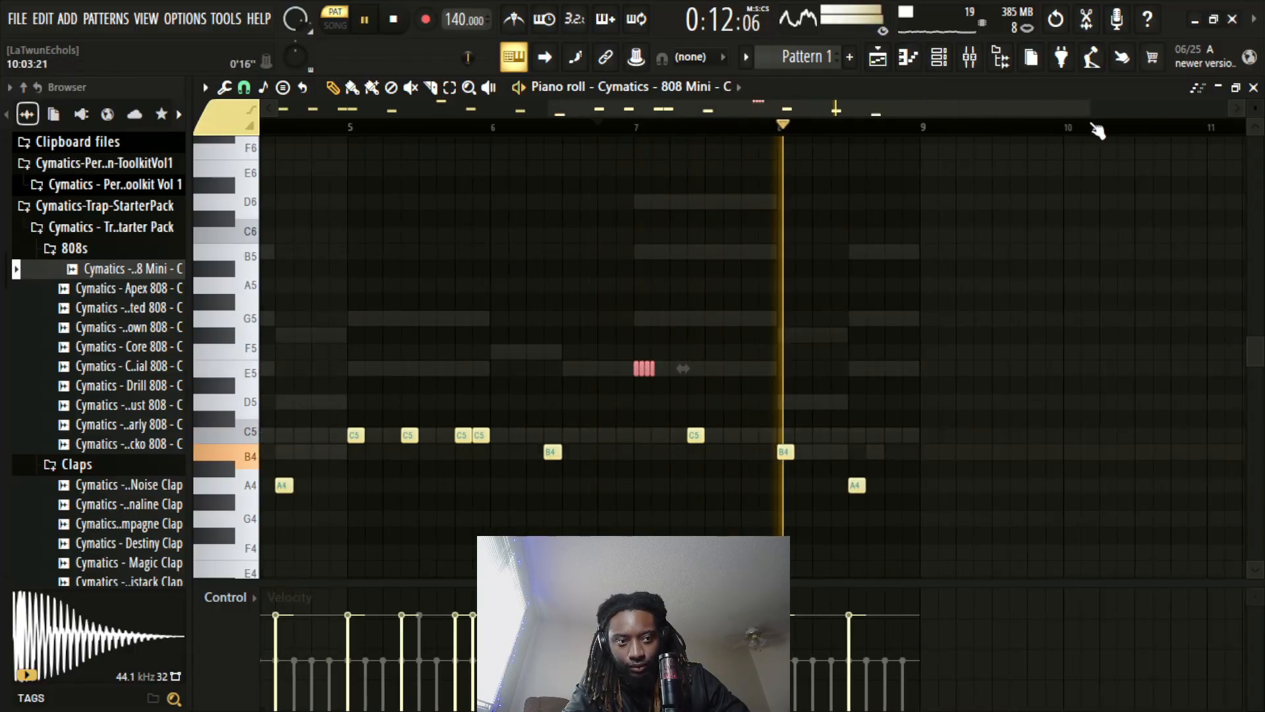
Enable Cut itself on the Cymatics 808 Mini channel and play back the 808 roll before bar 8
{"action": "left_click", "coordinate": [1253, 87]}
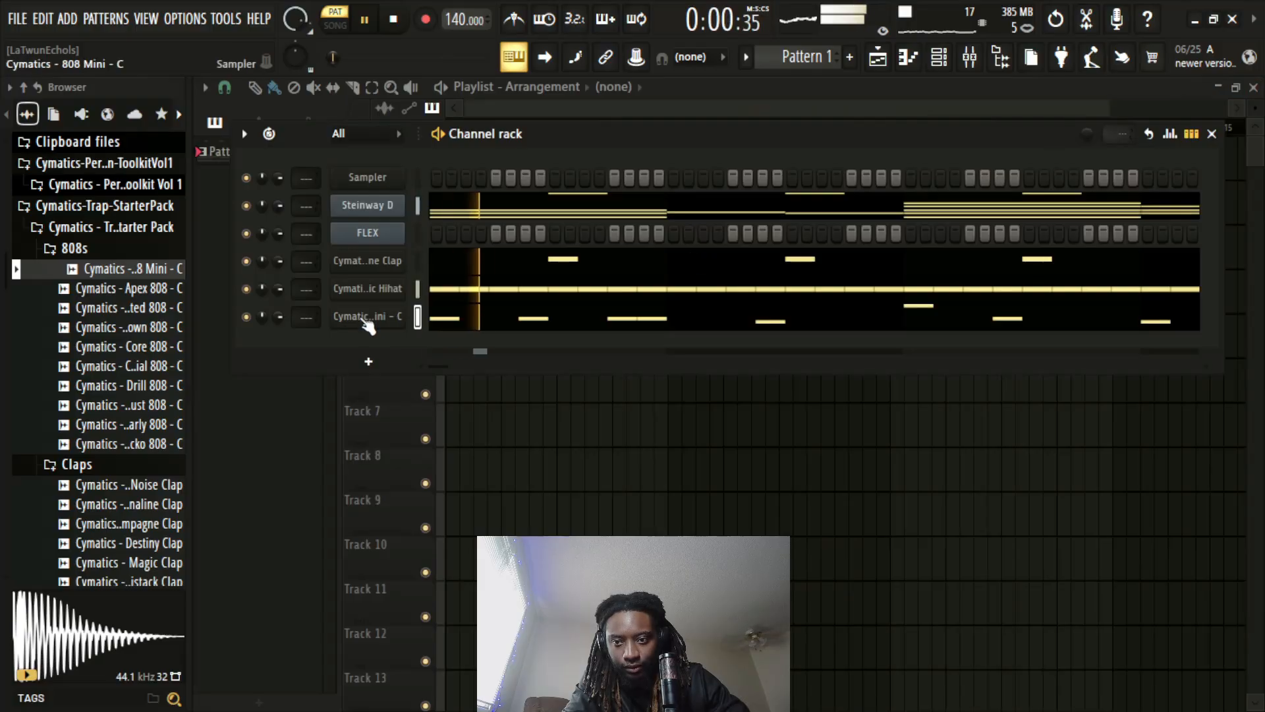
{"action": "right_click", "coordinate": [363, 319]}
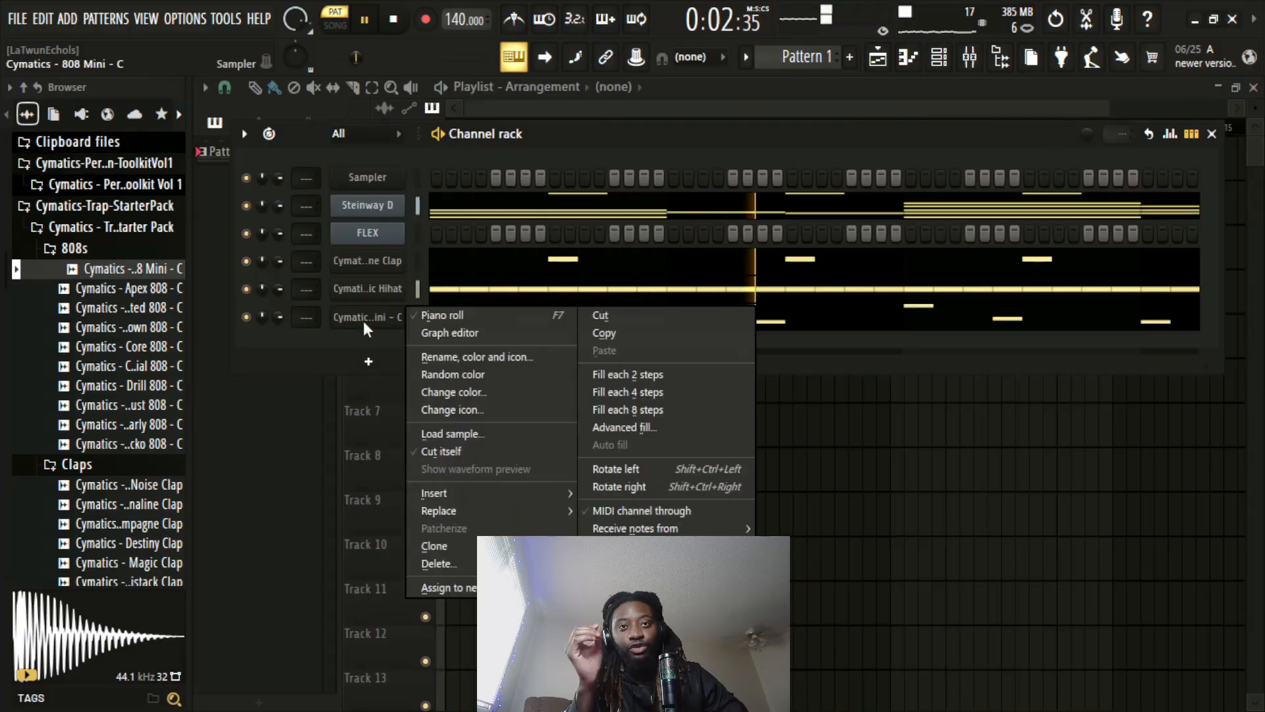
{"action": "left_click", "coordinate": [480, 451]}
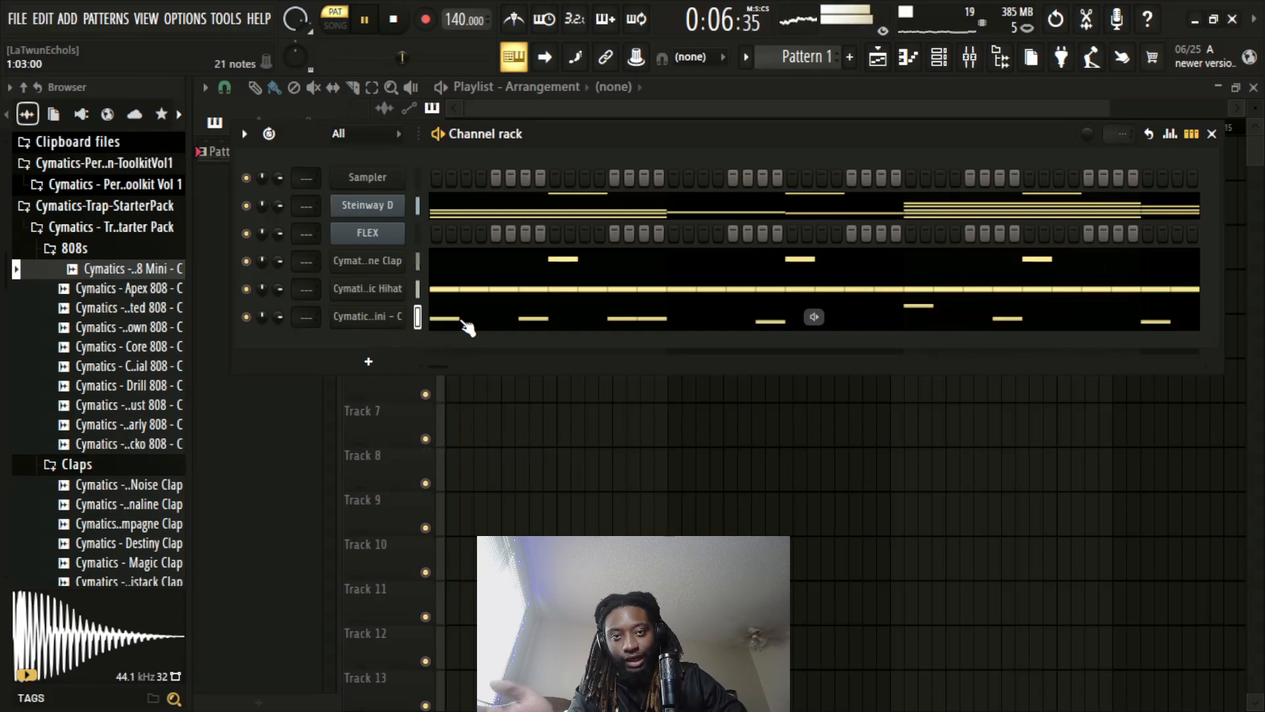
{"action": "left_click", "coordinate": [463, 321]}
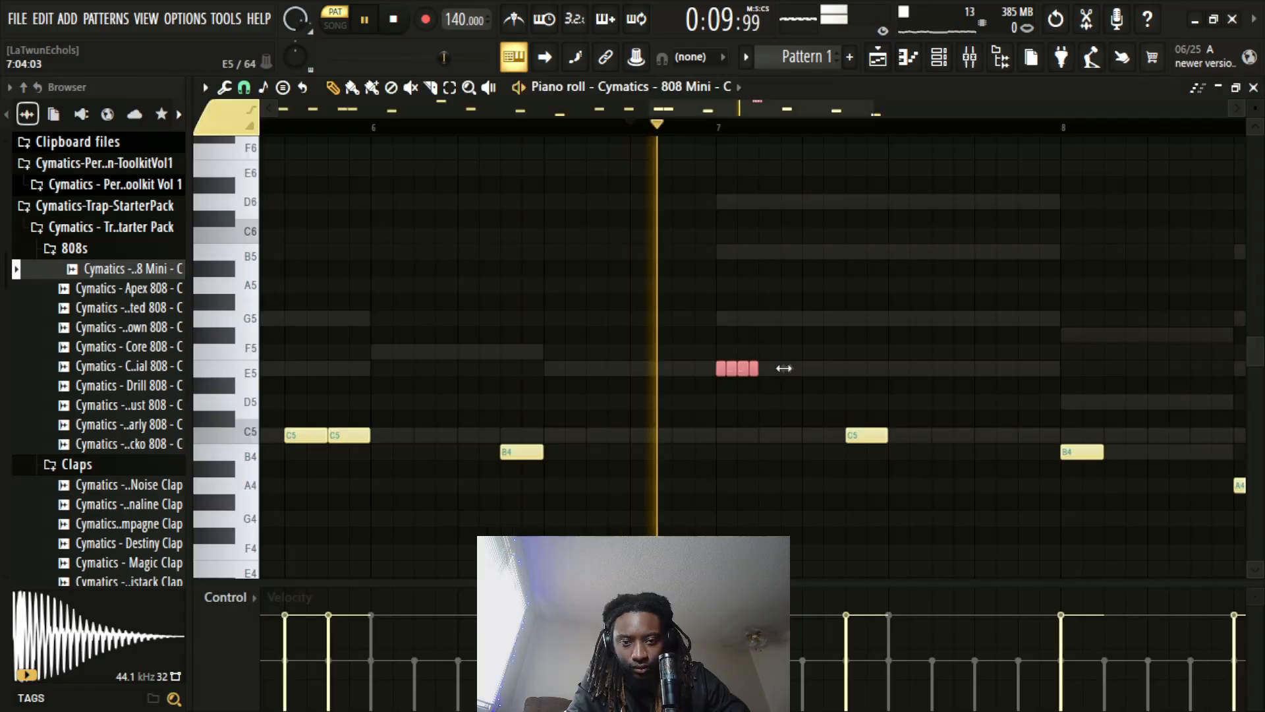
{"action": "scroll", "coordinate": [875, 133], "scroll_direction": "down", "scroll_amount": 4}
{"action": "key", "text": "space"}
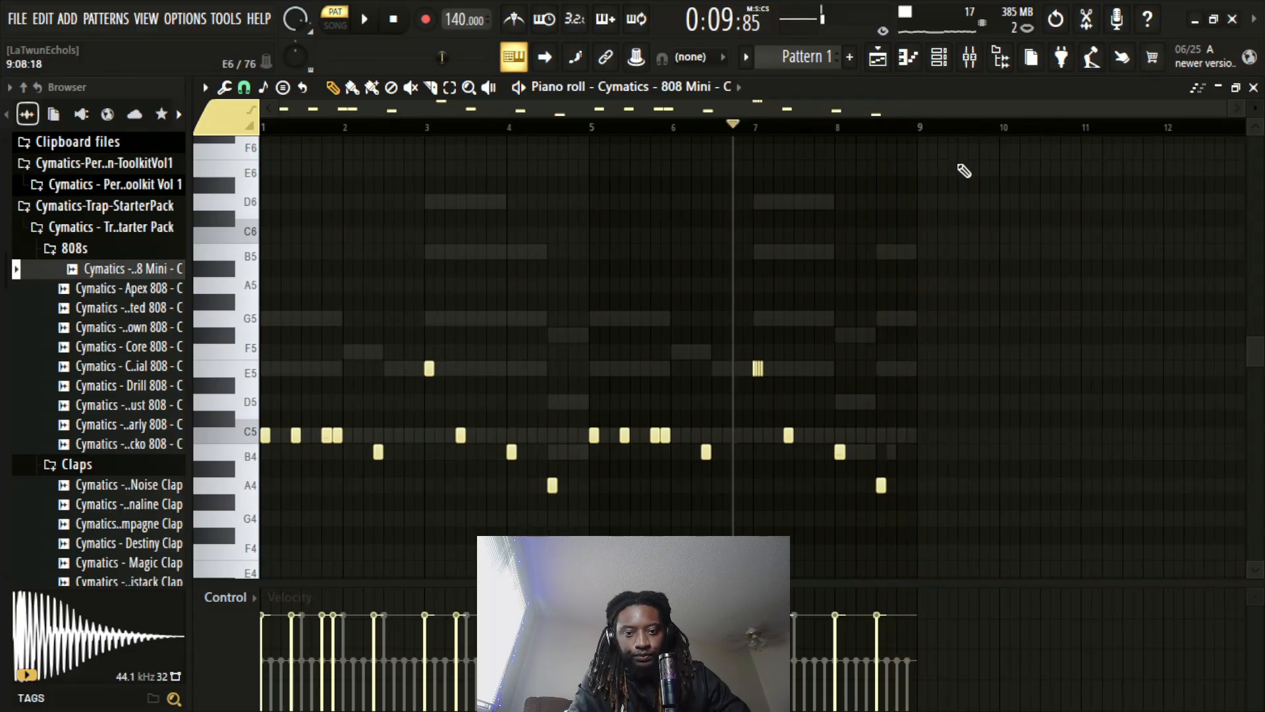
{"action": "left_click", "coordinate": [1254, 87]}
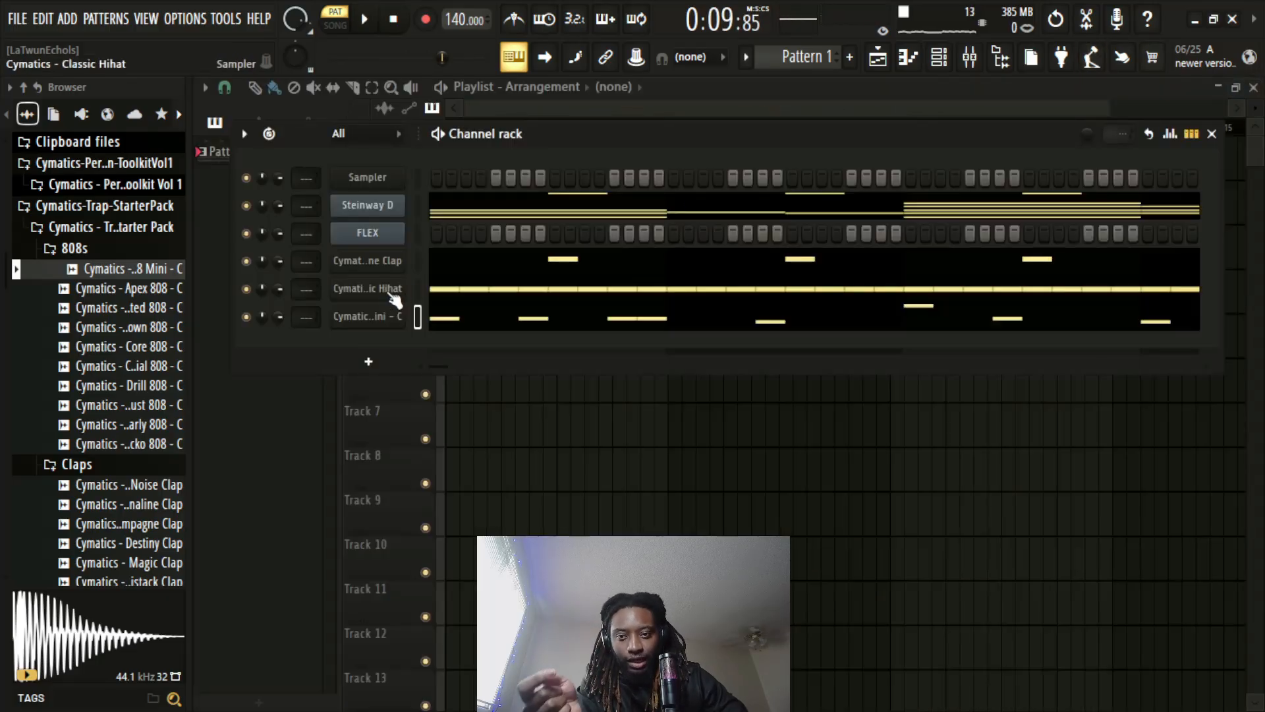
Draw a G#5 hi-hat note about 0.7 bar long from the start of bar 3, trimming the sliver off its end
{"action": "left_click", "coordinate": [368, 288]}
{"action": "left_click", "coordinate": [883, 342]}
{"action": "left_click", "coordinate": [514, 290]}
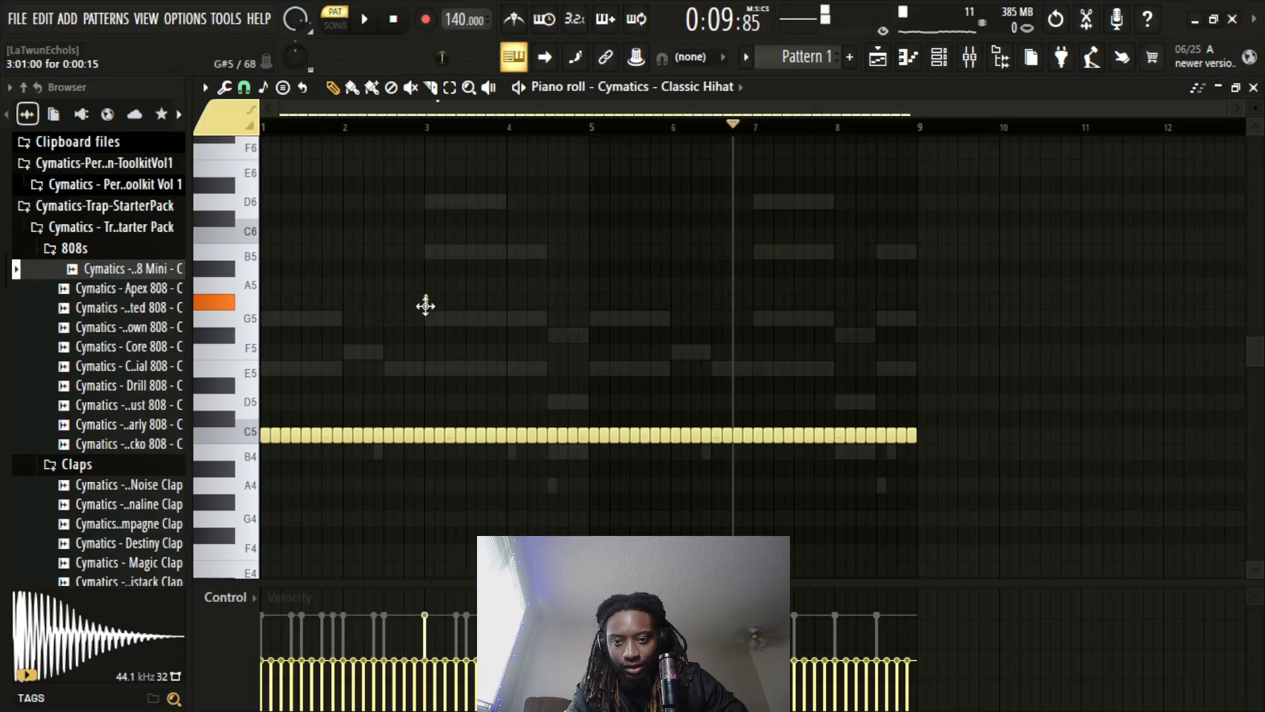
{"action": "scroll", "coordinate": [425, 302], "scroll_direction": "up", "scroll_amount": 4}
{"action": "left_click_drag", "start_coordinate": [416, 303], "coordinate": [607, 342]}
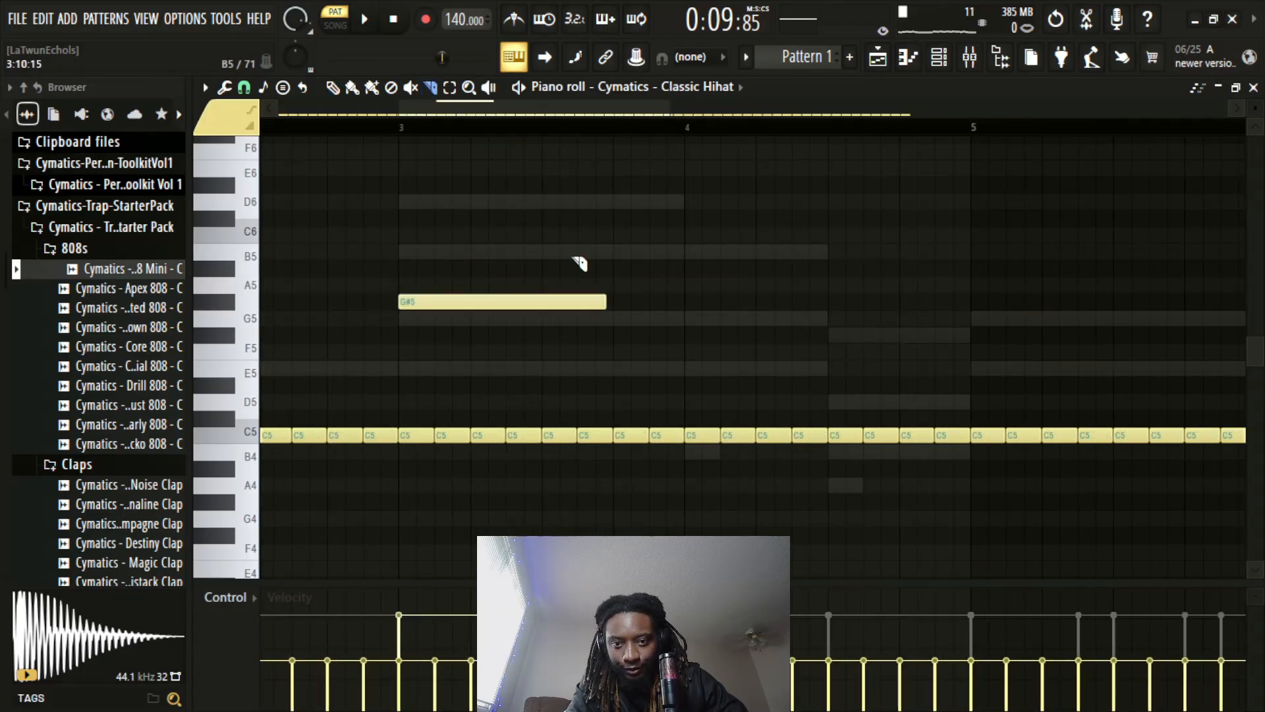
{"action": "left_click", "coordinate": [601, 301]}
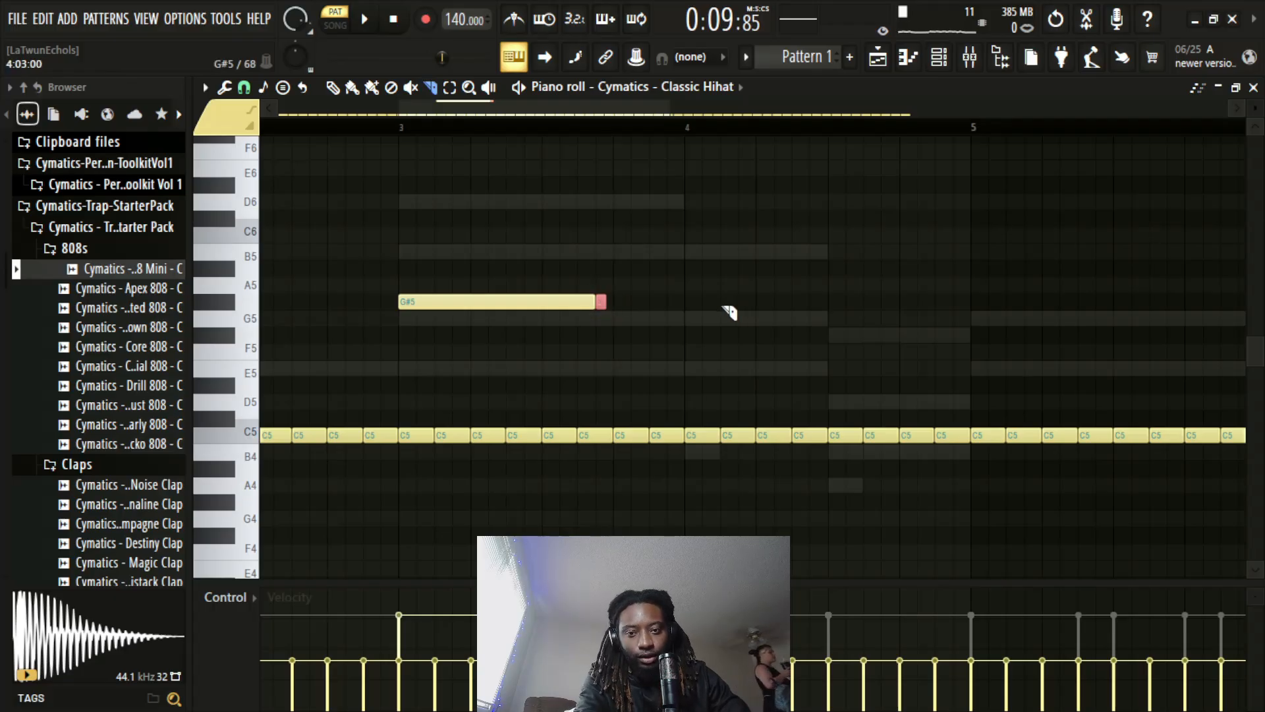
{"action": "left_click_drag", "start_coordinate": [631, 329], "coordinate": [640, 351]}
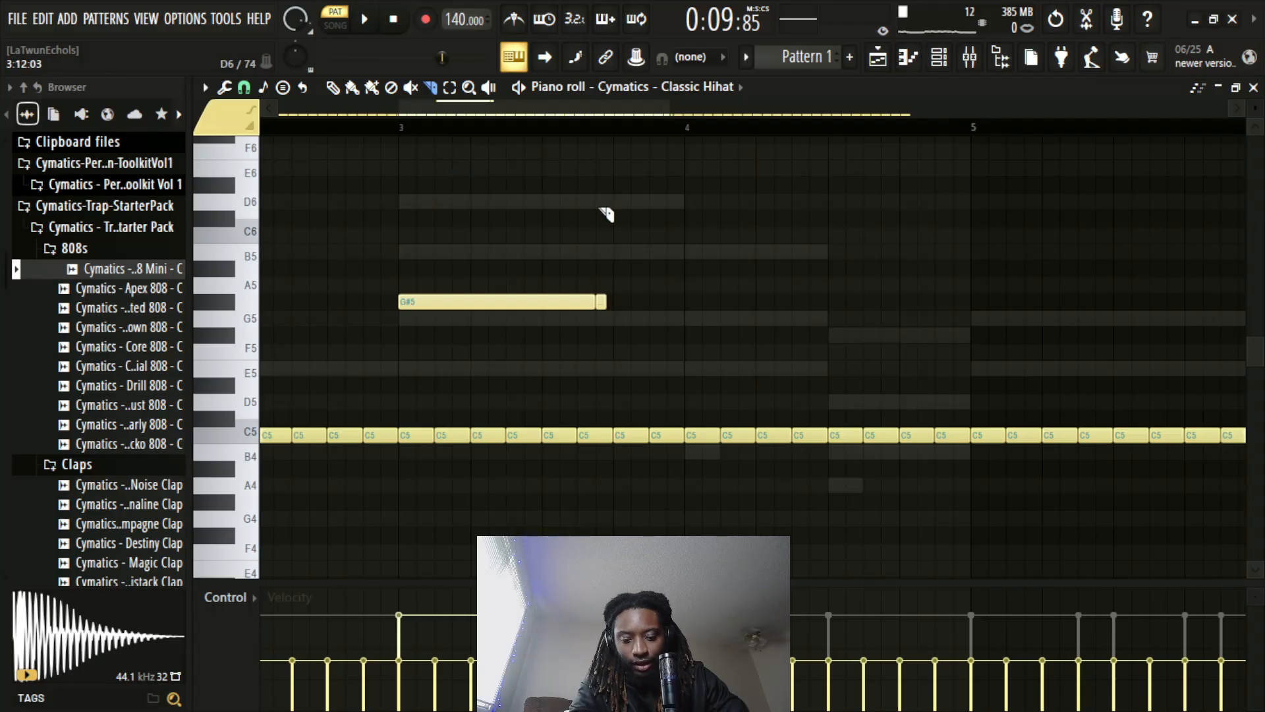
{"action": "key", "text": "p"}
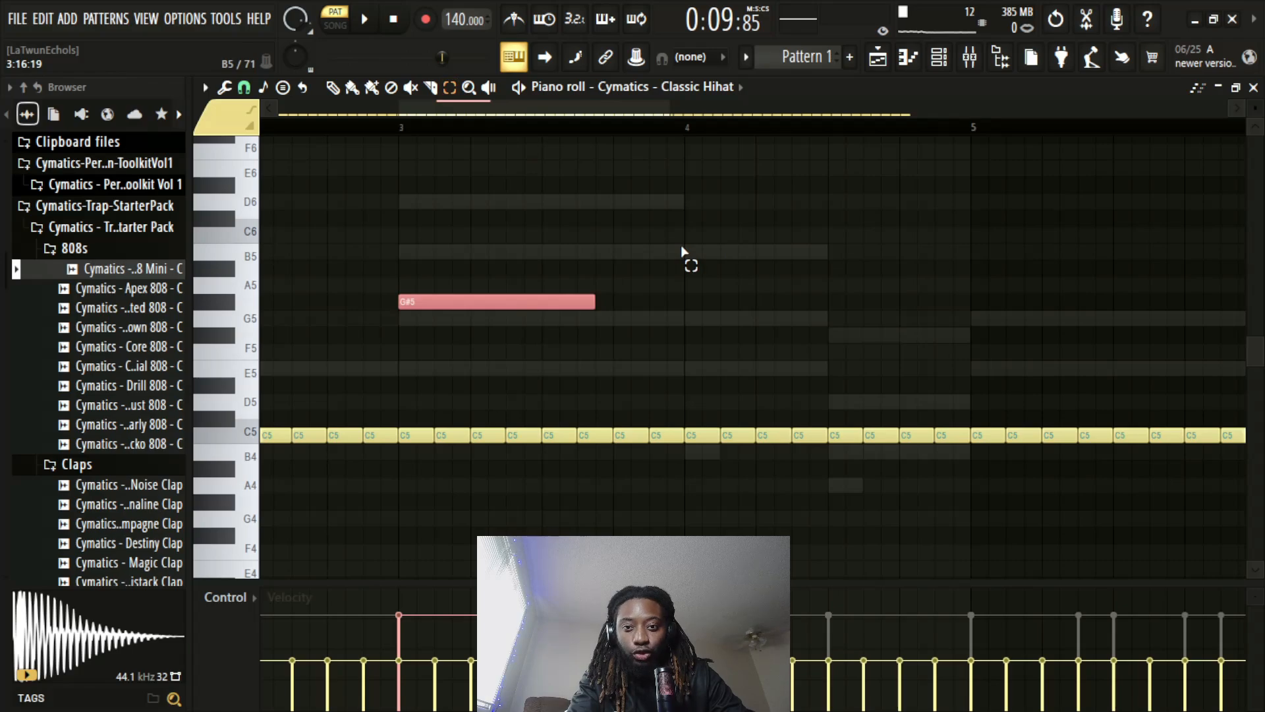
Chop the long G#5 hi-hat note into equal pieces, compress them to about one beat at bar 3, and play back the roll
{"action": "key", "text": "ctrl+u"}
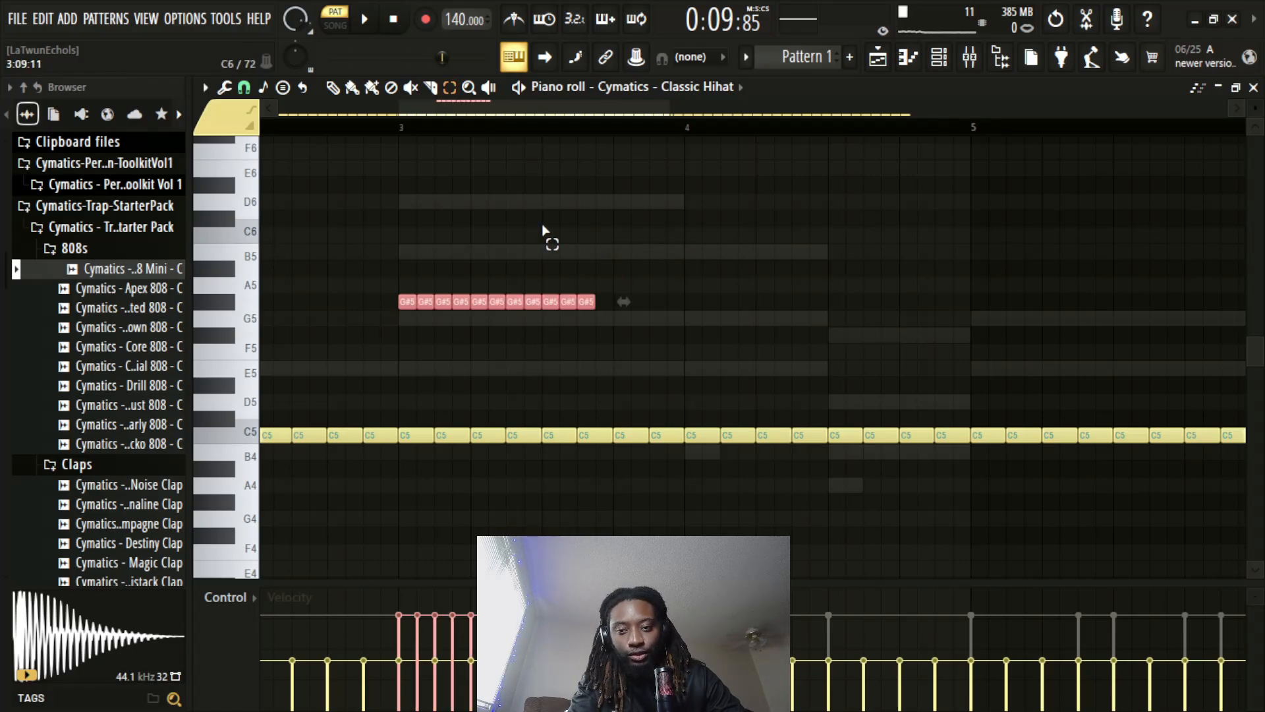
{"action": "left_click", "coordinate": [335, 89]}
{"action": "left_click_drag", "start_coordinate": [624, 302], "coordinate": [499, 301]}
{"action": "left_click", "coordinate": [368, 127]}
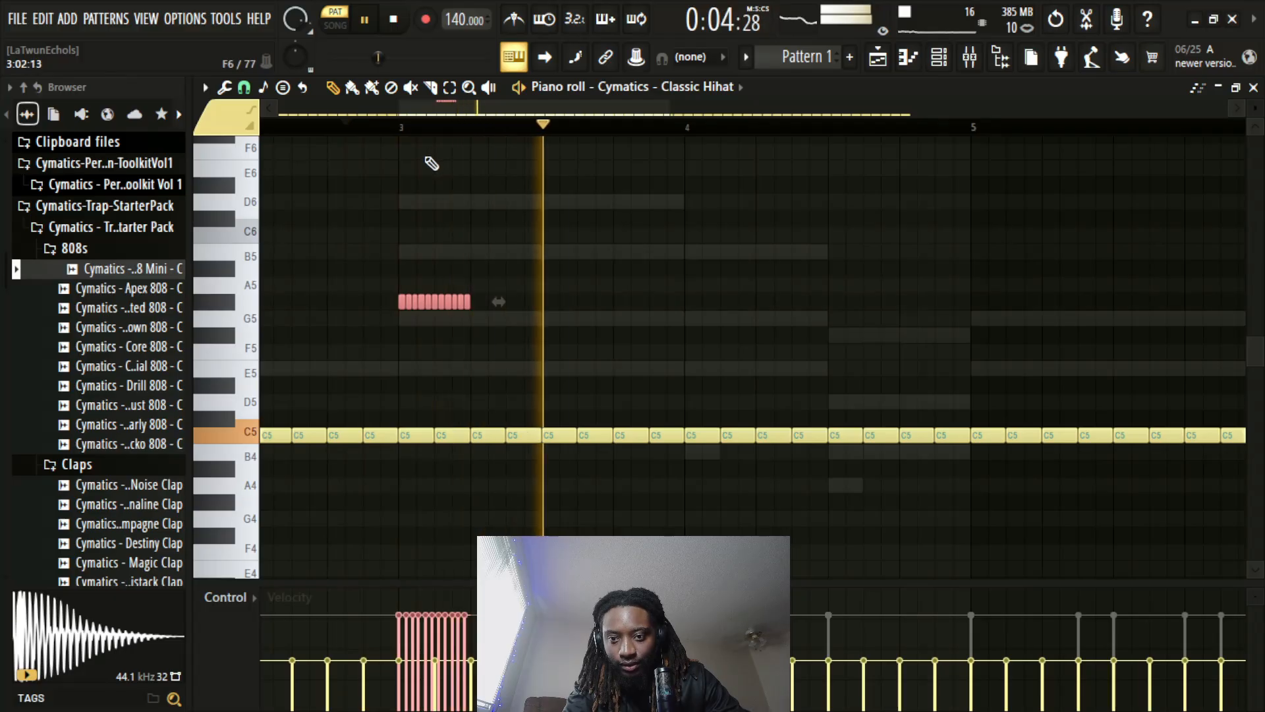
{"action": "scroll", "coordinate": [432, 129], "scroll_direction": "down", "scroll_amount": 3}
{"action": "key", "text": "space"}
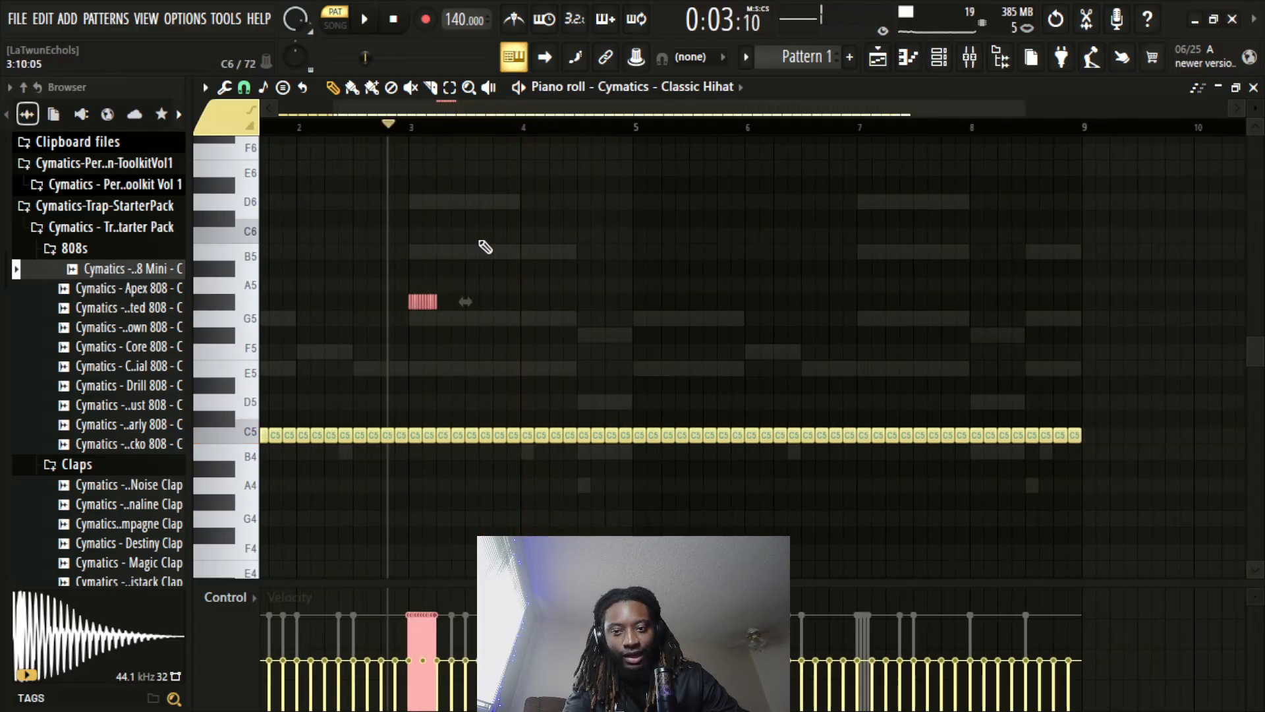
Lower the bar 3 hi-hat roll to G#4 with a gap in its middle and play it back
{"action": "scroll", "coordinate": [429, 132], "scroll_direction": "up", "scroll_amount": 3}
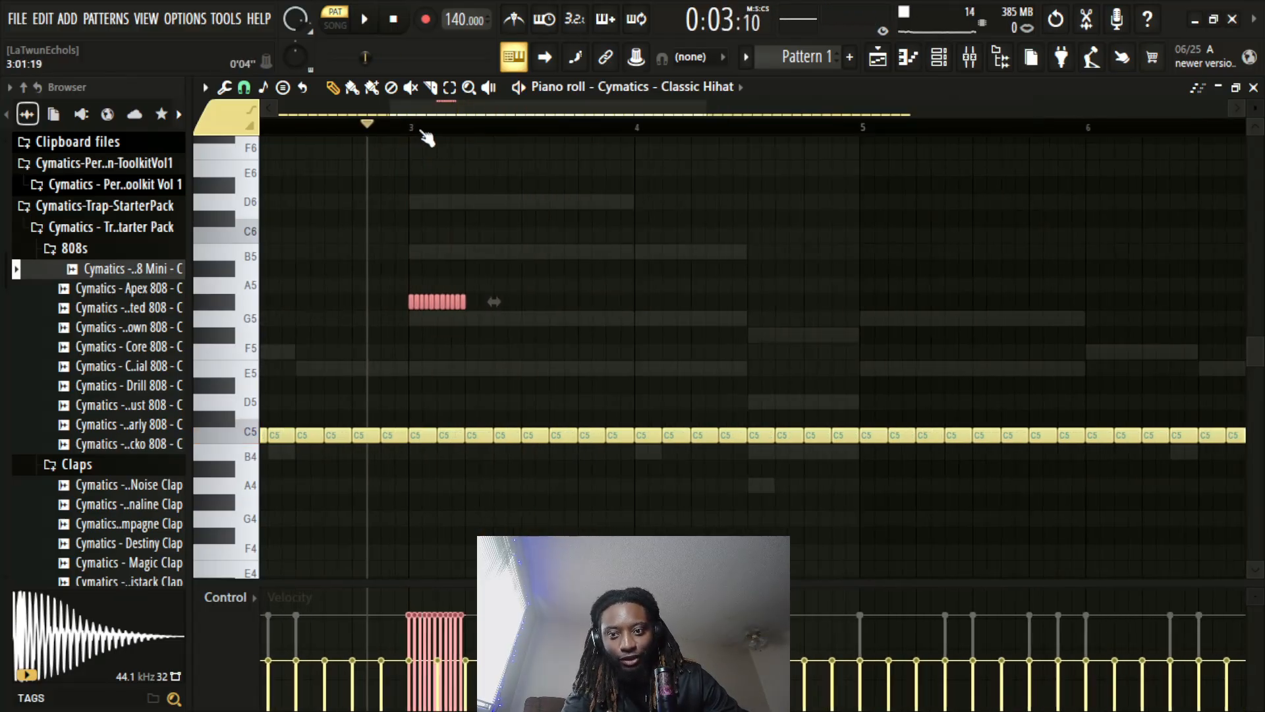
{"action": "key", "text": "space"}
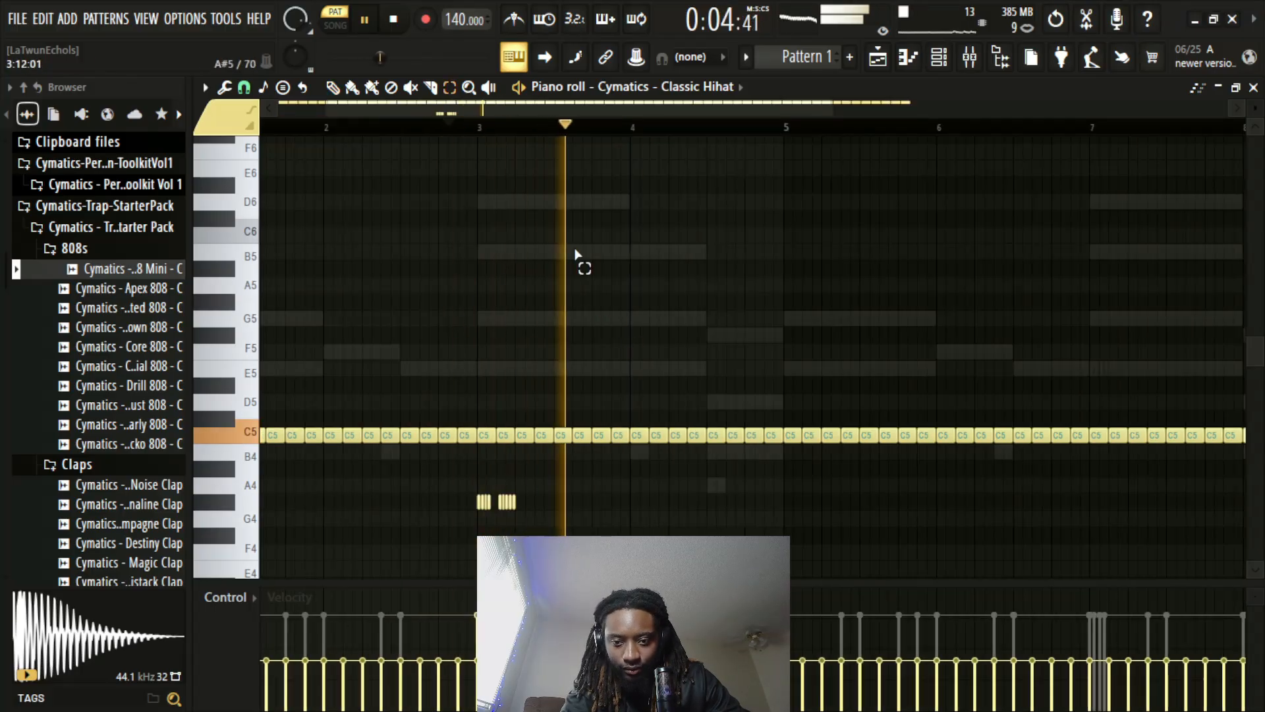
{"action": "left_click_drag", "start_coordinate": [491, 432], "coordinate": [510, 459]}
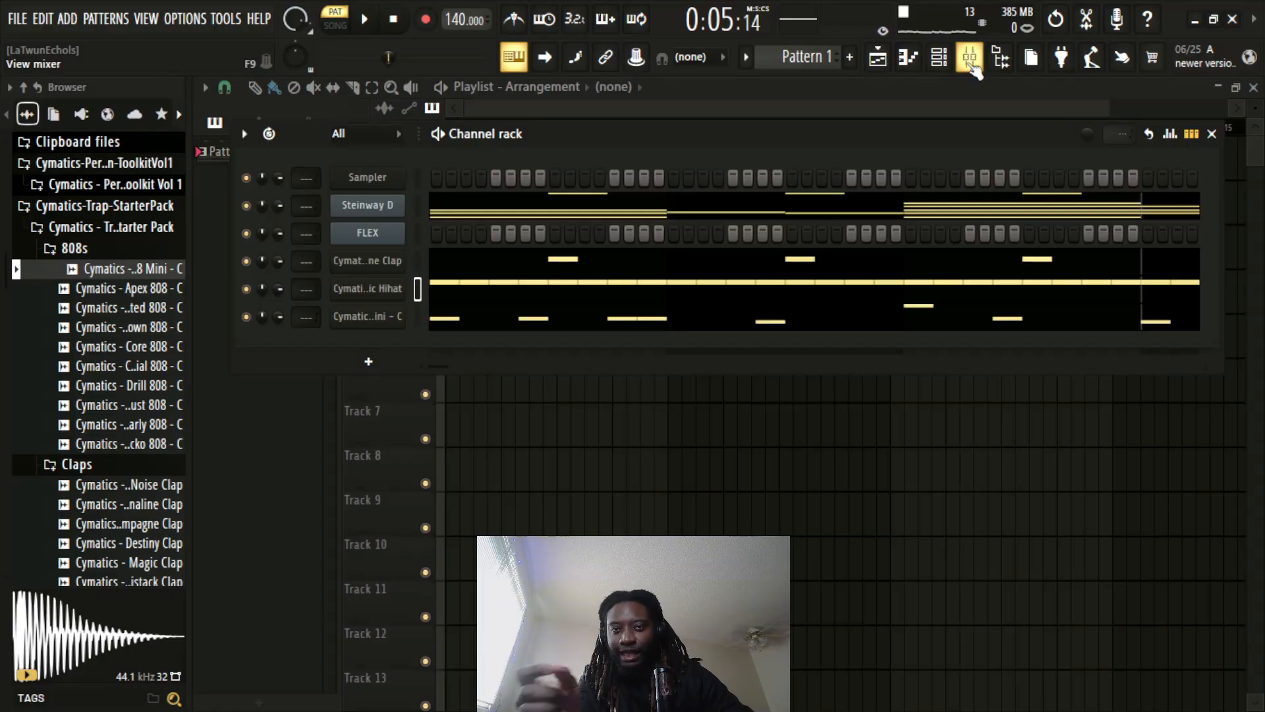
Load Fruity Soft Clipper in the first effect slot of the master track and play back the beat through it
{"action": "left_click", "coordinate": [971, 65]}
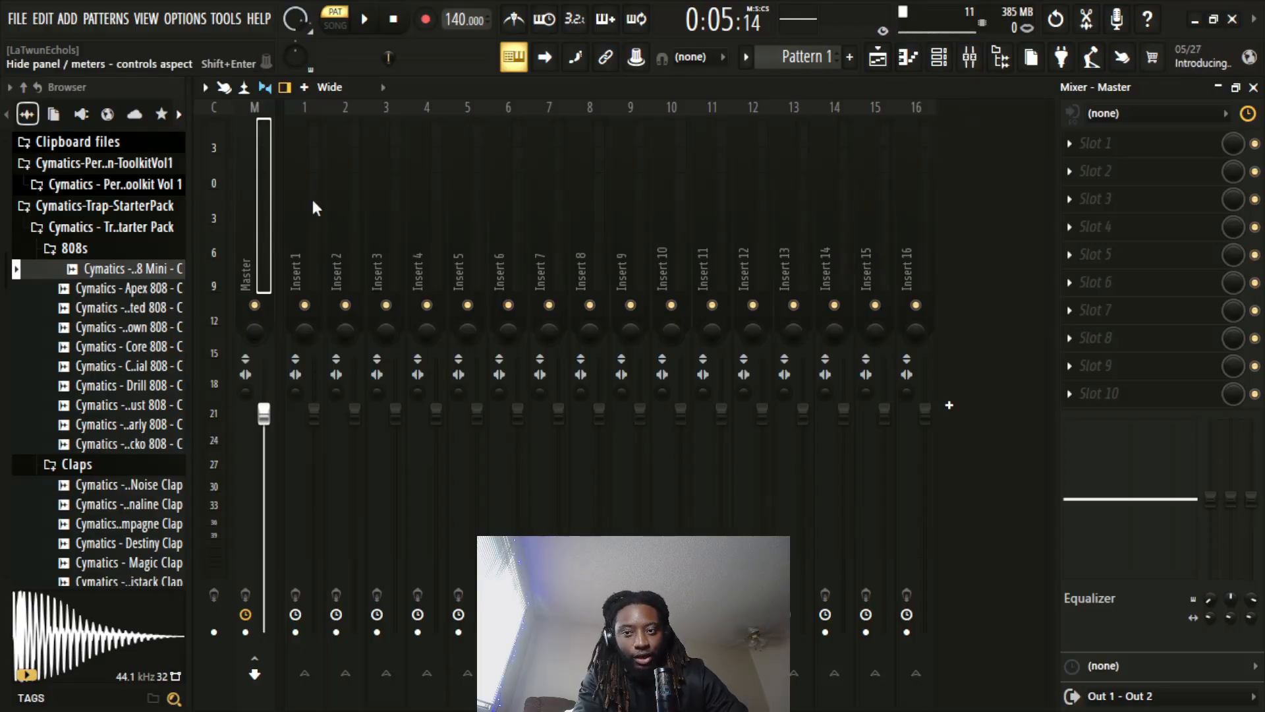
{"action": "left_click", "coordinate": [1130, 145]}
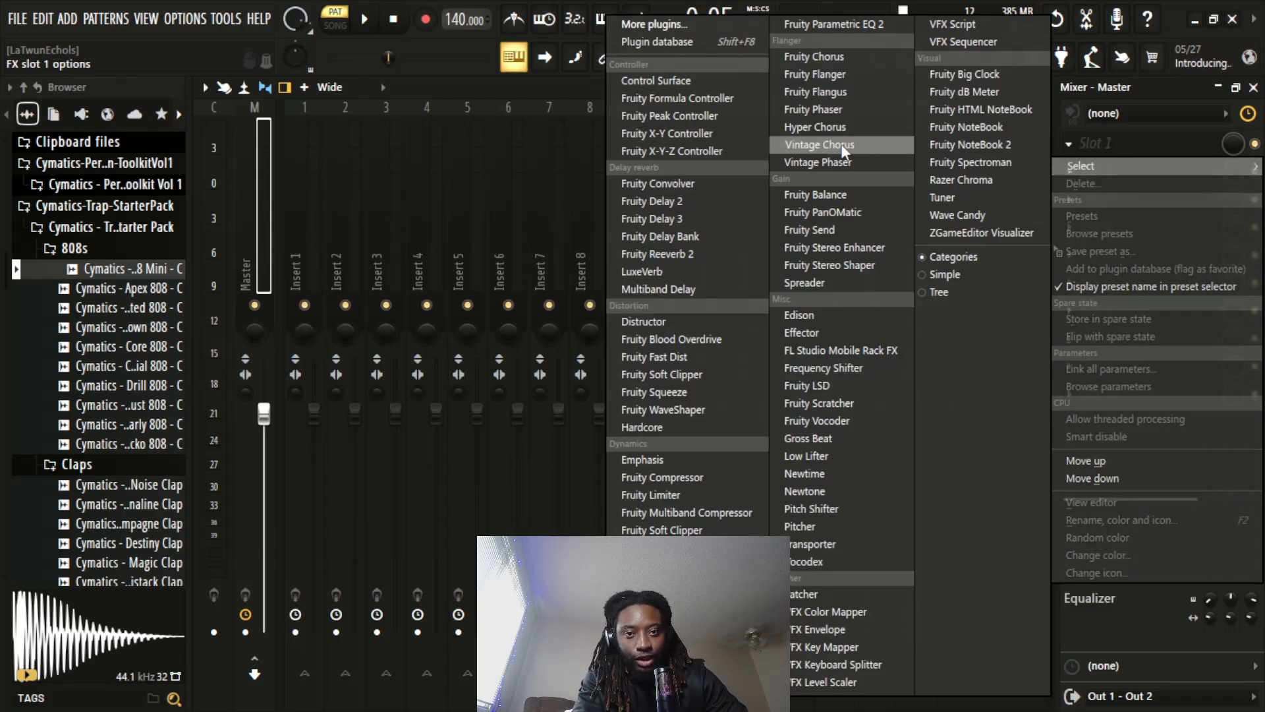
{"action": "left_click", "coordinate": [662, 530]}
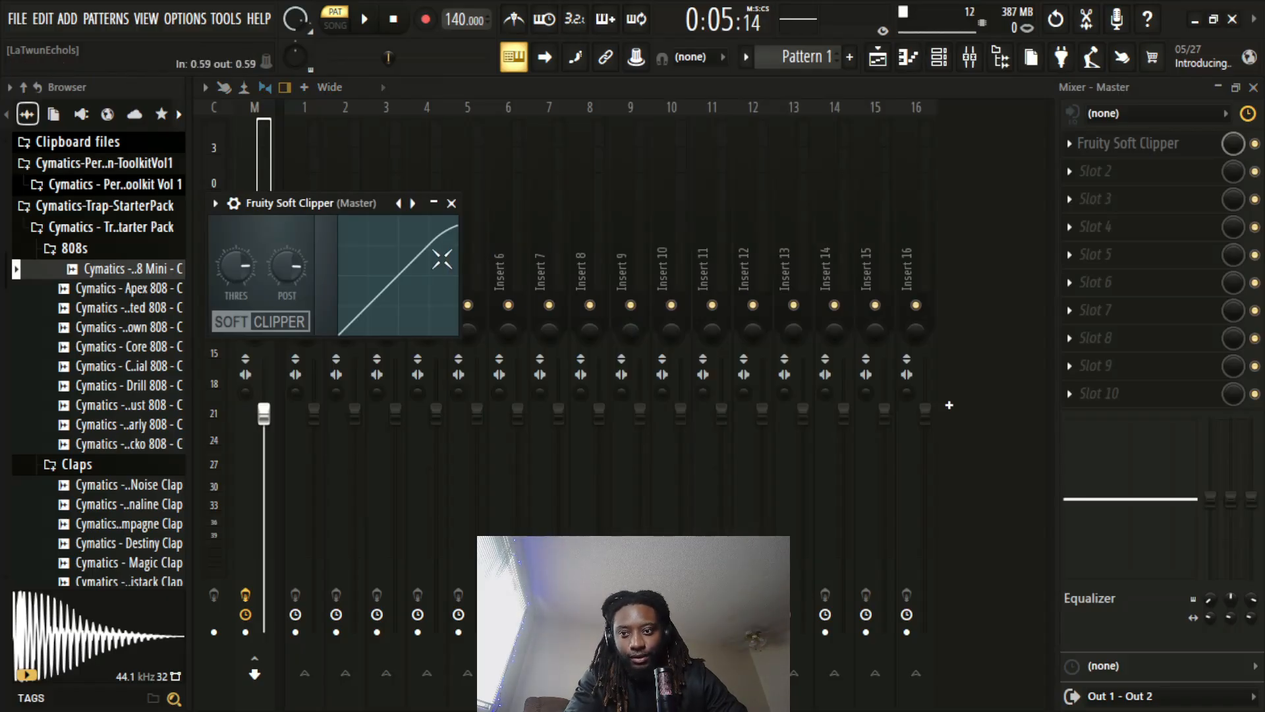
{"action": "key", "text": "space"}
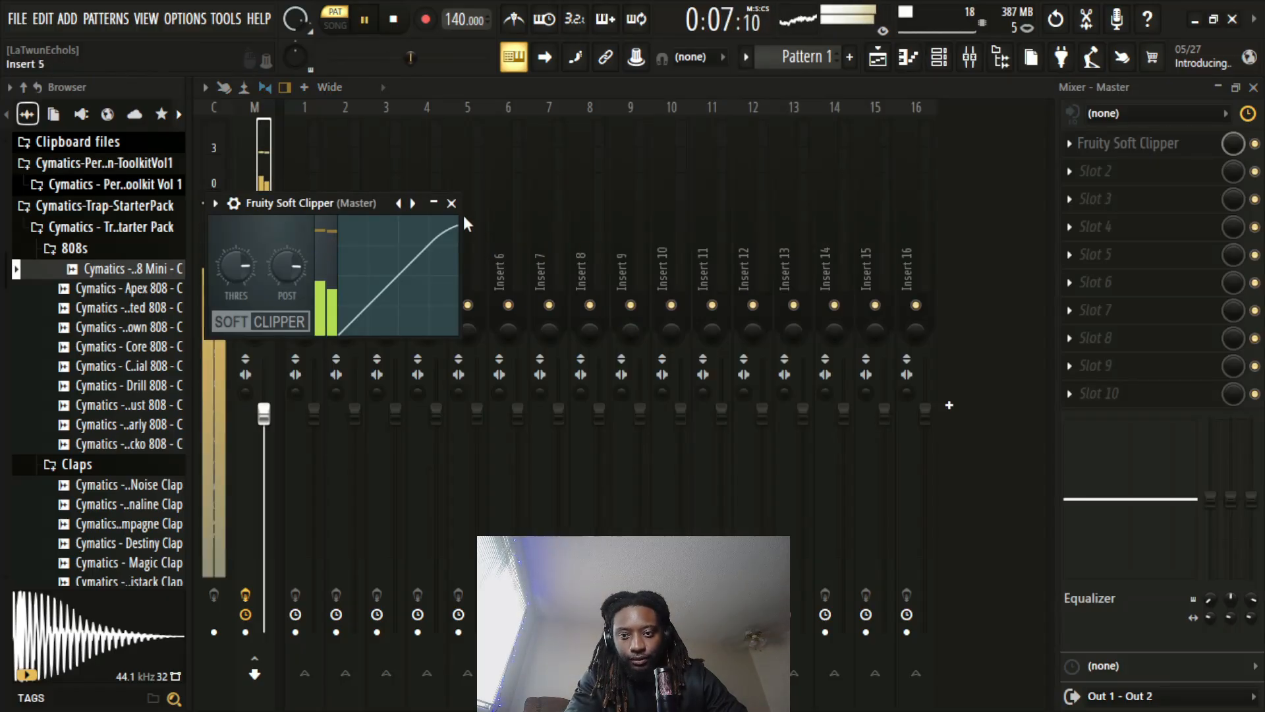
{"action": "left_click", "coordinate": [1255, 88]}
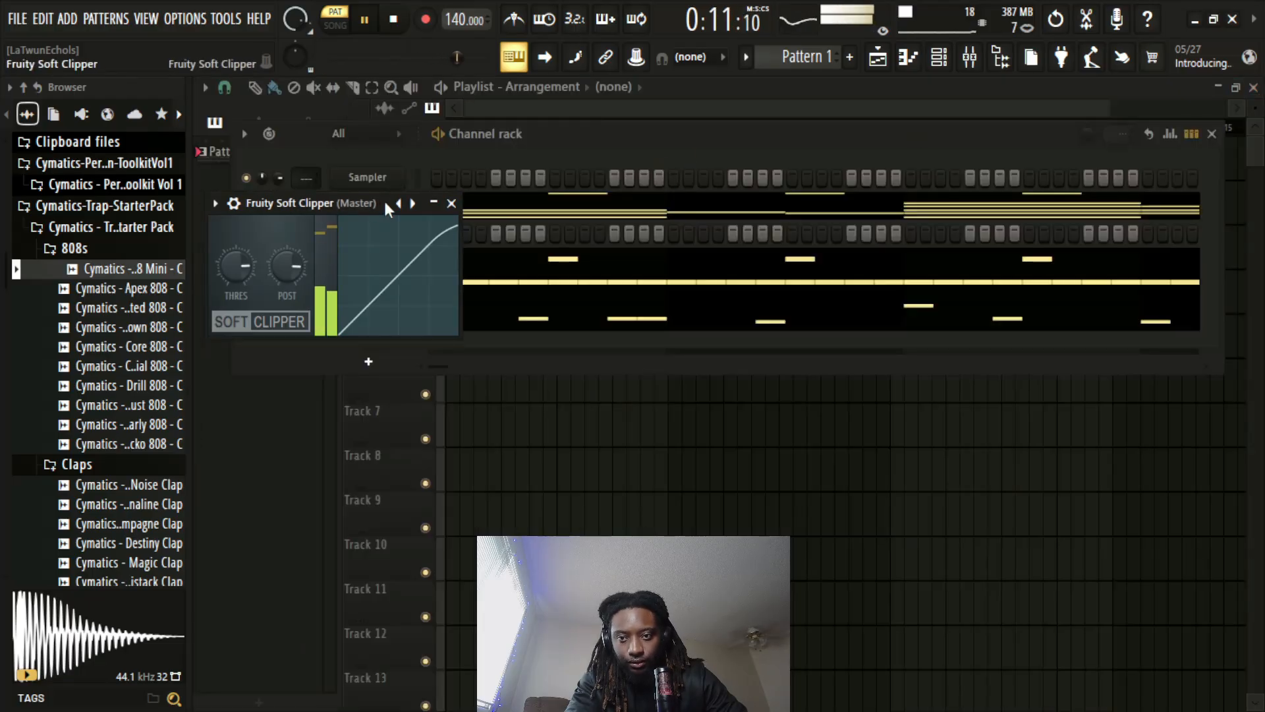
{"action": "left_click_drag", "start_coordinate": [310, 203], "coordinate": [513, 367]}
{"action": "left_click", "coordinate": [655, 367]}
{"action": "key", "text": "space"}
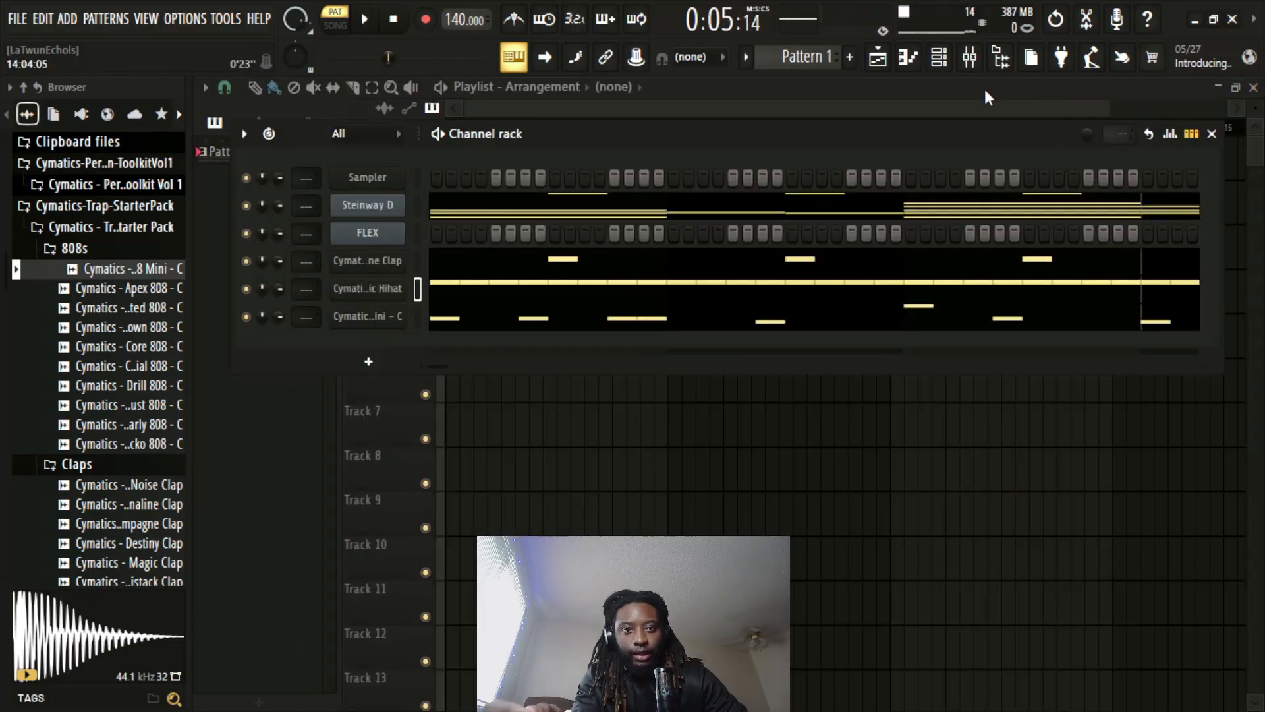
Route the 808 channel to mixer Insert 1 and load Fruity Fast Dist in that track's first effect slot
{"action": "left_click", "coordinate": [970, 57]}
{"action": "left_click", "coordinate": [975, 59]}
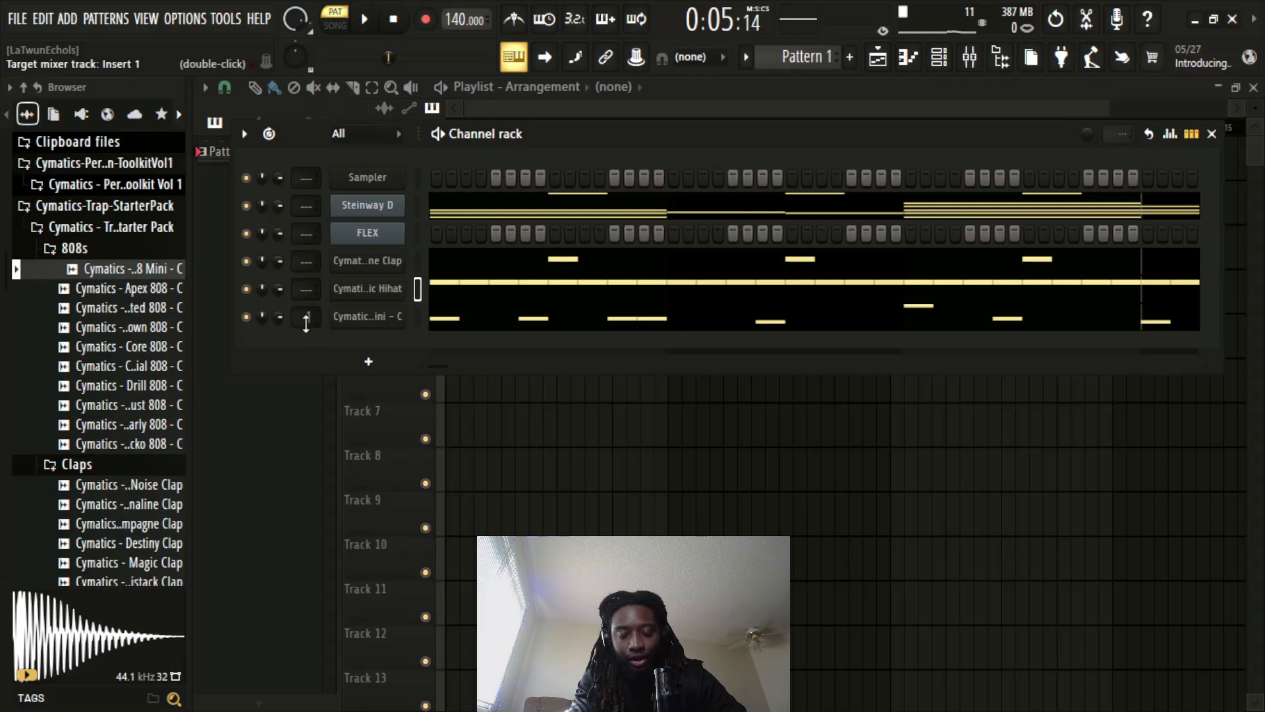
{"action": "left_click", "coordinate": [970, 57]}
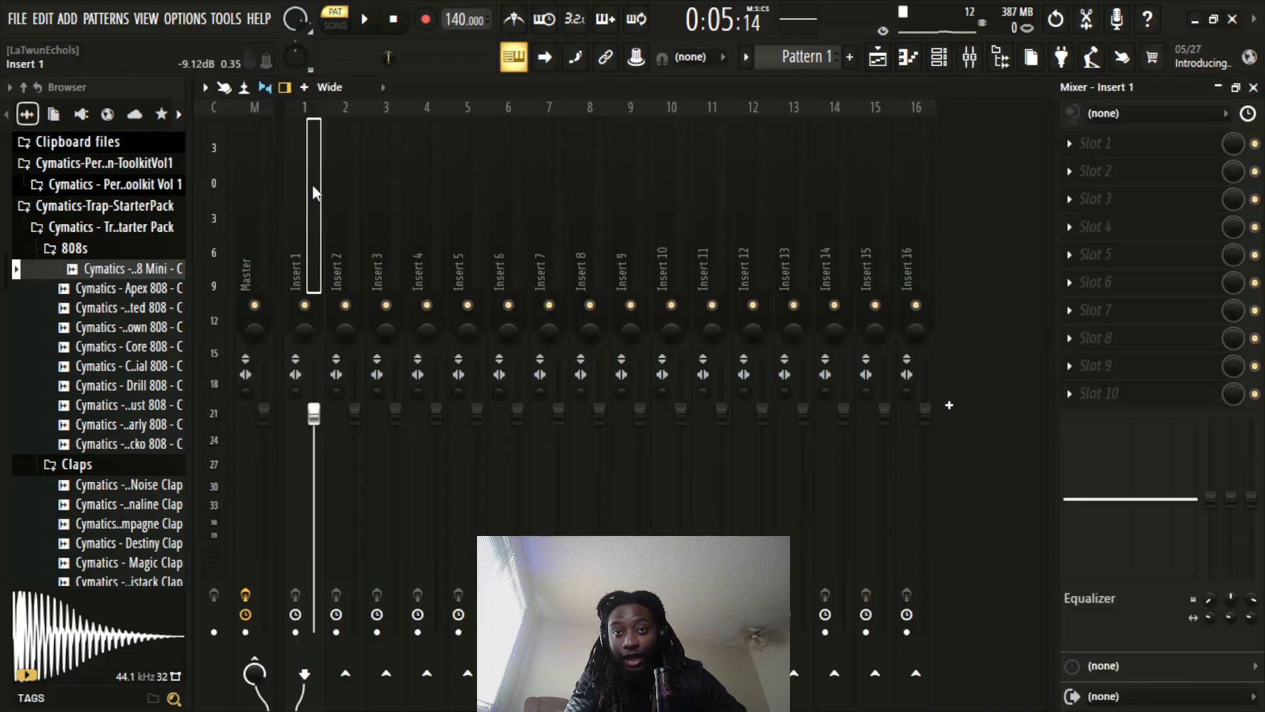
{"action": "left_click", "coordinate": [1091, 143]}
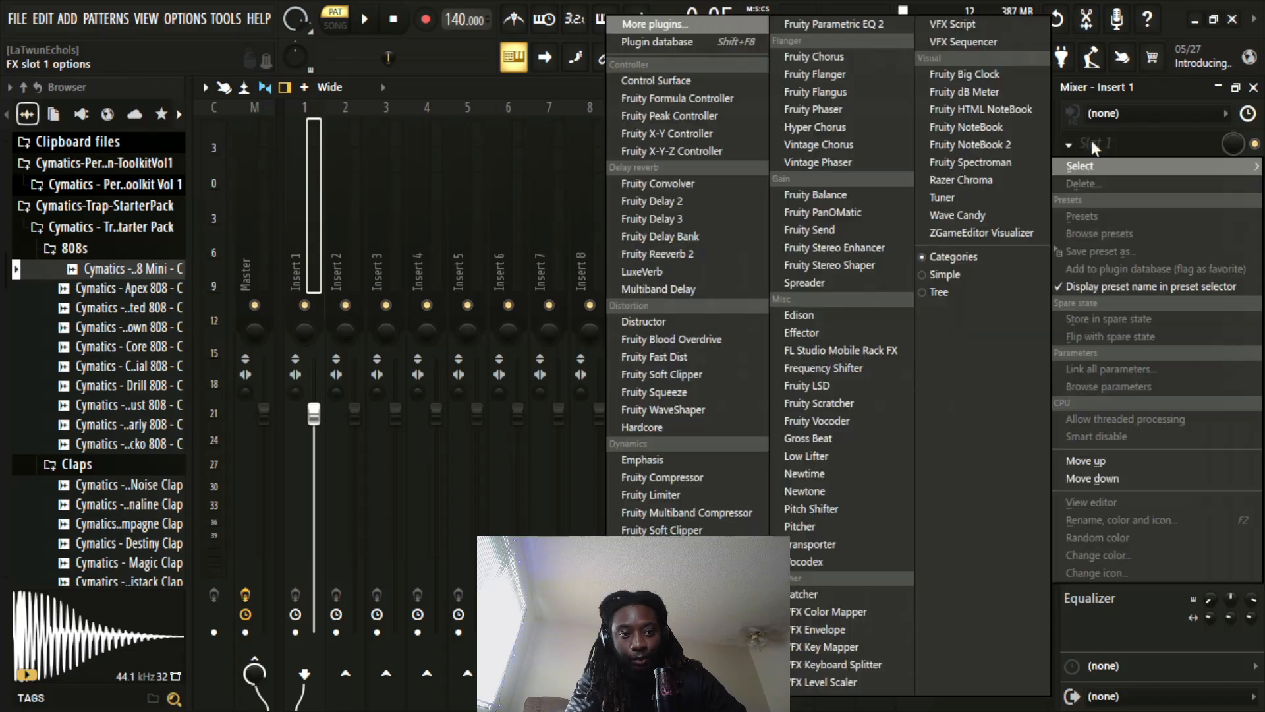
{"action": "left_click", "coordinate": [683, 360]}
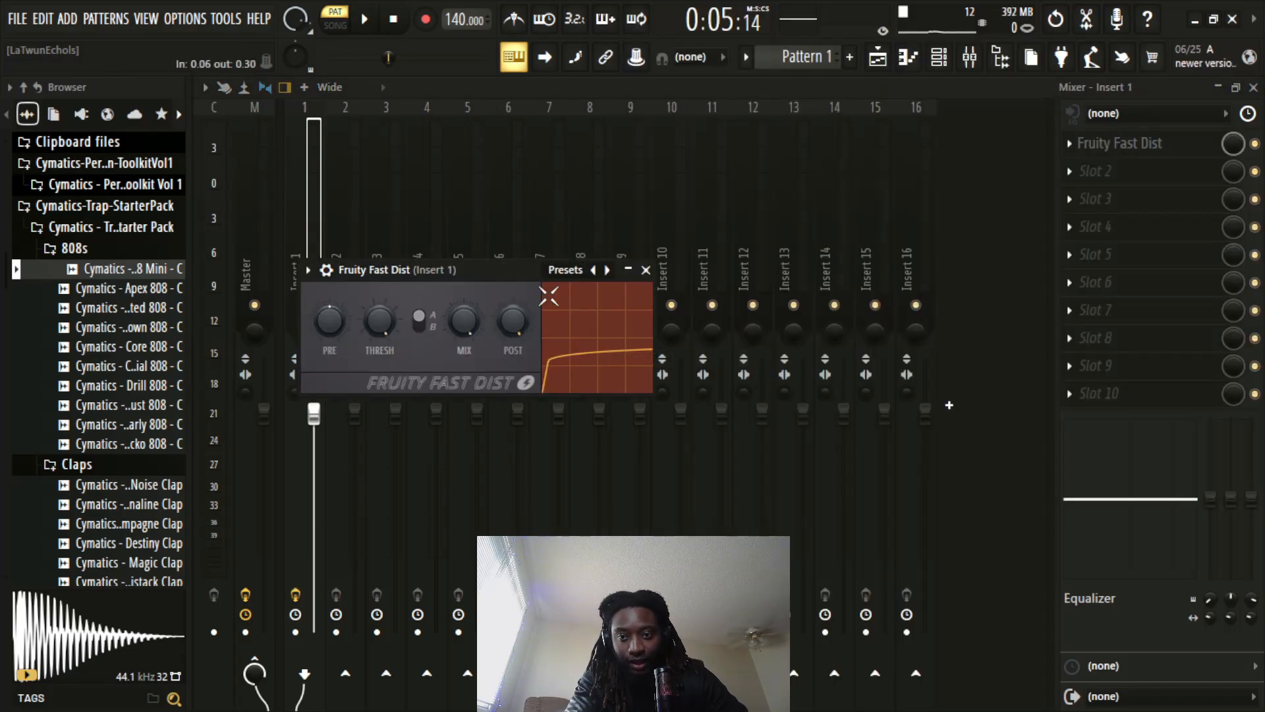
Play back the beat with the distorted 808 and lower the volume of mixer Insert 1
{"action": "key", "text": "space"}
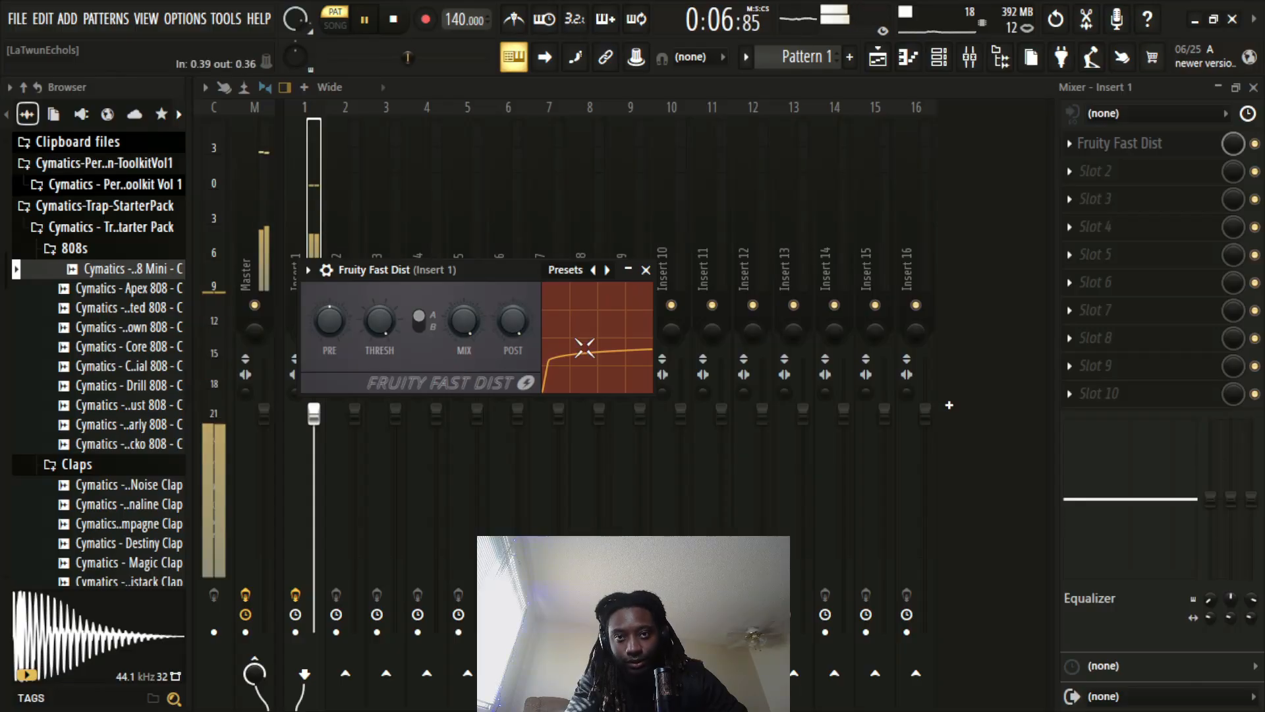
{"action": "key", "text": "space"}
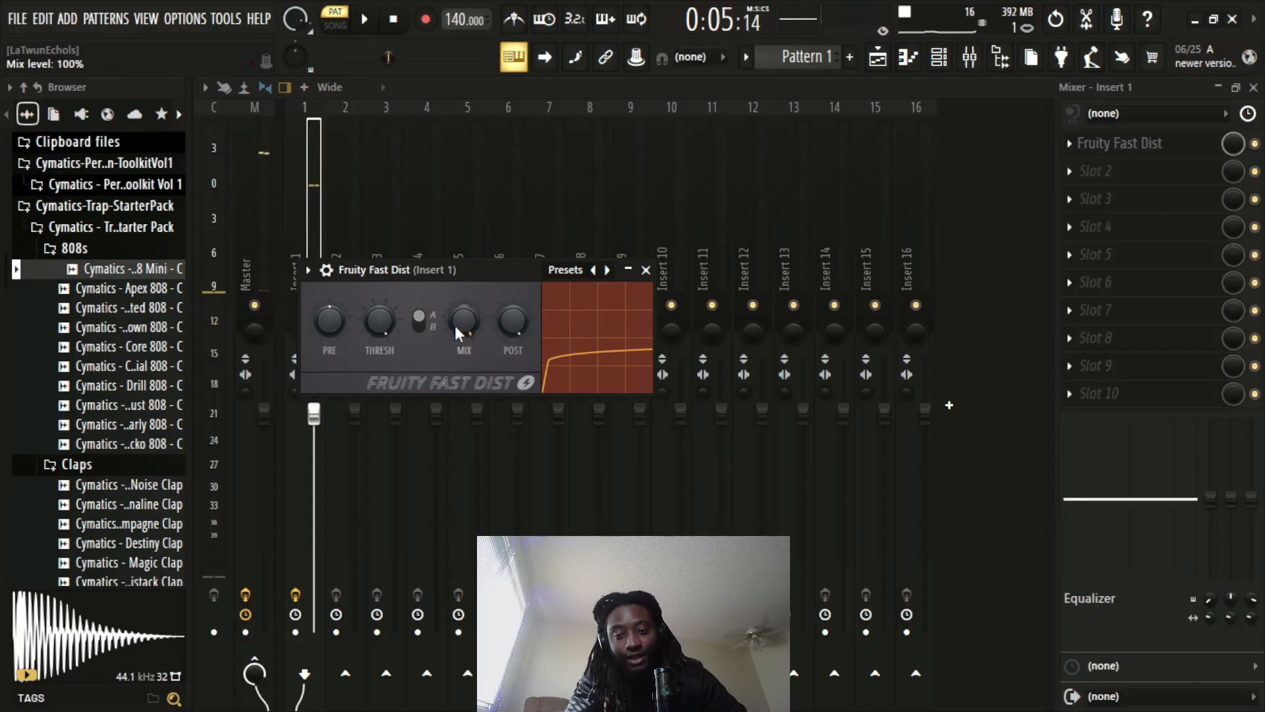
{"action": "left_click", "coordinate": [315, 417]}
{"action": "left_click_drag", "start_coordinate": [313, 413], "coordinate": [313, 429]}
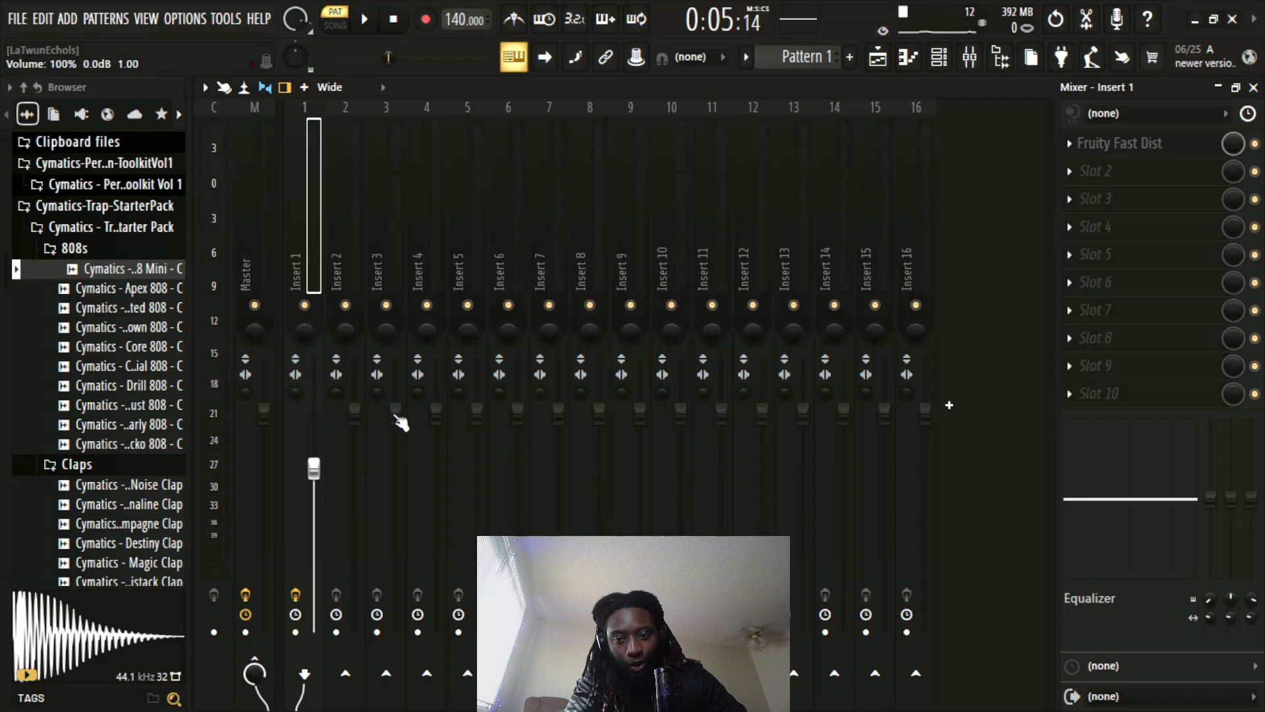
Readjust the Insert 1 volume with the Fruity Fast Dist mix level at 40% and play back the beat
{"action": "left_click_drag", "start_coordinate": [313, 469], "coordinate": [314, 432]}
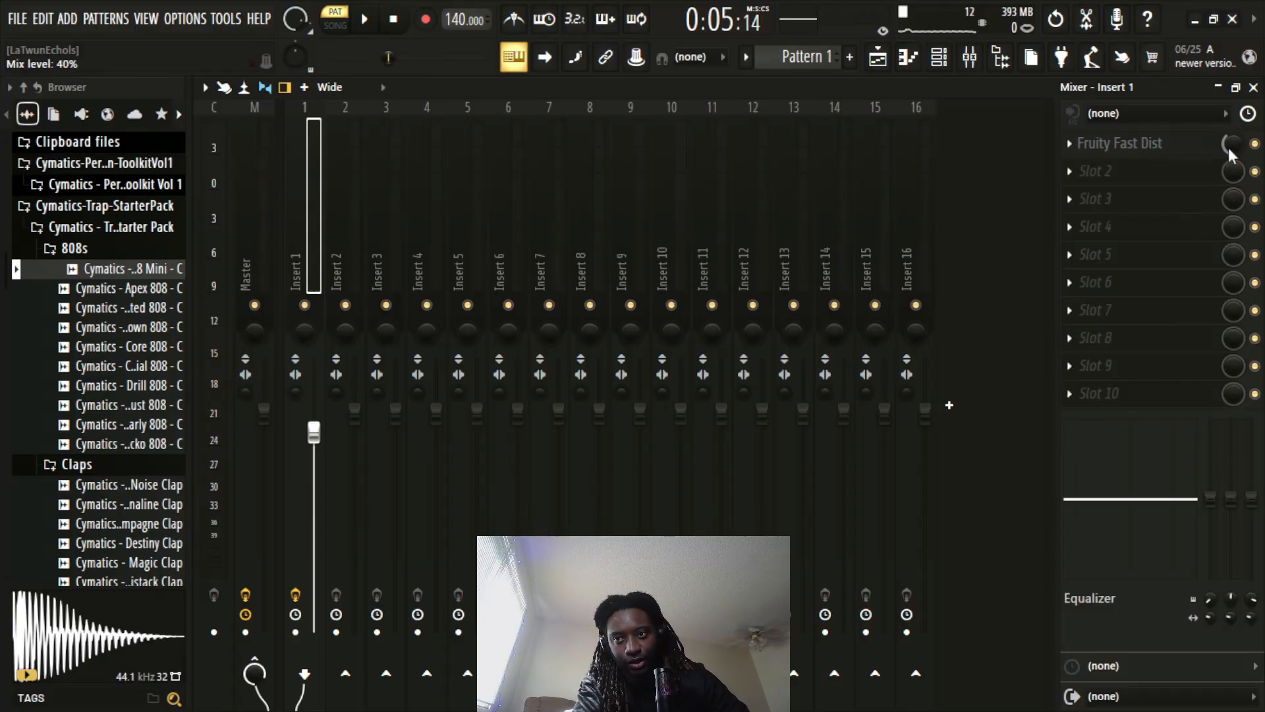
{"action": "left_click", "coordinate": [1148, 145]}
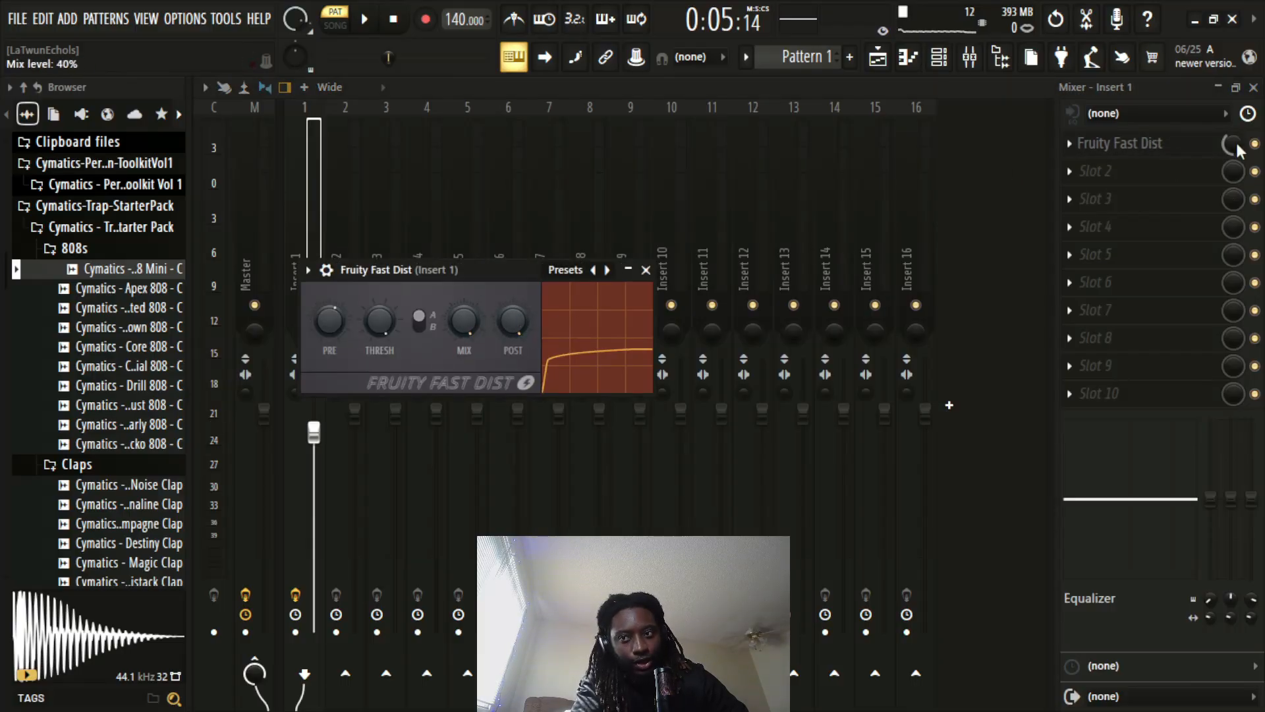
{"action": "left_click", "coordinate": [646, 270]}
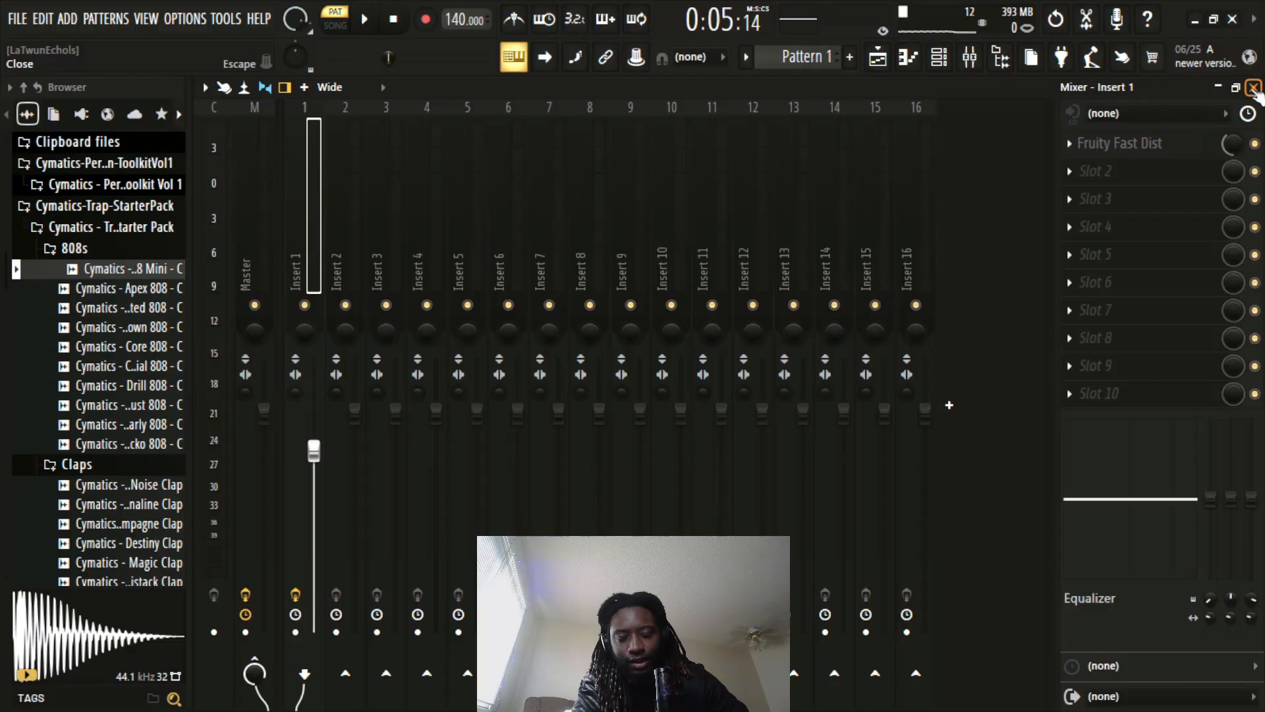
{"action": "key", "text": "space"}
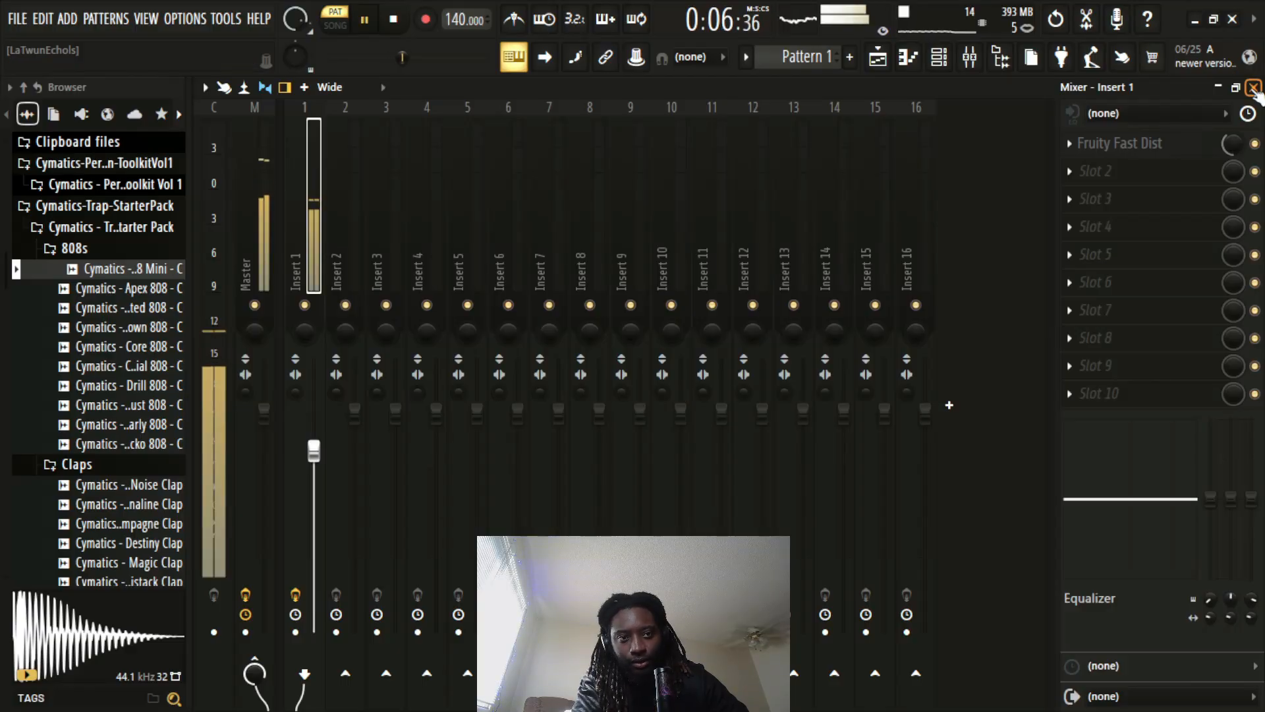
{"action": "left_click", "coordinate": [1253, 87]}
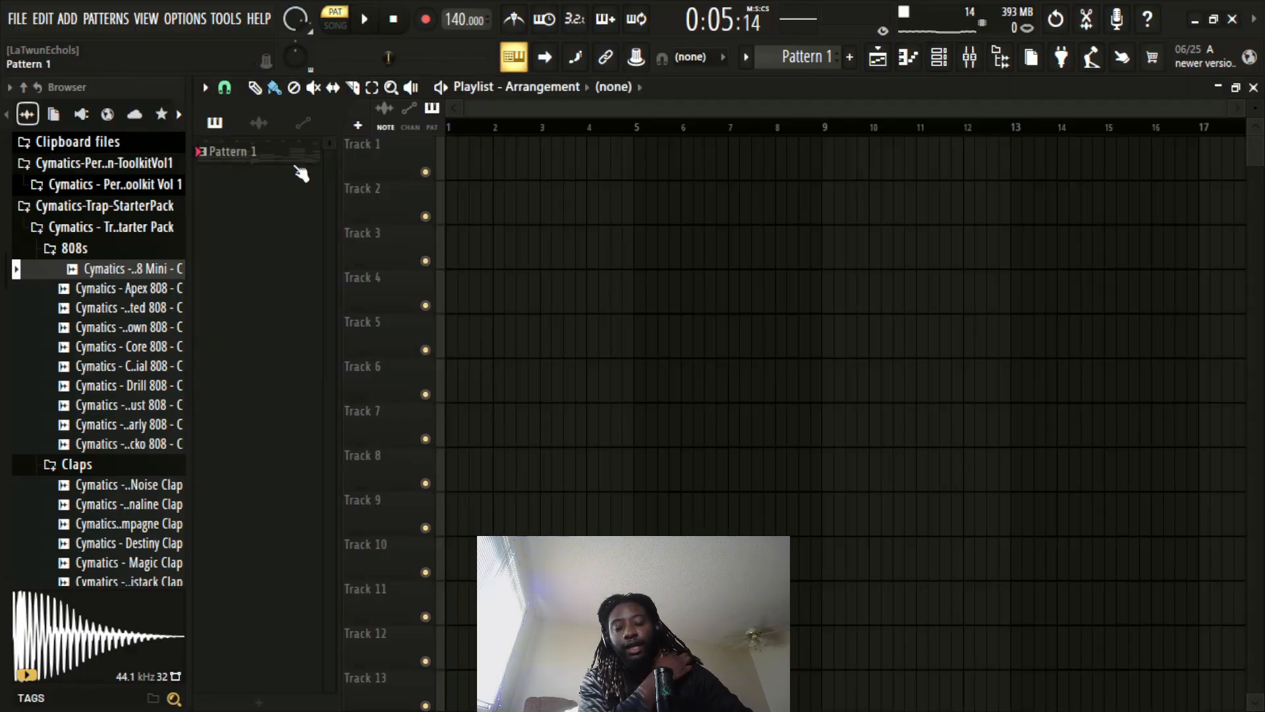
Split Pattern 1 by channel and place the Steinway D pattern on Track 1 at bar 1 of the playlist
{"action": "right_click", "coordinate": [264, 156]}
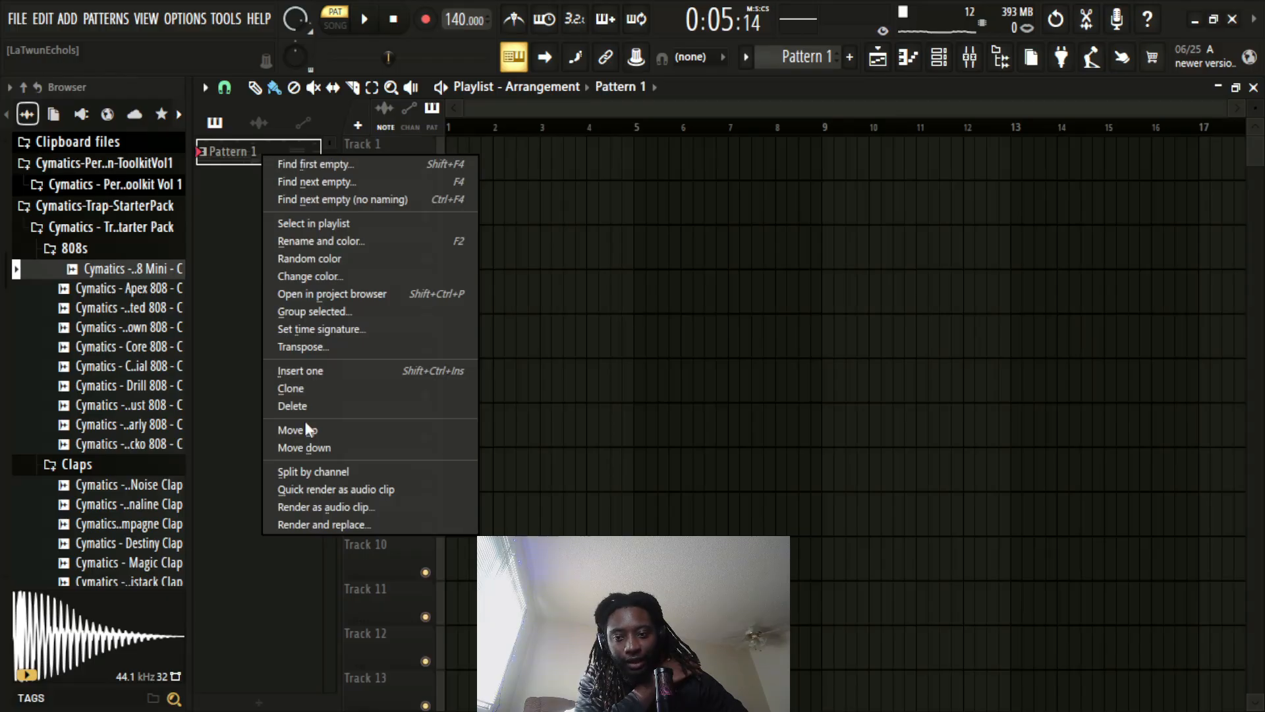
{"action": "left_click", "coordinate": [290, 473]}
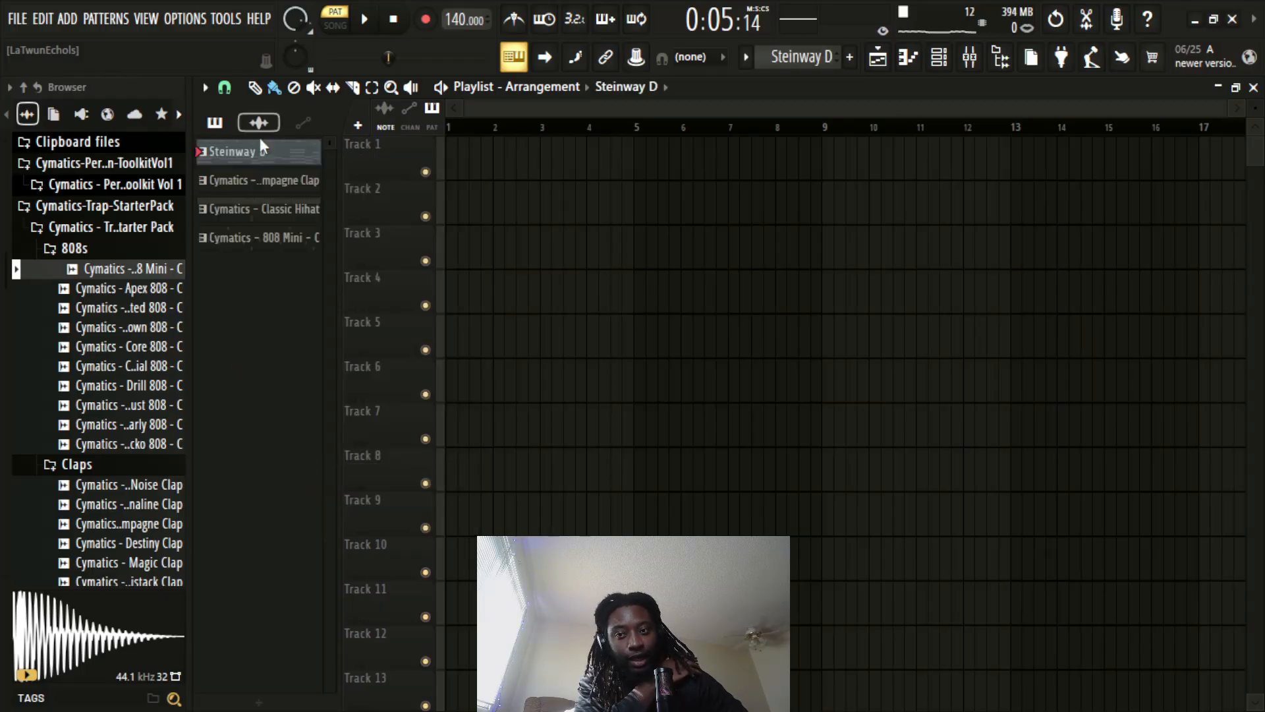
{"action": "mouse_move", "coordinate": [495, 154]}
{"action": "left_mouse_down"}
{"action": "mouse_move", "coordinate": [382, 157]}
{"action": "mouse_move", "coordinate": [356, 141]}
{"action": "left_mouse_up"}
{"action": "scroll", "coordinate": [500, 127], "scroll_direction": "down", "scroll_amount": 1}
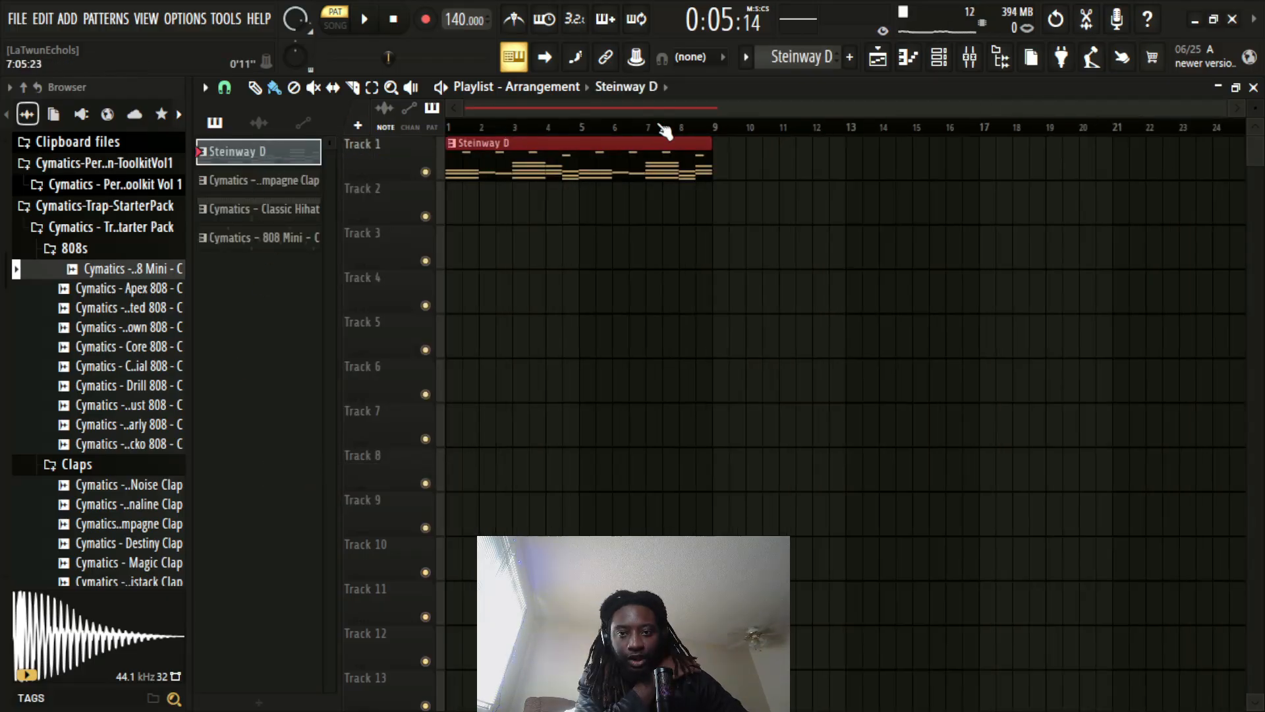
{"action": "left_click", "coordinate": [726, 168]}
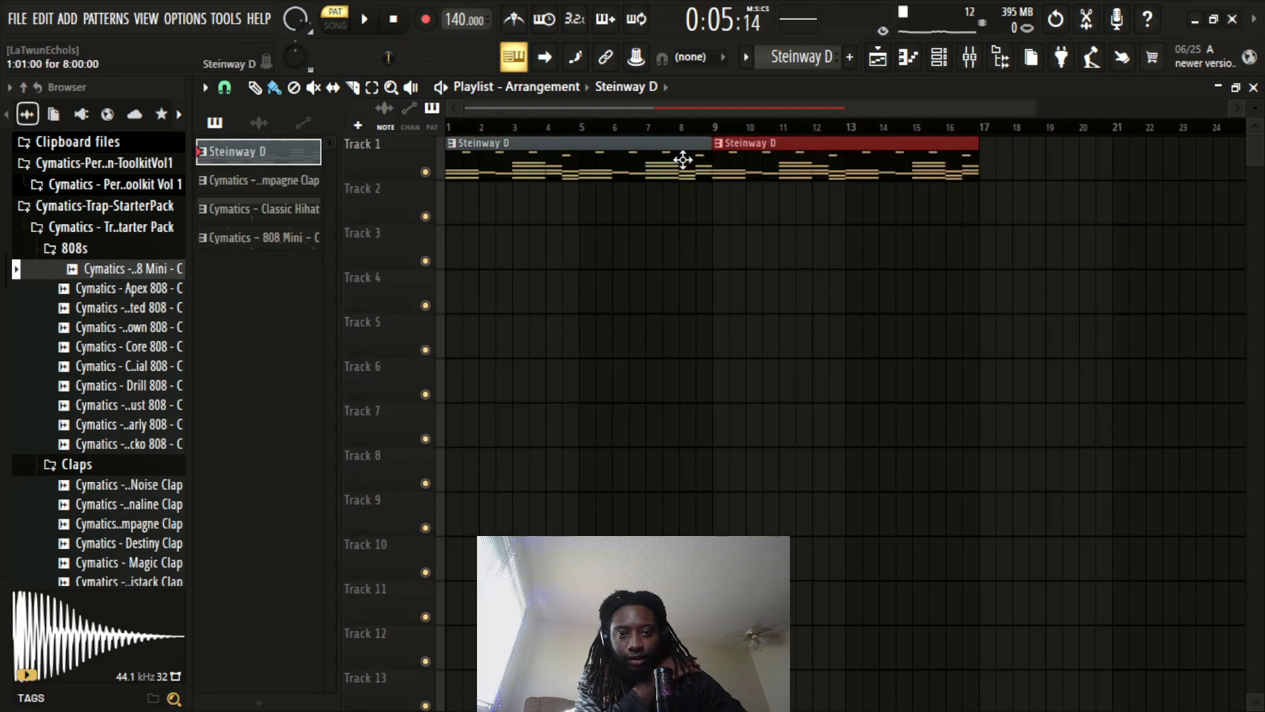
{"action": "scroll", "coordinate": [751, 147], "scroll_direction": "down", "scroll_amount": 1}
{"action": "right_click", "coordinate": [717, 169]}
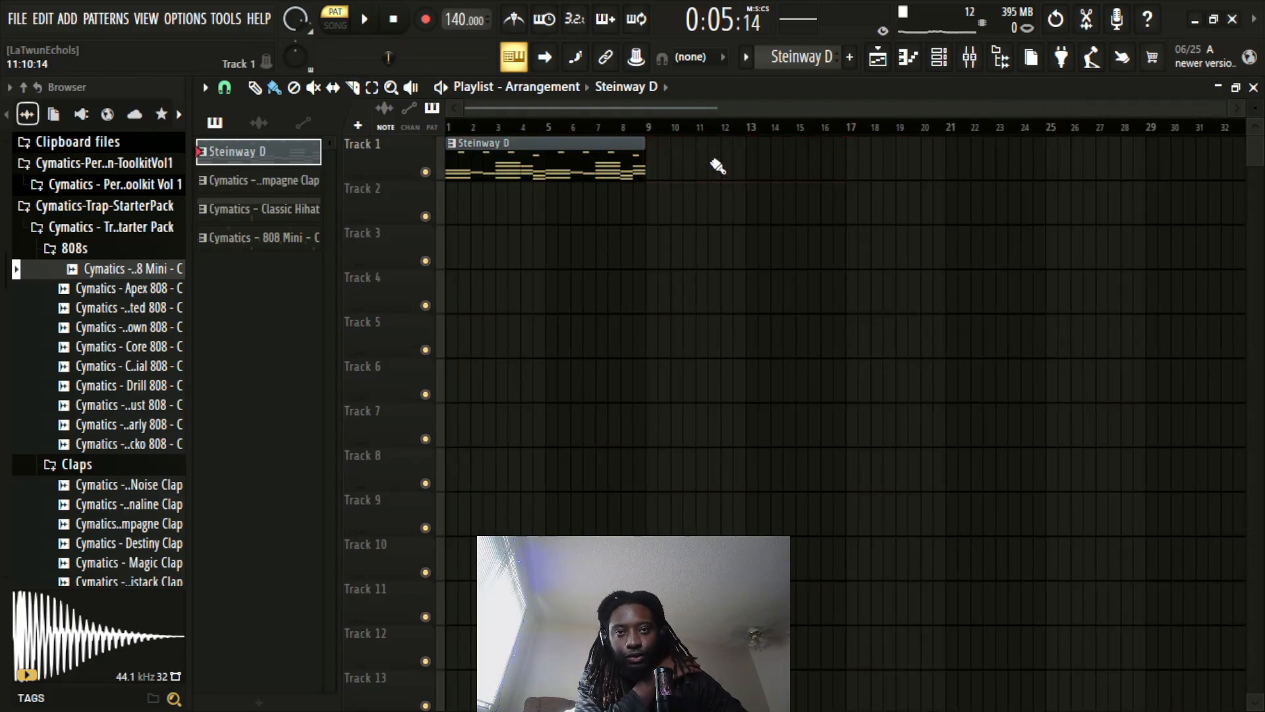
Play the arrangement from the start and add Steinway D and Champagne Clap clips at bar 9, plus a Classic Hihat clip on Track 3
{"action": "left_click_drag", "start_coordinate": [524, 131], "coordinate": [316, 129]}
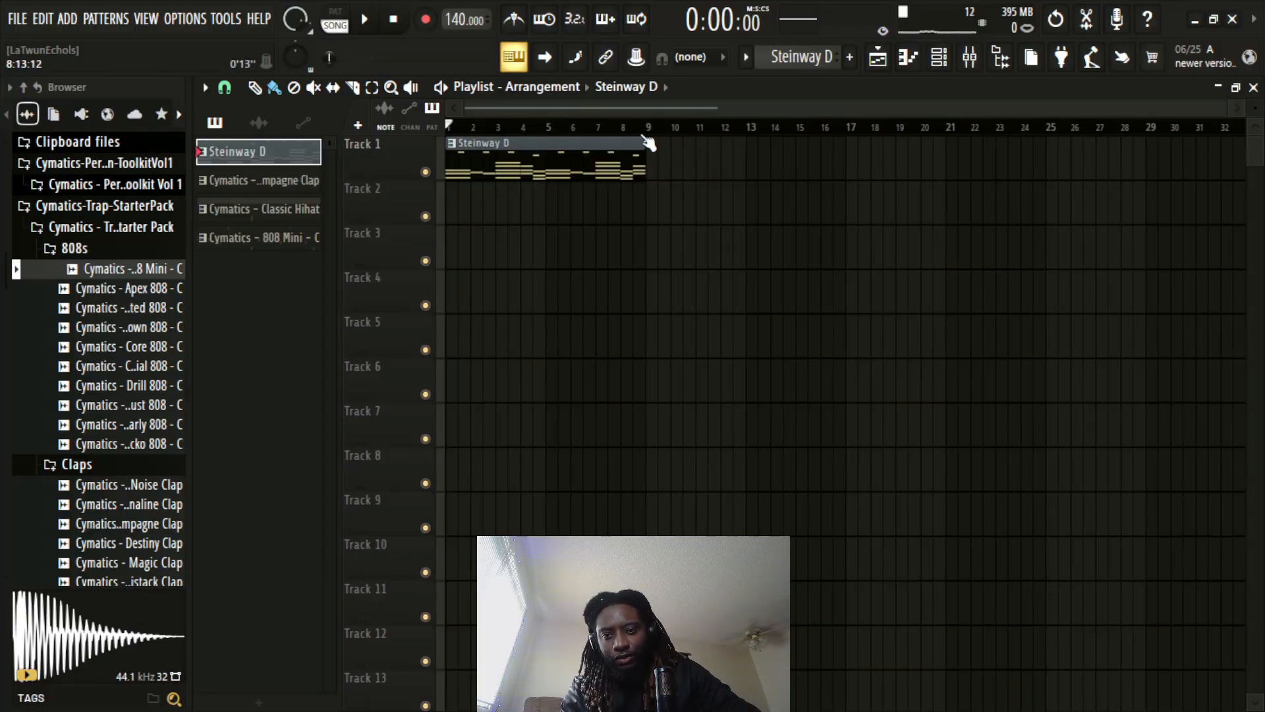
{"action": "key", "text": "space"}
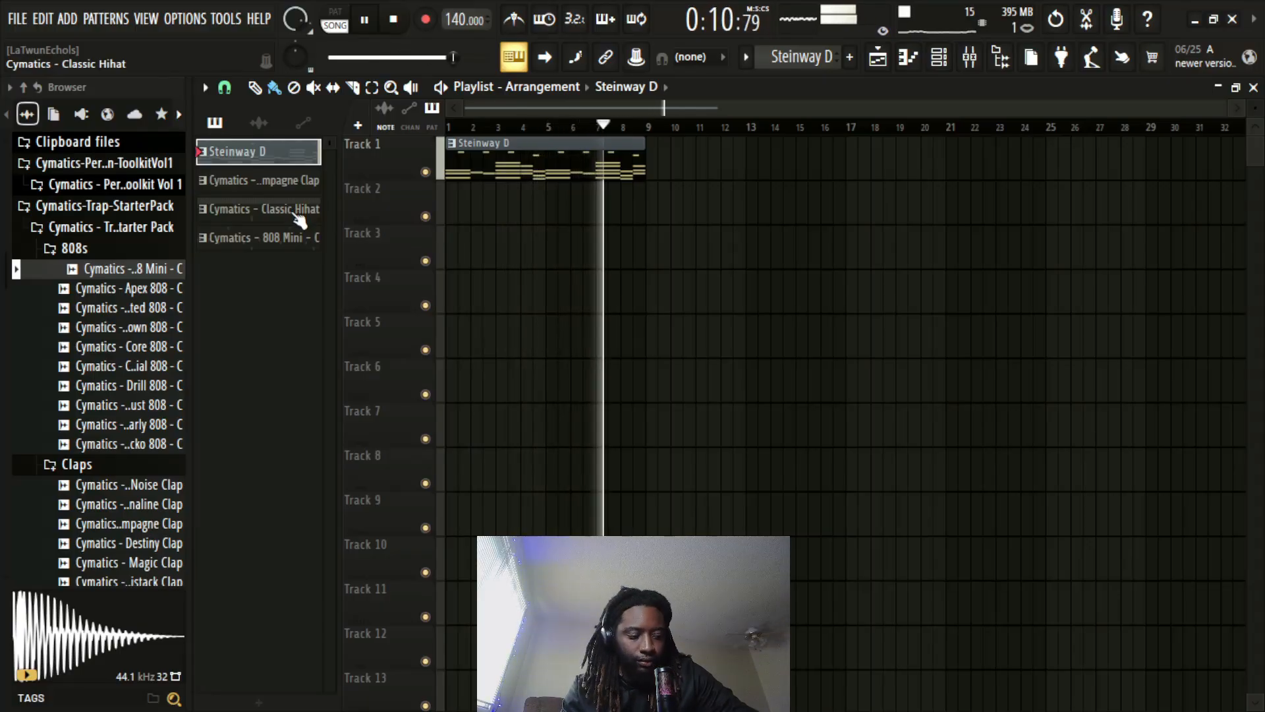
{"action": "left_click", "coordinate": [295, 187]}
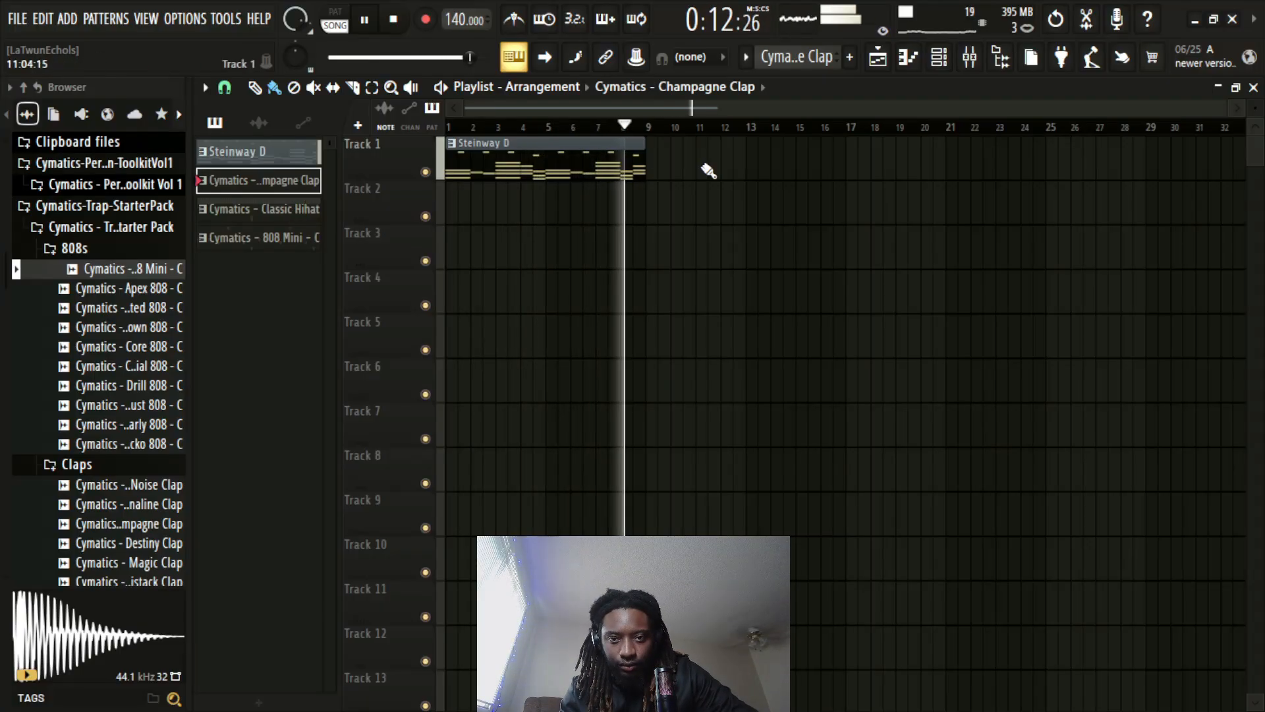
{"action": "left_click", "coordinate": [661, 212]}
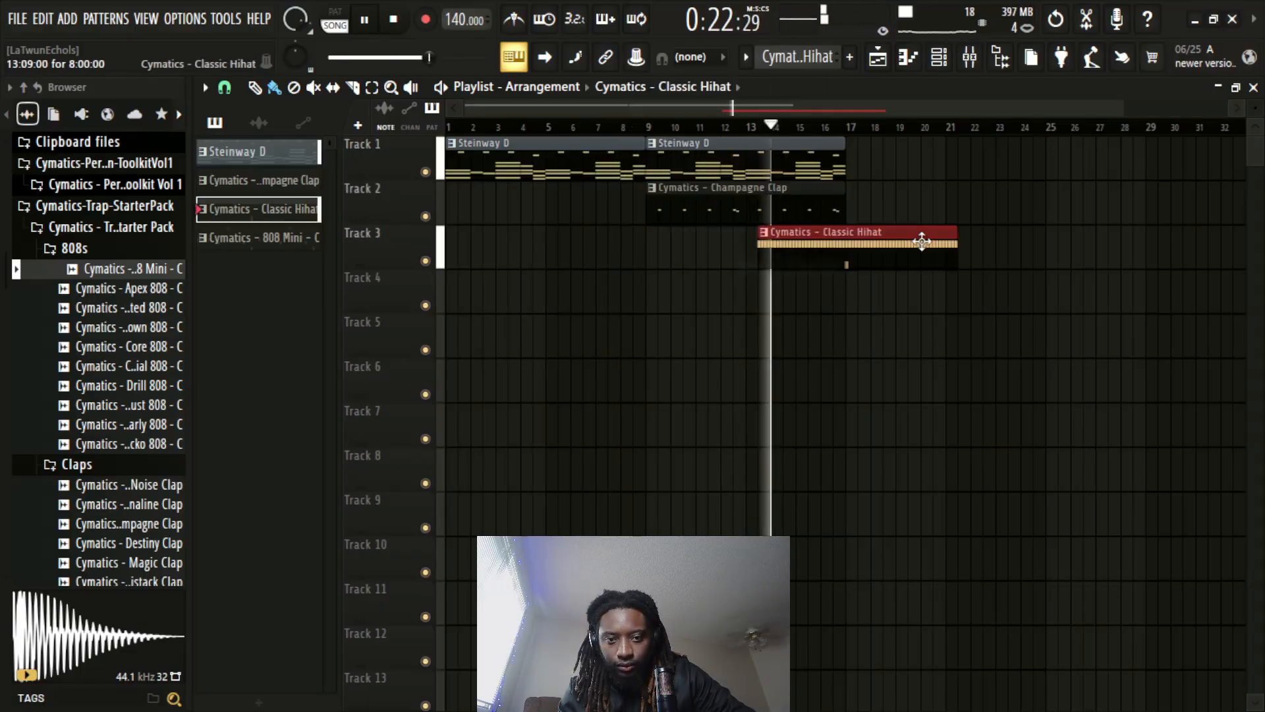
{"action": "left_click_drag", "start_coordinate": [958, 241], "coordinate": [846, 257]}
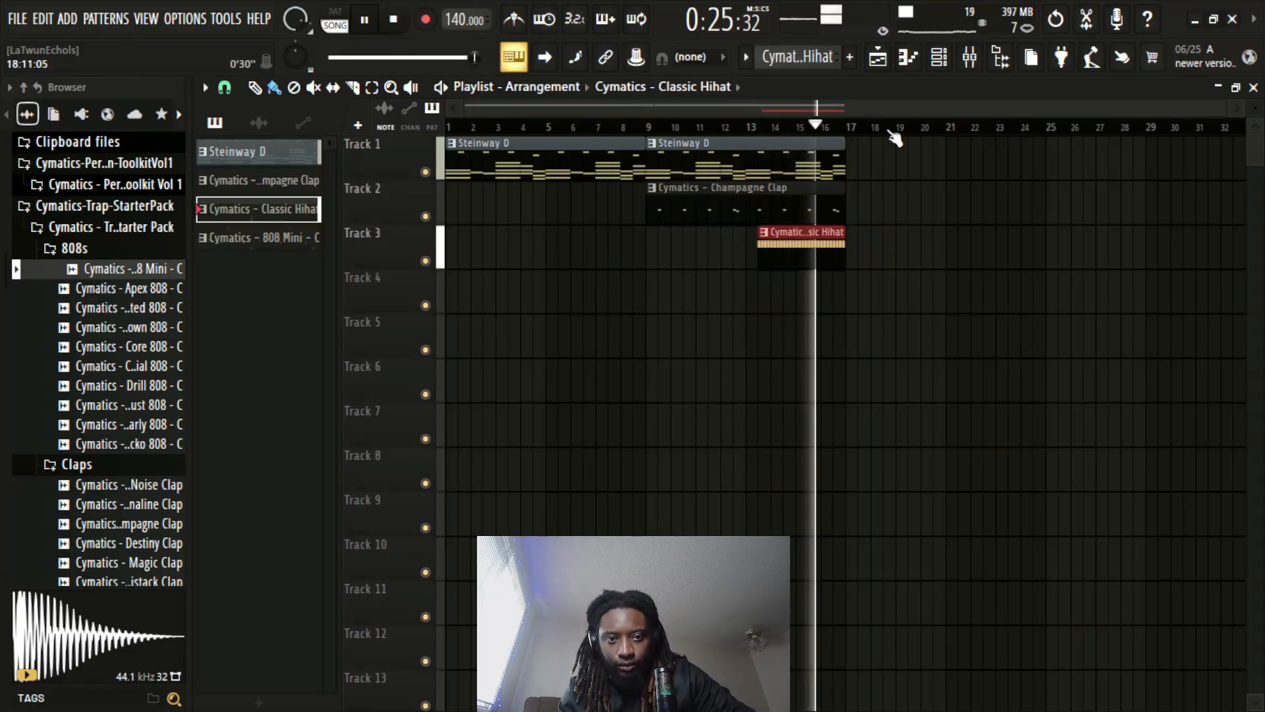
Stop playback and place the 808 Mini pattern on Track 4, starting exactly at bar 17
{"action": "scroll", "coordinate": [895, 132], "scroll_direction": "up", "scroll_amount": 2}
{"action": "scroll", "coordinate": [895, 135], "scroll_direction": "up", "scroll_amount": 3}
{"action": "key", "text": "space"}
{"action": "left_click", "coordinate": [290, 238]}
{"action": "left_click", "coordinate": [816, 304]}
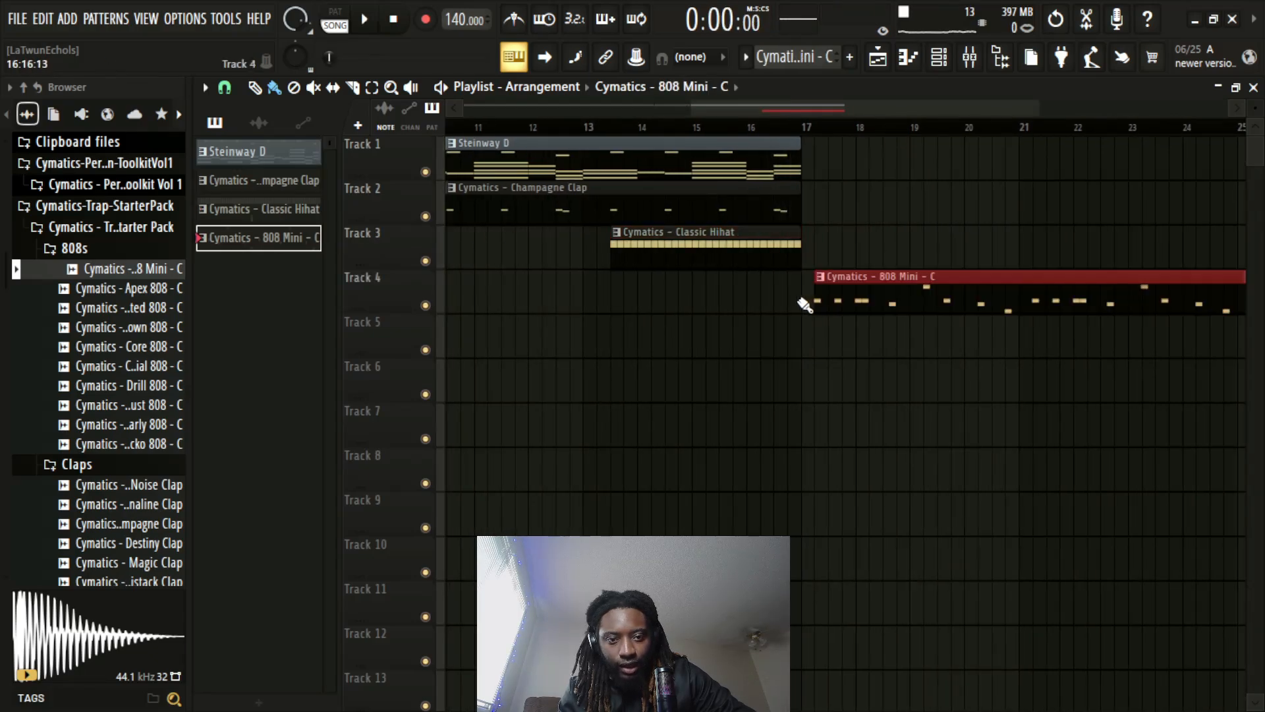
{"action": "left_click_drag", "start_coordinate": [883, 279], "coordinate": [869, 279]}
Add Classic Hihat, Champagne Clap and Steinway D clips at bar 17 and extend the earlier hi-hat clip's start back to bar 13
{"action": "left_click", "coordinate": [720, 240]}
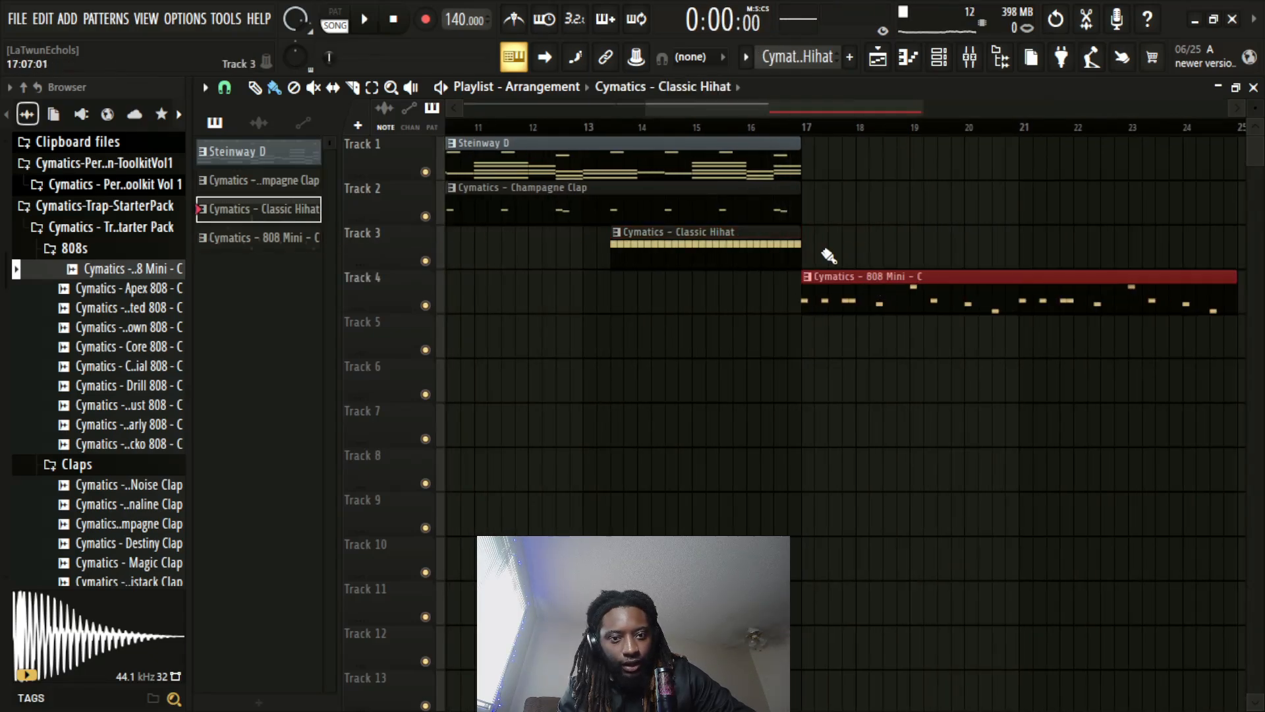
{"action": "left_click", "coordinate": [816, 242]}
{"action": "left_click_drag", "start_coordinate": [817, 242], "coordinate": [804, 241]}
{"action": "left_click", "coordinate": [307, 181]}
{"action": "left_click", "coordinate": [815, 213]}
{"action": "left_click", "coordinate": [318, 154]}
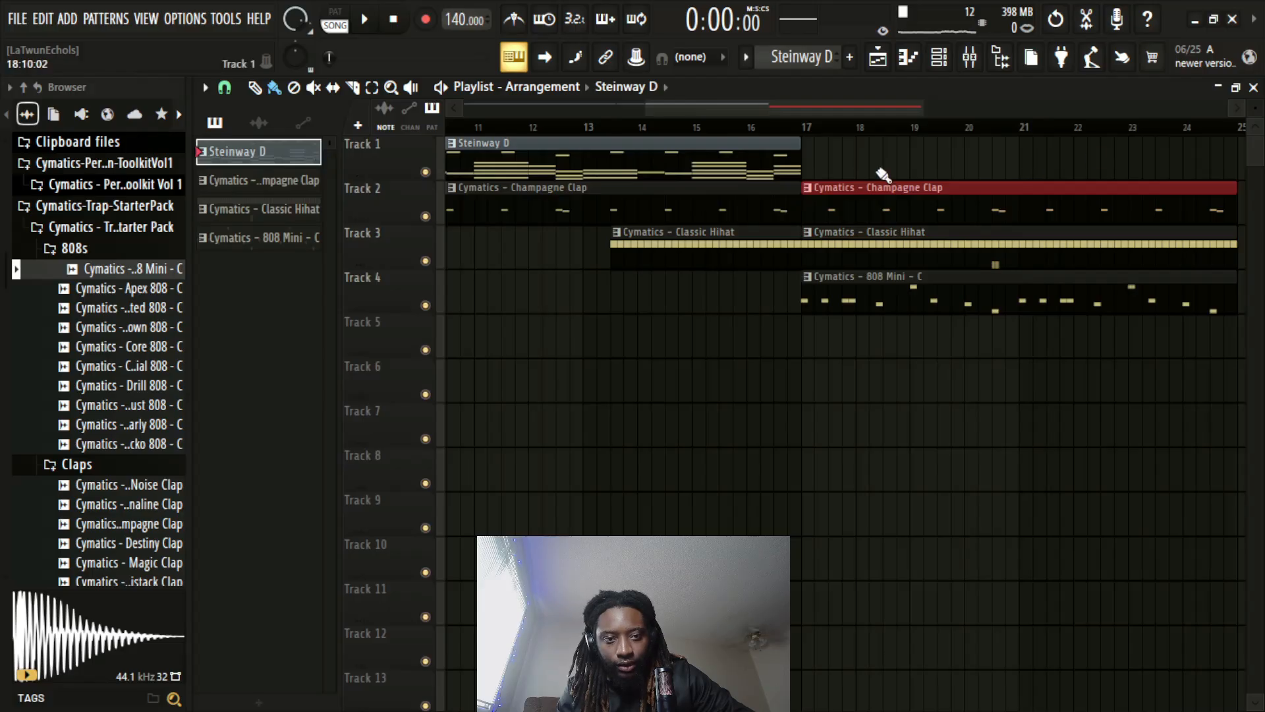
{"action": "left_click", "coordinate": [820, 162]}
{"action": "scroll", "coordinate": [867, 140], "scroll_direction": "down", "scroll_amount": 3}
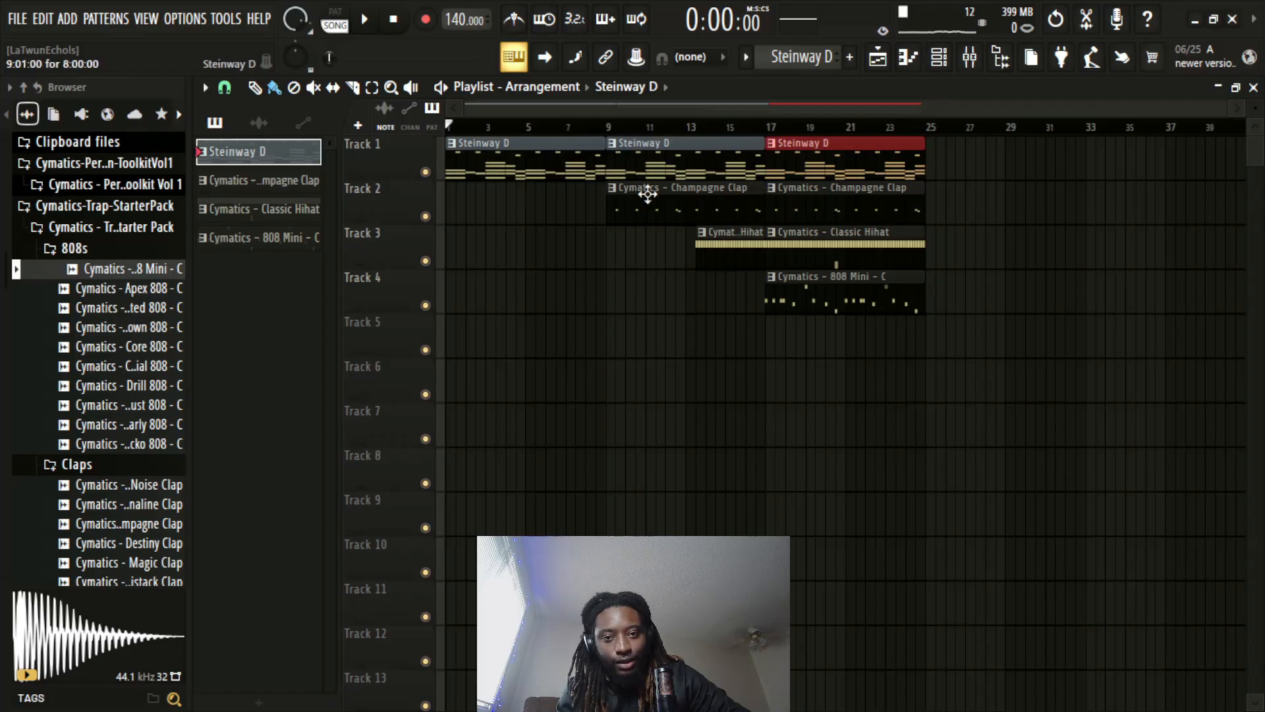
{"action": "left_click_drag", "start_coordinate": [713, 257], "coordinate": [703, 257]}
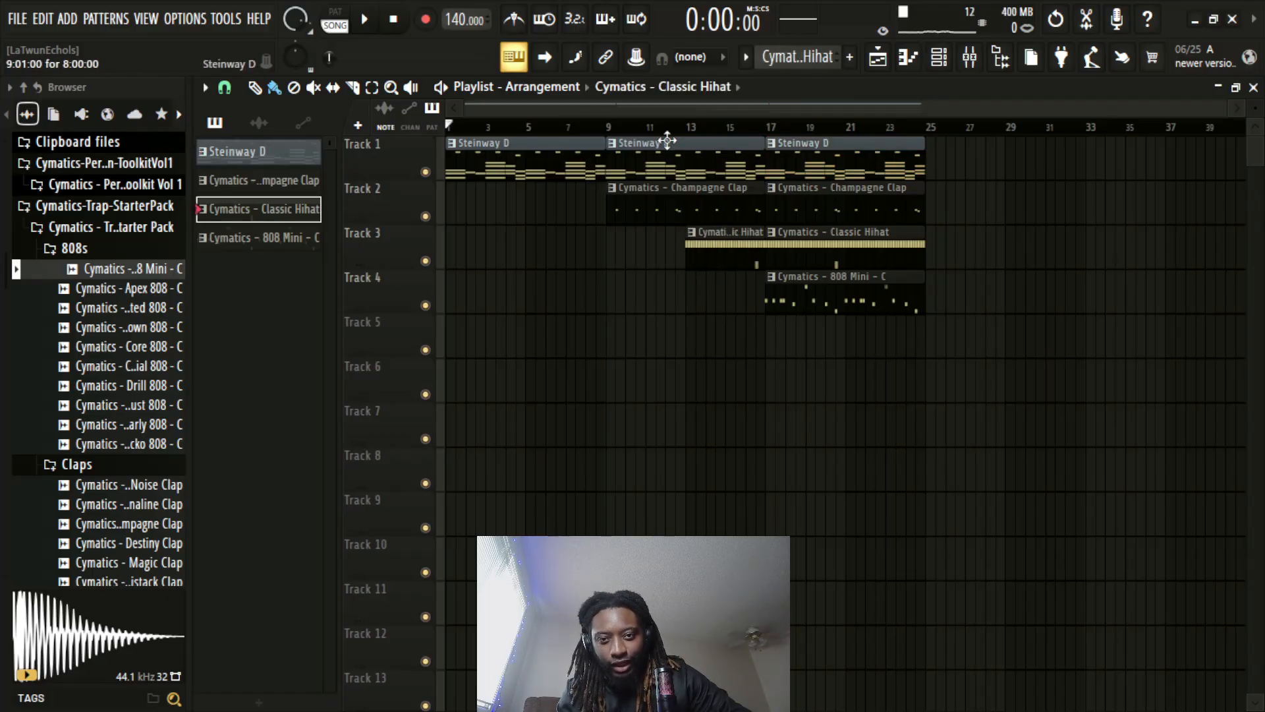
Slice the clips on Tracks 1 to 3 at the last beat of bar 16 and delete the pieces before bar 17
{"action": "scroll", "coordinate": [700, 132], "scroll_direction": "up", "scroll_amount": 5}
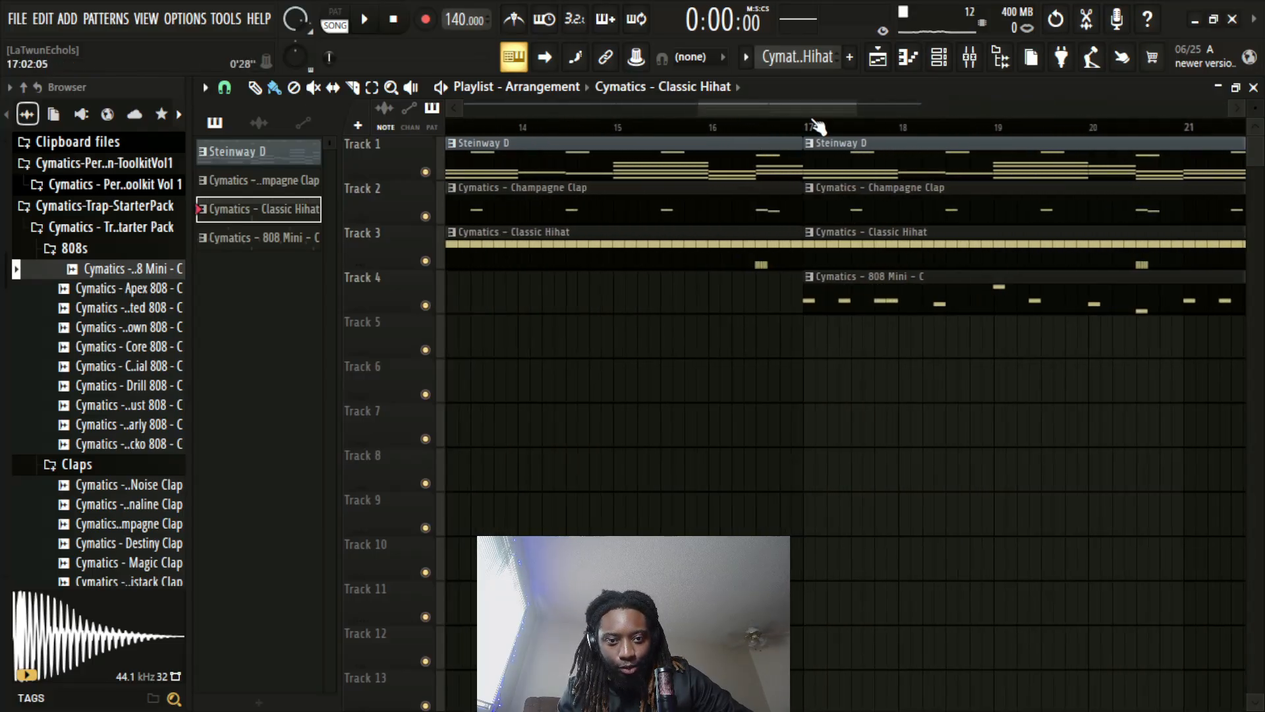
{"action": "scroll", "coordinate": [820, 128], "scroll_direction": "up", "scroll_amount": 2}
{"action": "left_click", "coordinate": [353, 87]}
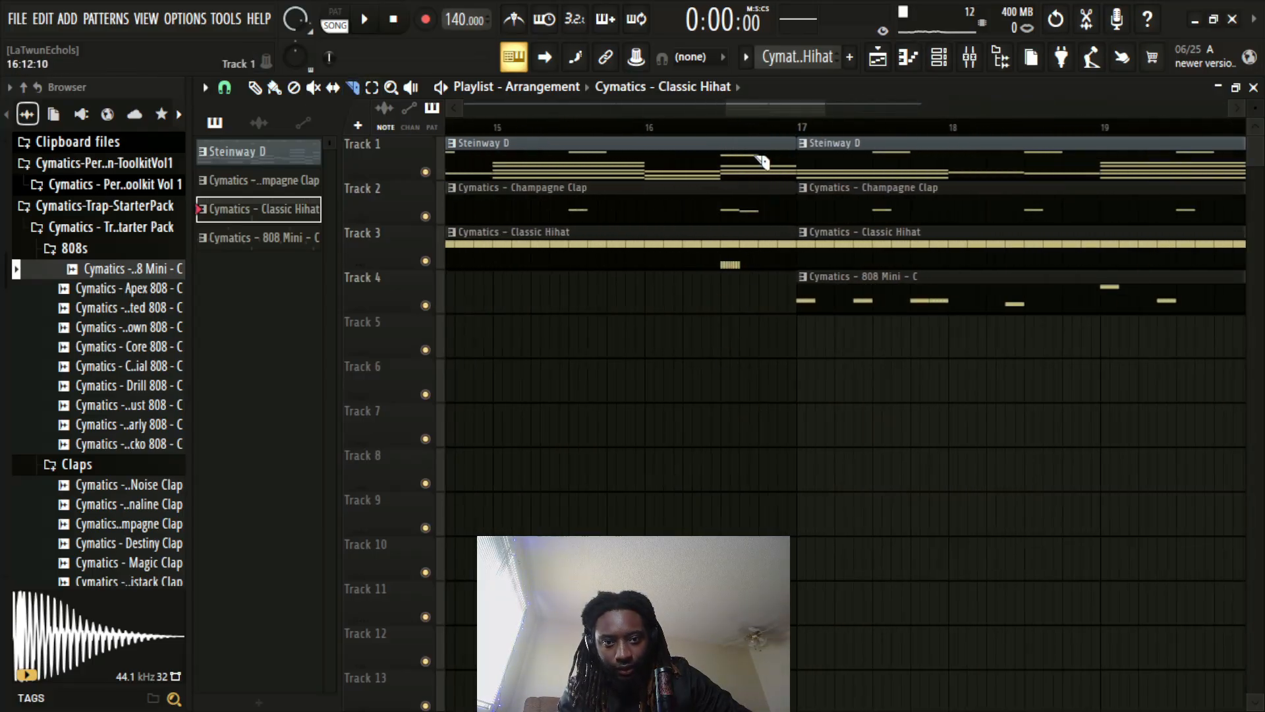
{"action": "left_click_drag", "start_coordinate": [762, 304], "coordinate": [762, 307]}
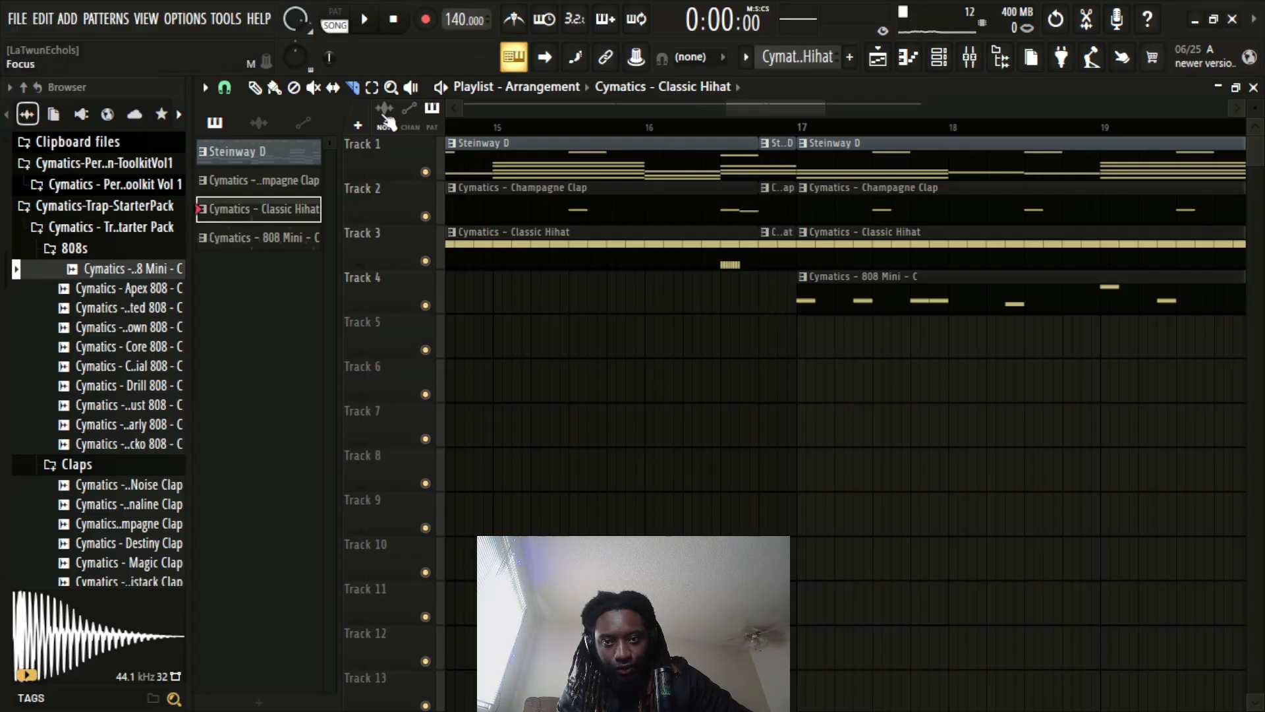
{"action": "right_click", "coordinate": [778, 250]}
{"action": "right_click", "coordinate": [778, 198]}
{"action": "right_click", "coordinate": [777, 151]}
Play back the transition from bar 16 into the section at bar 17
{"action": "scroll", "coordinate": [668, 133], "scroll_direction": "down", "scroll_amount": 2}
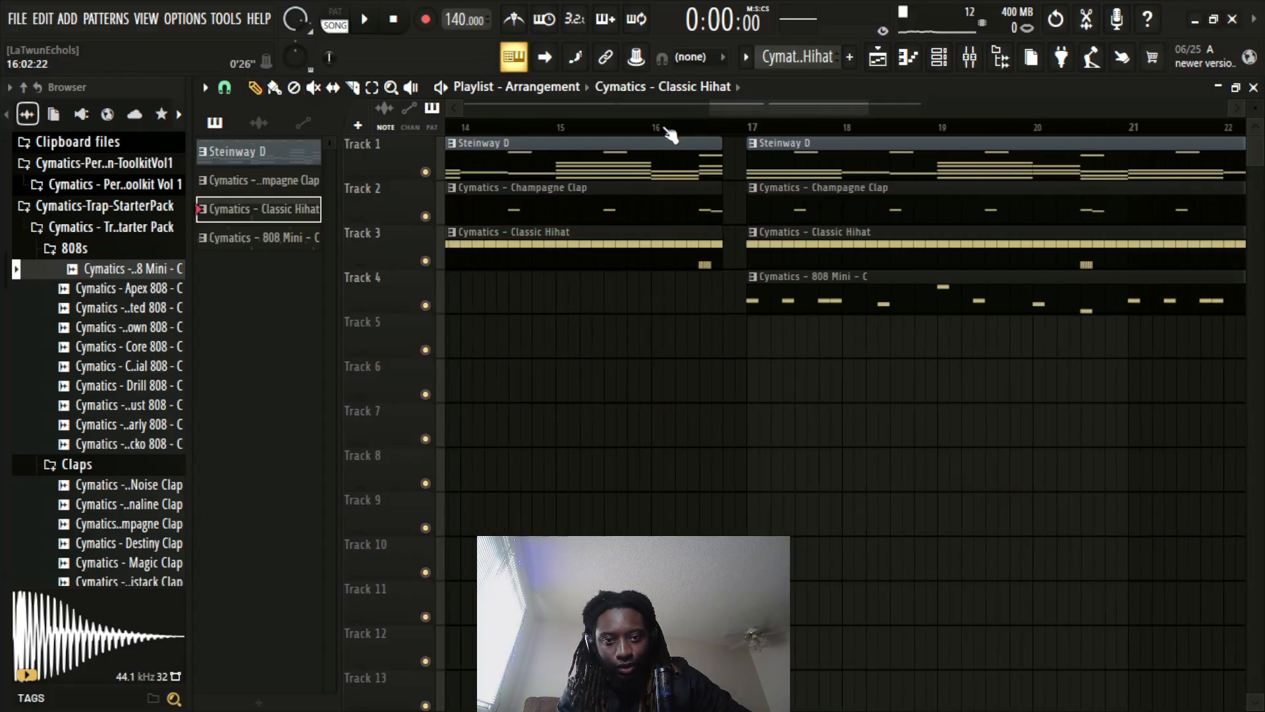
{"action": "left_click", "coordinate": [659, 132]}
{"action": "key", "text": "space"}
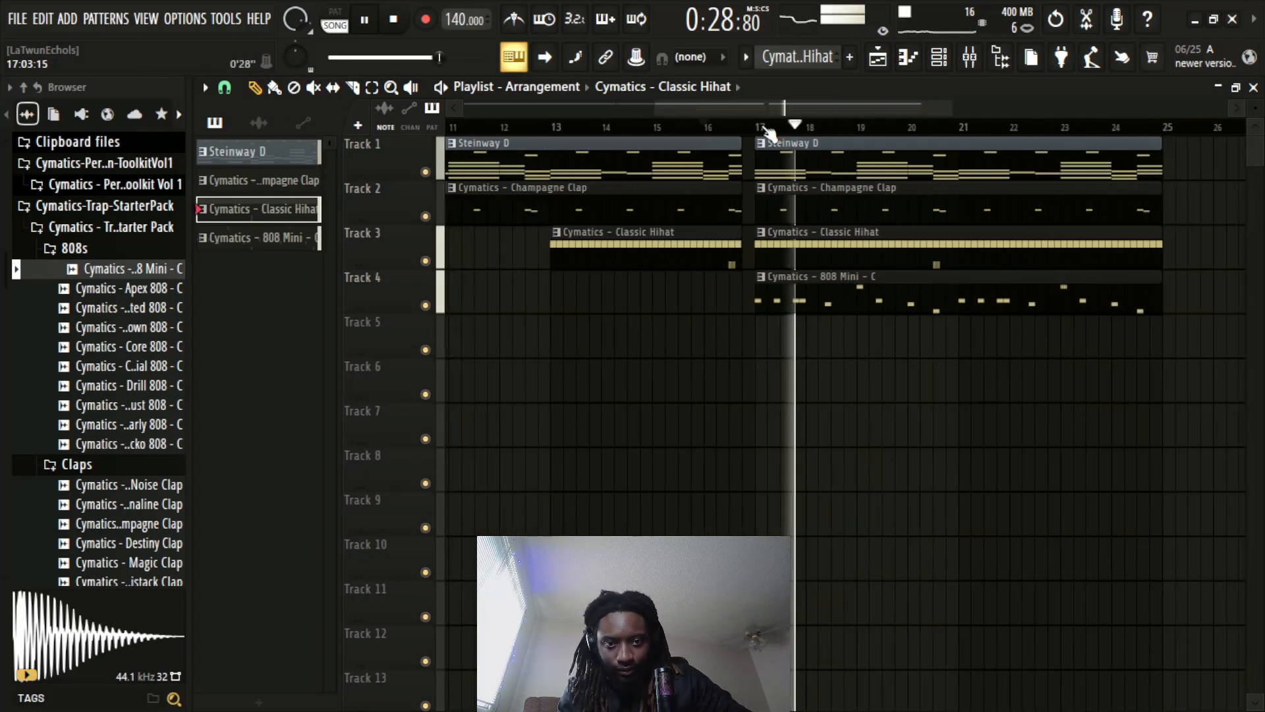
{"action": "scroll", "coordinate": [770, 132], "scroll_direction": "down", "scroll_amount": 4}
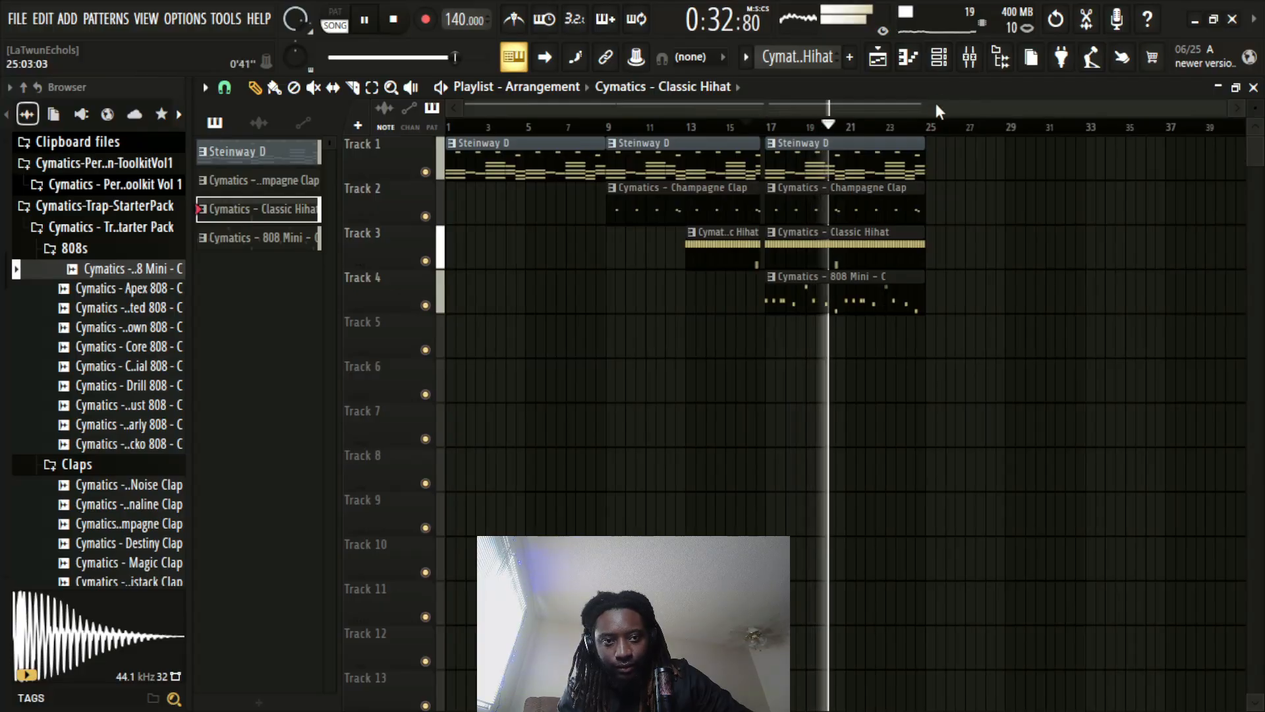
{"action": "key", "text": "space"}
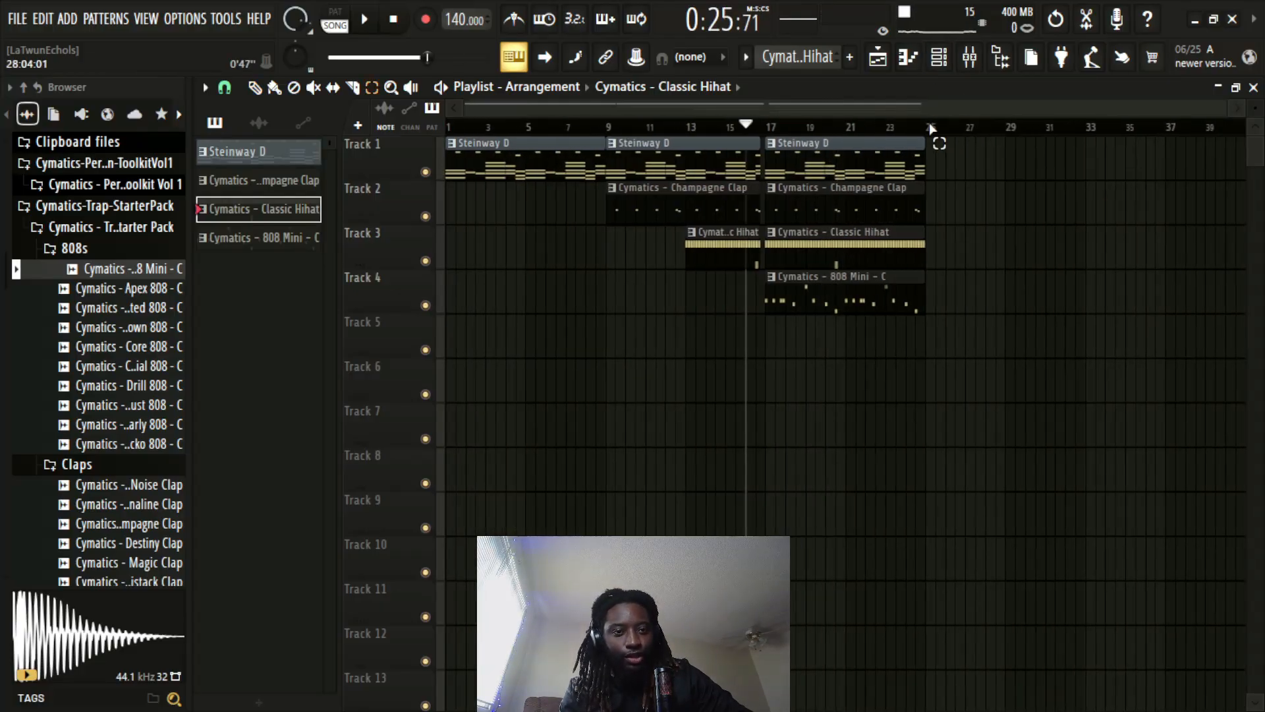
Duplicate the four clips of the bar 17 section to bar 25 and delete the copied Champagne Clap clip
{"action": "left_click_drag", "start_coordinate": [873, 354], "coordinate": [830, 151]}
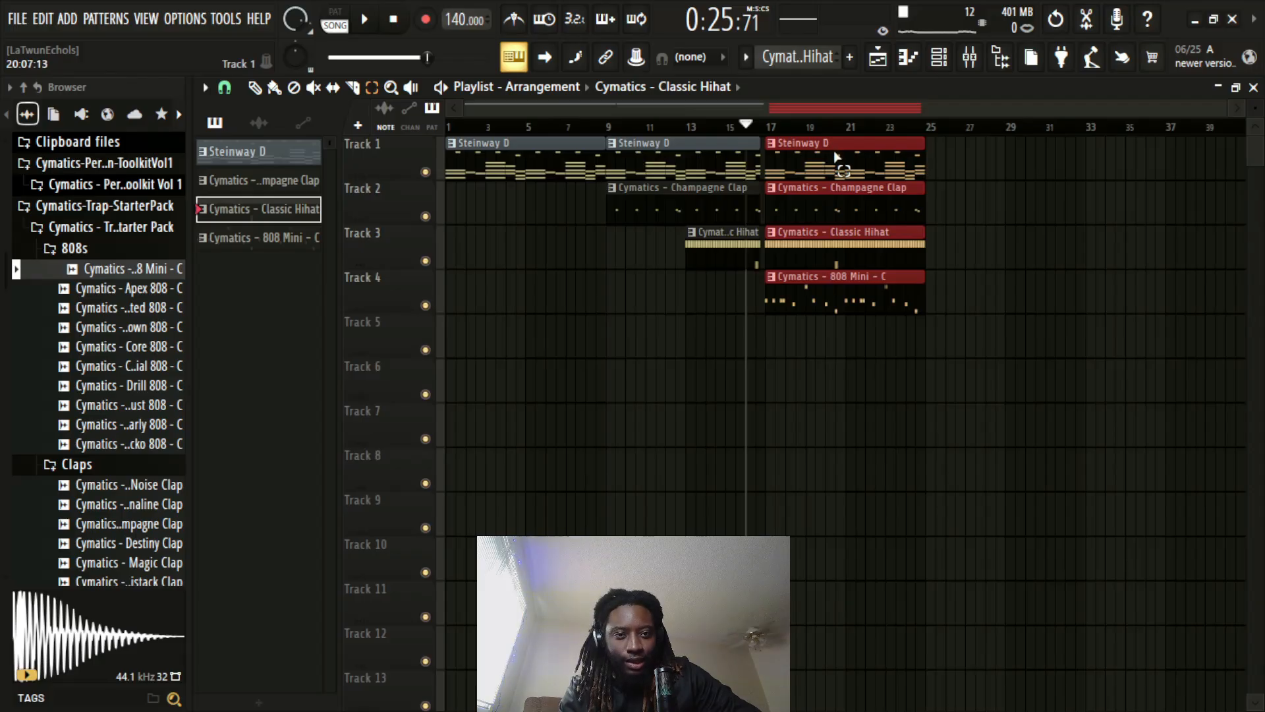
{"action": "key", "text": "ctrl+b"}
{"action": "scroll", "coordinate": [935, 131], "scroll_direction": "down", "scroll_amount": 2}
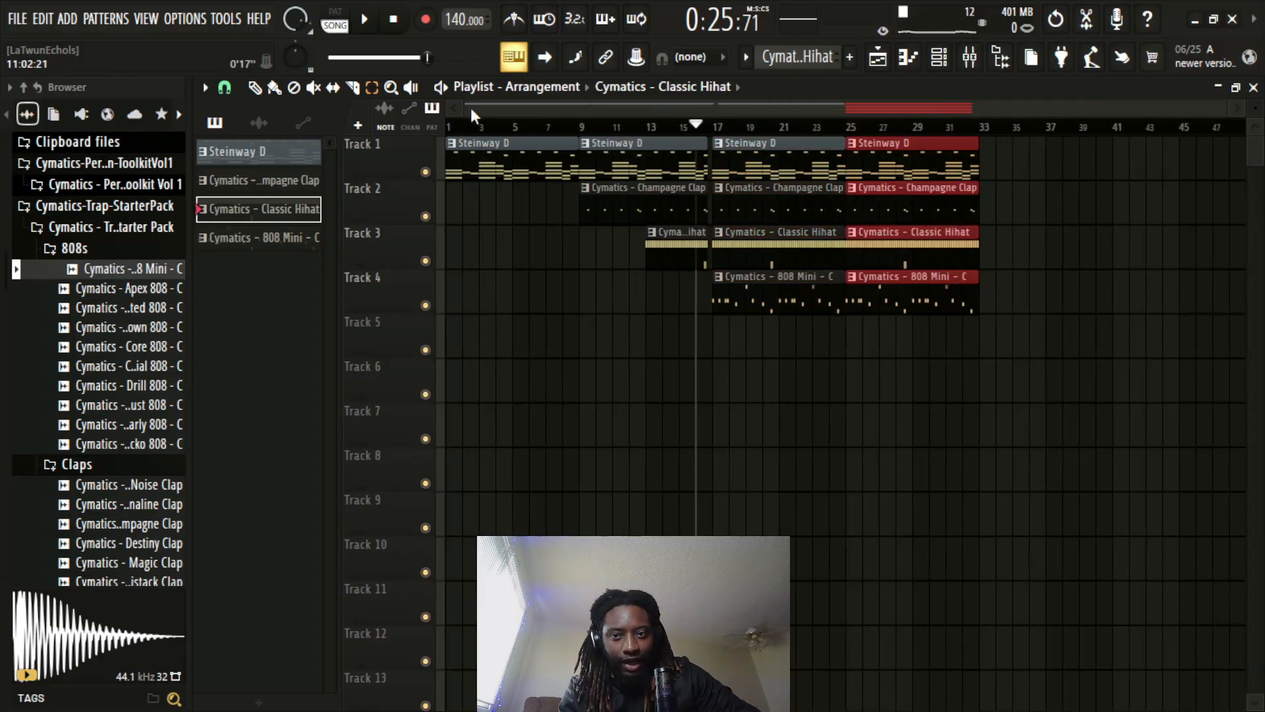
{"action": "left_click", "coordinate": [255, 87]}
{"action": "left_click", "coordinate": [847, 126]}
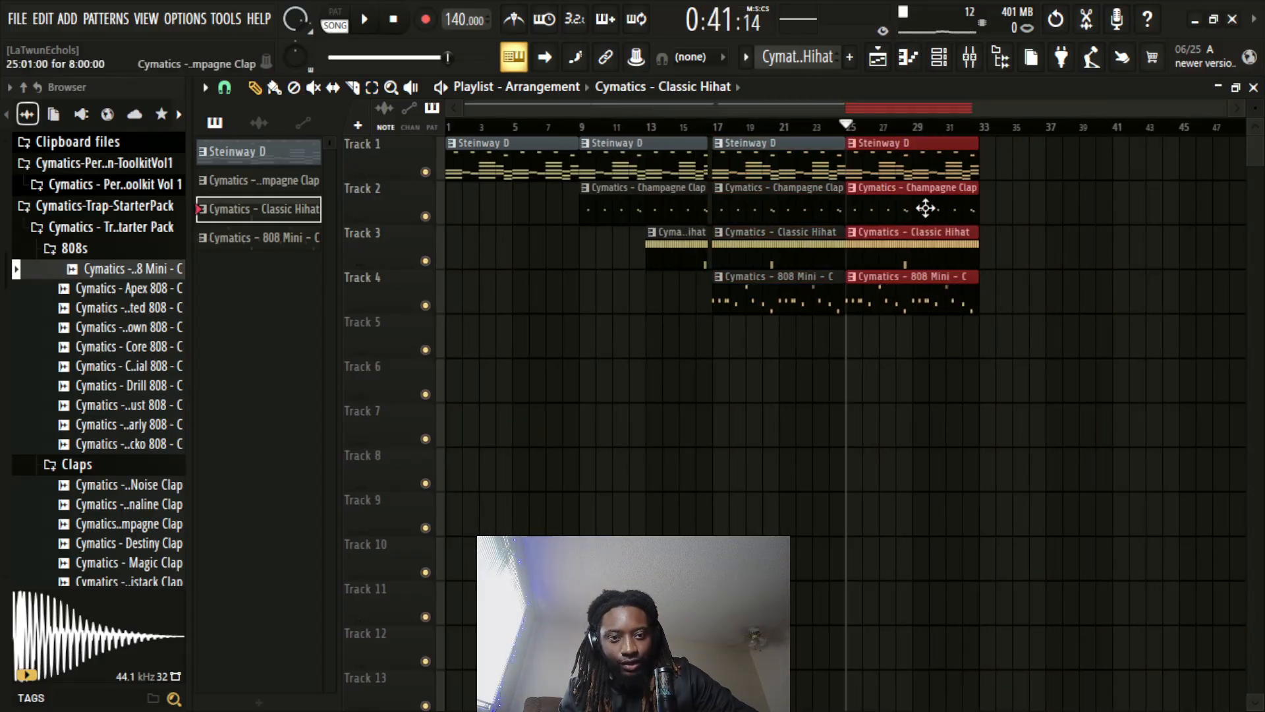
{"action": "right_click", "coordinate": [926, 209]}
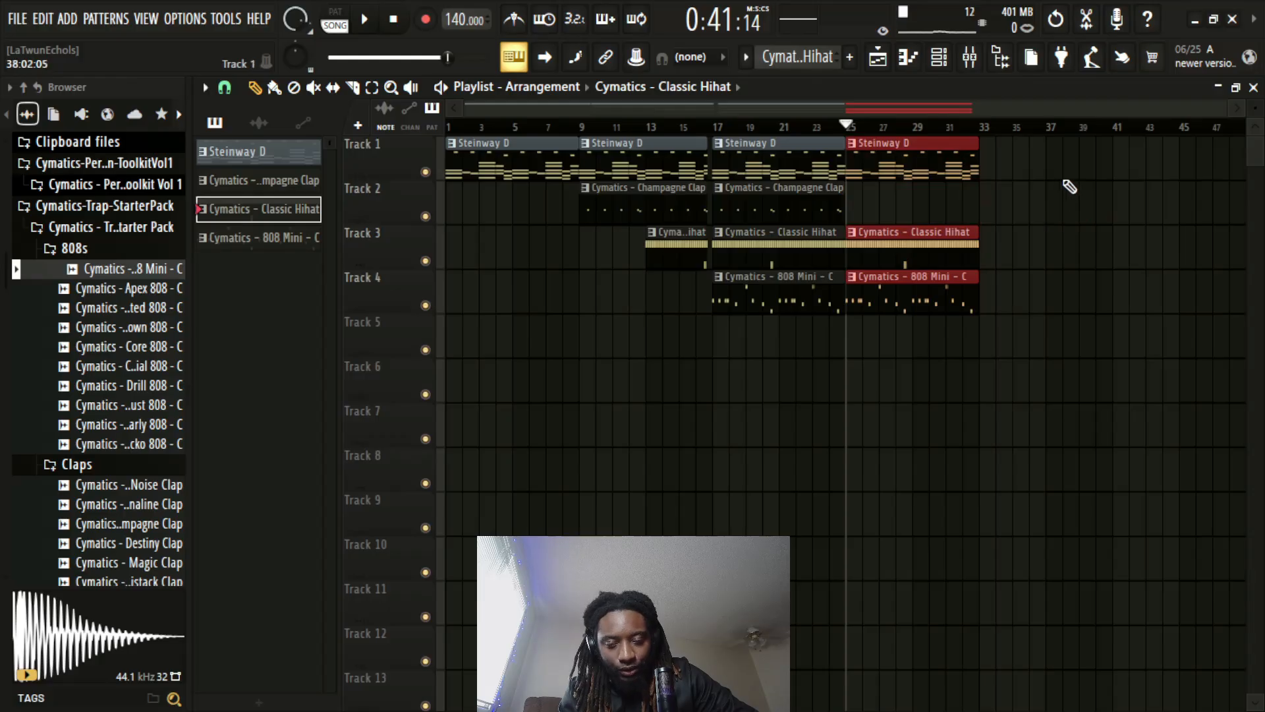
Add another Steinway D clip on Track 1, starting at bar 33
{"action": "left_click", "coordinate": [264, 153]}
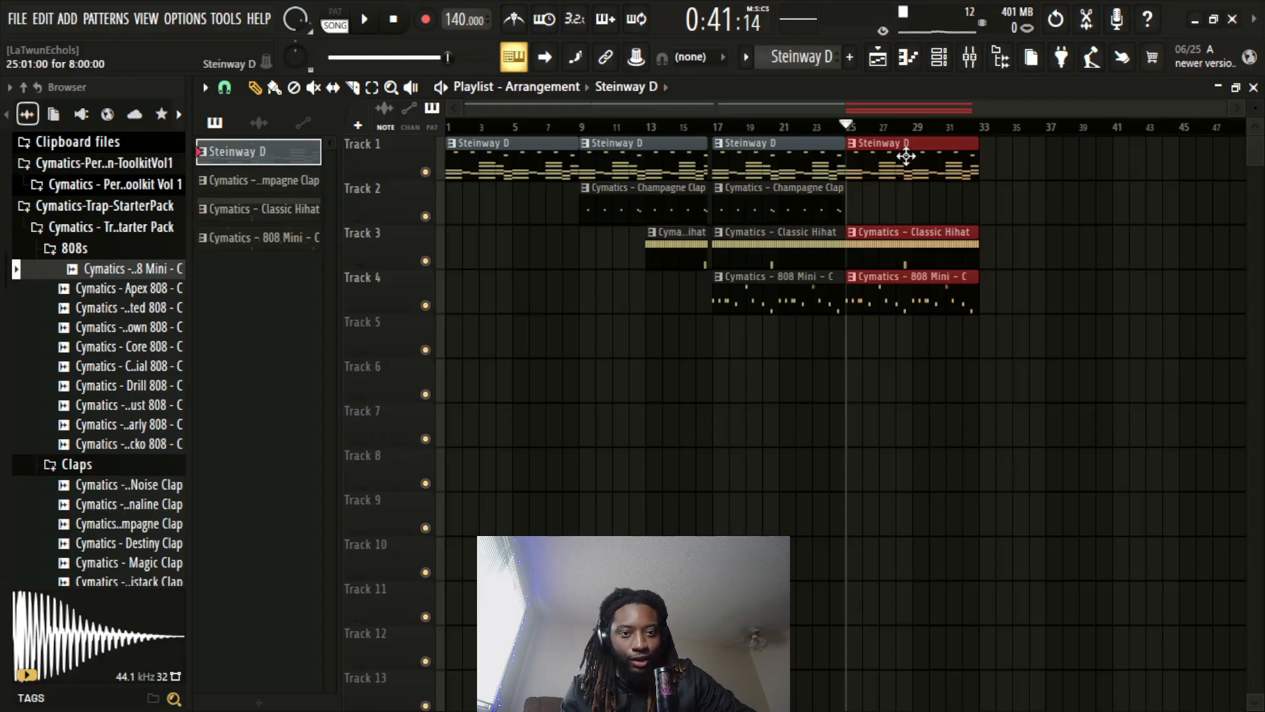
{"action": "left_click", "coordinate": [1001, 171]}
{"action": "left_click_drag", "start_coordinate": [1067, 164], "coordinate": [1052, 164]}
Make the Steinway D clip at bar 33 unique and open its melody notes in the piano roll
{"action": "left_click_drag", "start_coordinate": [875, 109], "coordinate": [961, 115]}
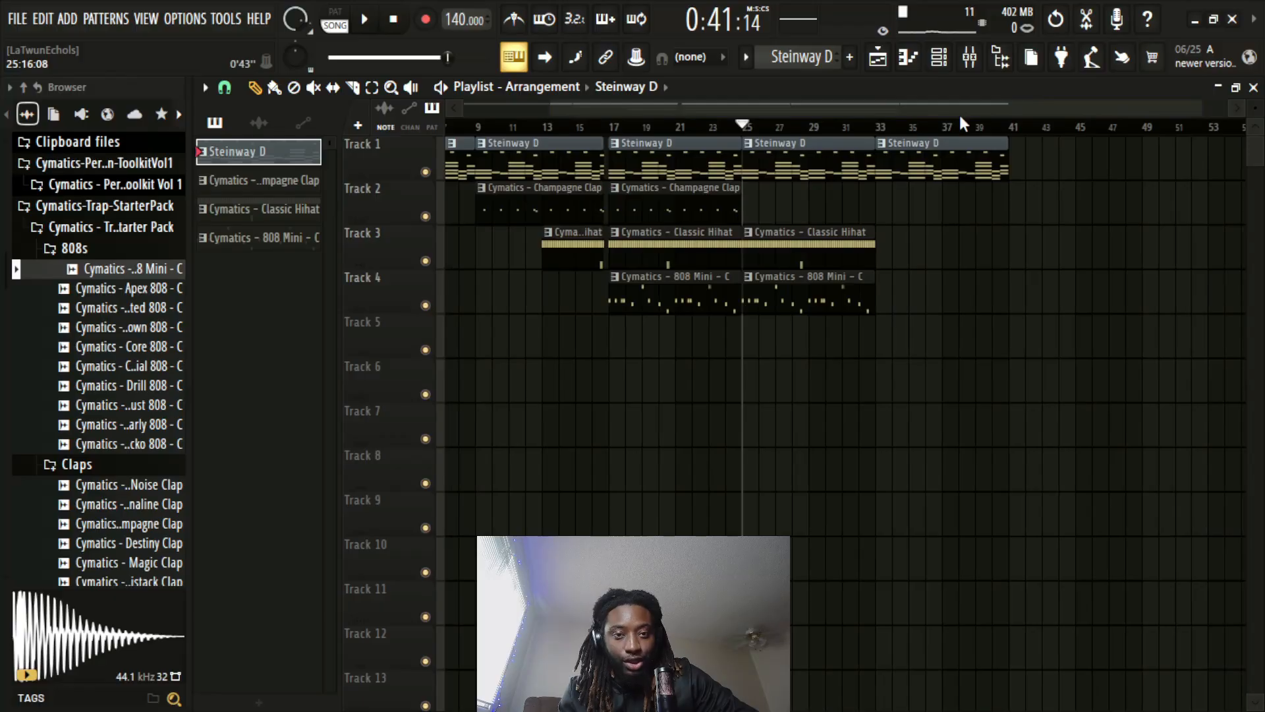
{"action": "right_click", "coordinate": [884, 155]}
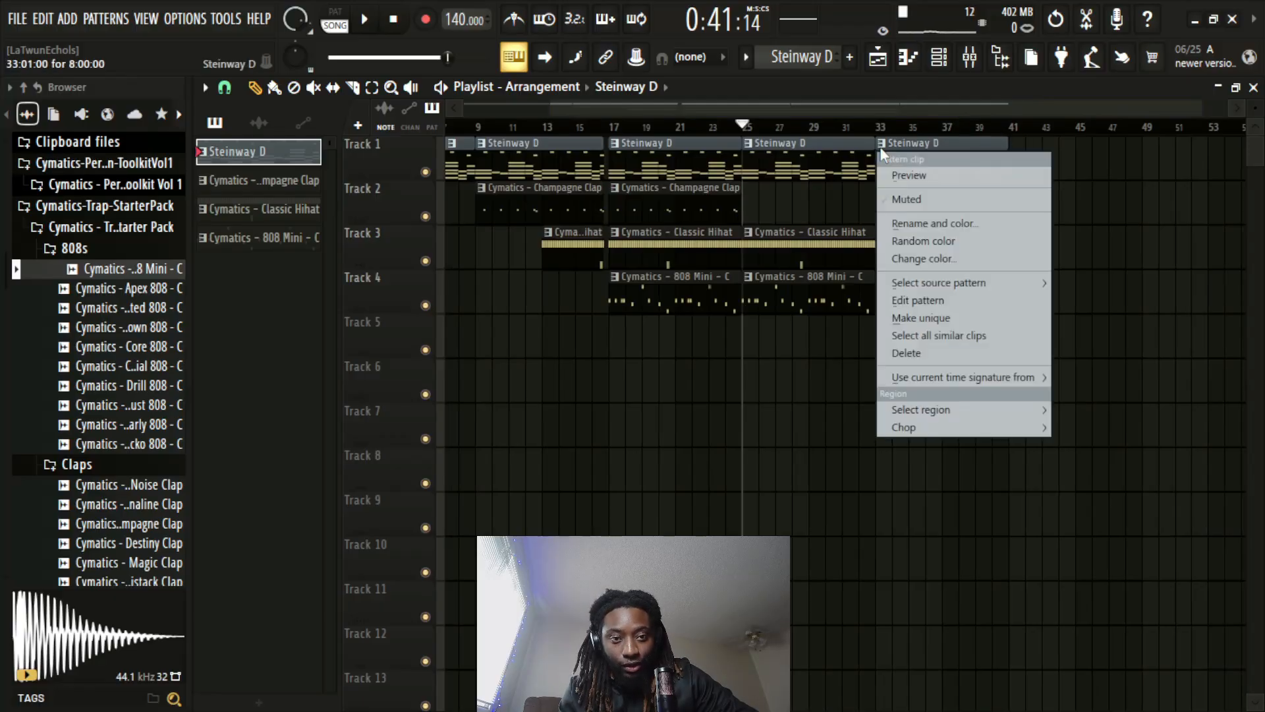
{"action": "left_click", "coordinate": [921, 317]}
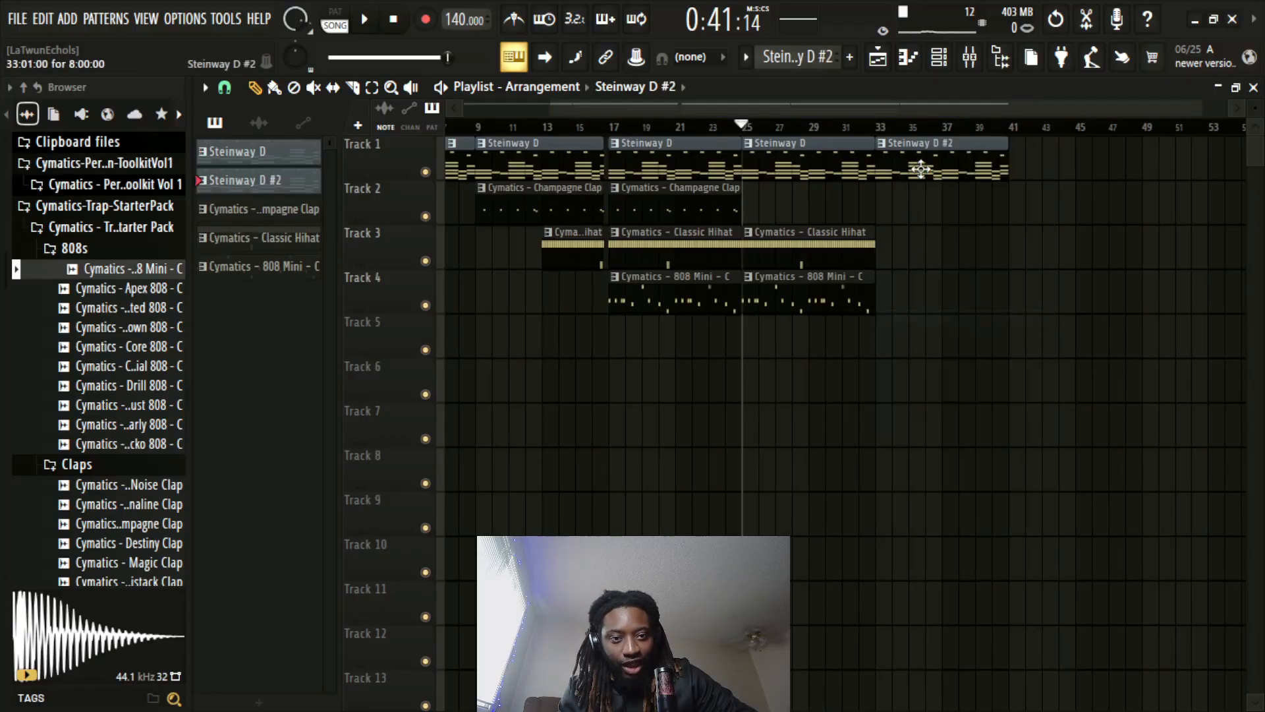
{"action": "double_click", "coordinate": [922, 168]}
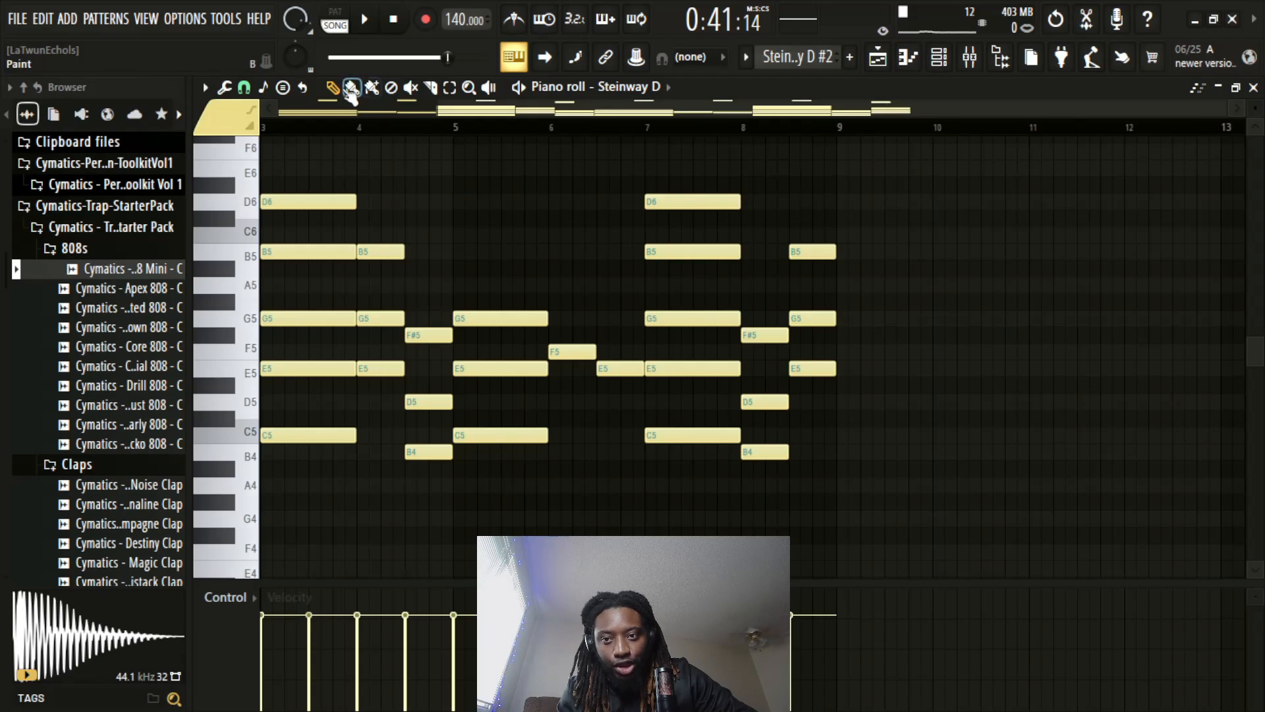
{"action": "scroll", "coordinate": [441, 187], "scroll_direction": "up", "scroll_amount": 3}
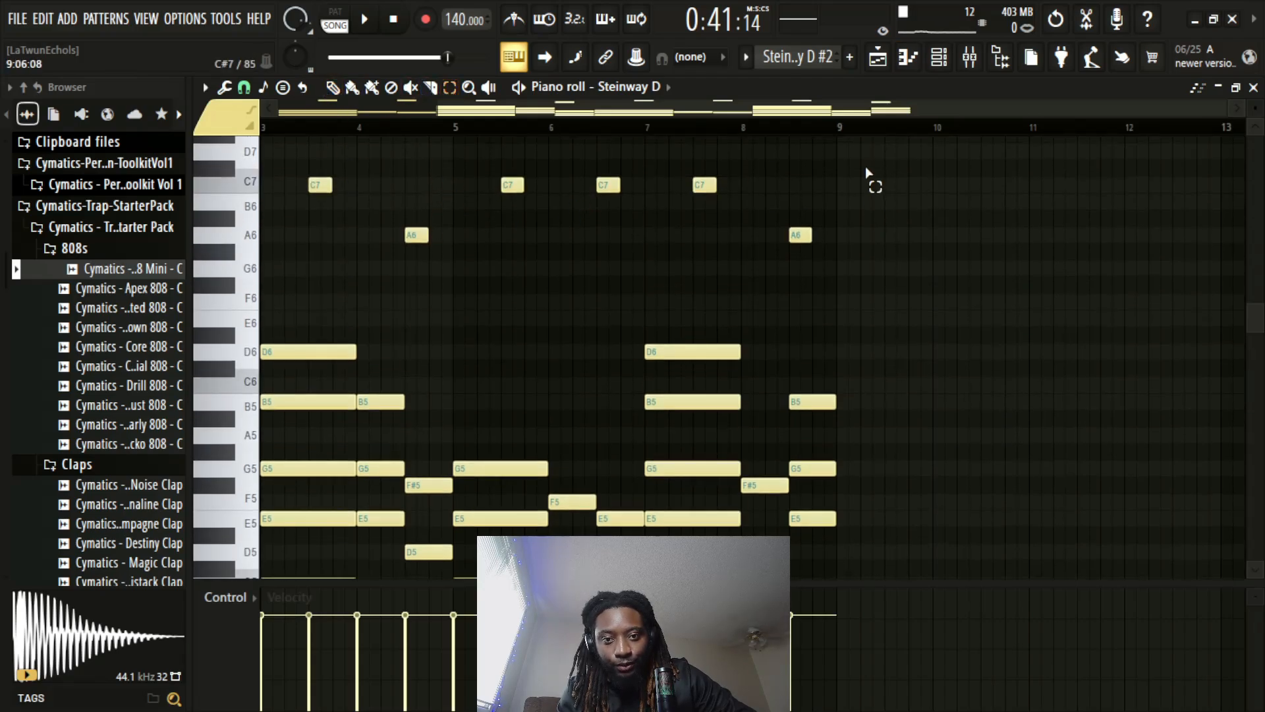
Slice the stacked chord at bar 3 of the Steinway D melody a quarter bar after its start
{"action": "scroll", "coordinate": [507, 261], "scroll_direction": "down", "scroll_amount": 3}
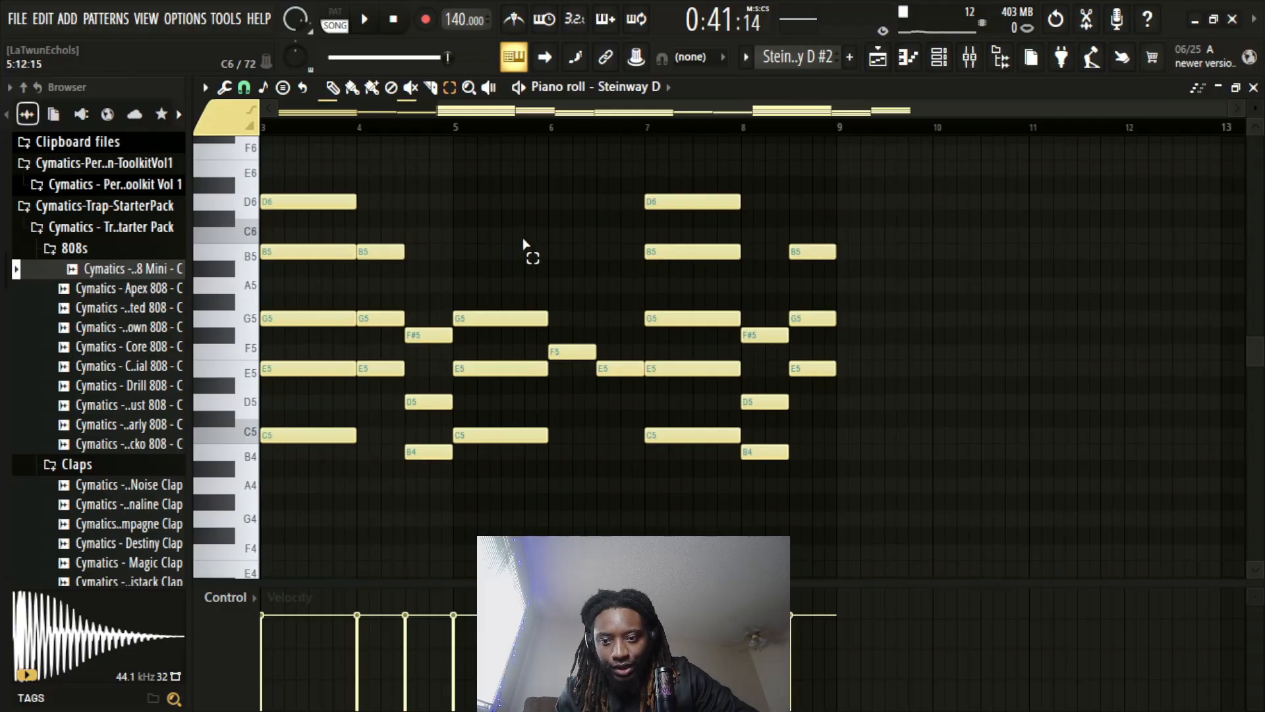
{"action": "scroll", "coordinate": [507, 245], "scroll_direction": "up", "scroll_amount": 2}
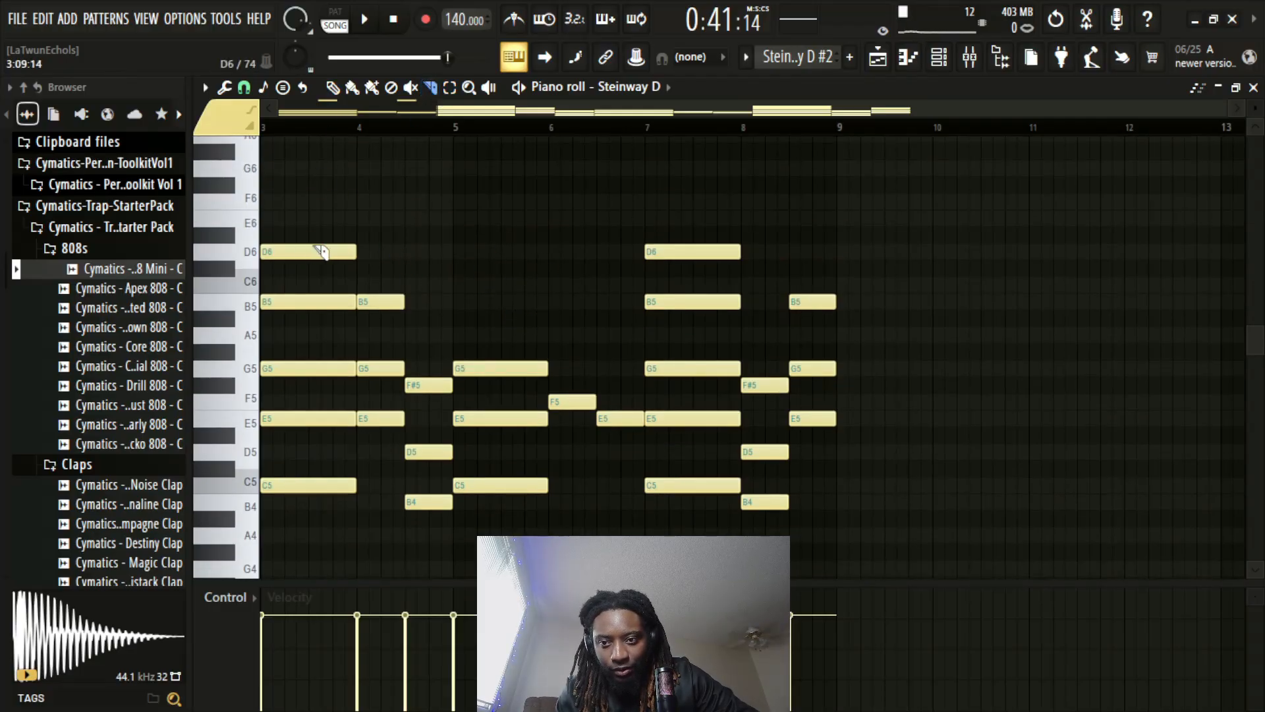
{"action": "left_click_drag", "start_coordinate": [315, 335], "coordinate": [309, 524]}
Return to the playlist and play back the Steinway D #2 section from bar 33
{"action": "key", "text": "space"}
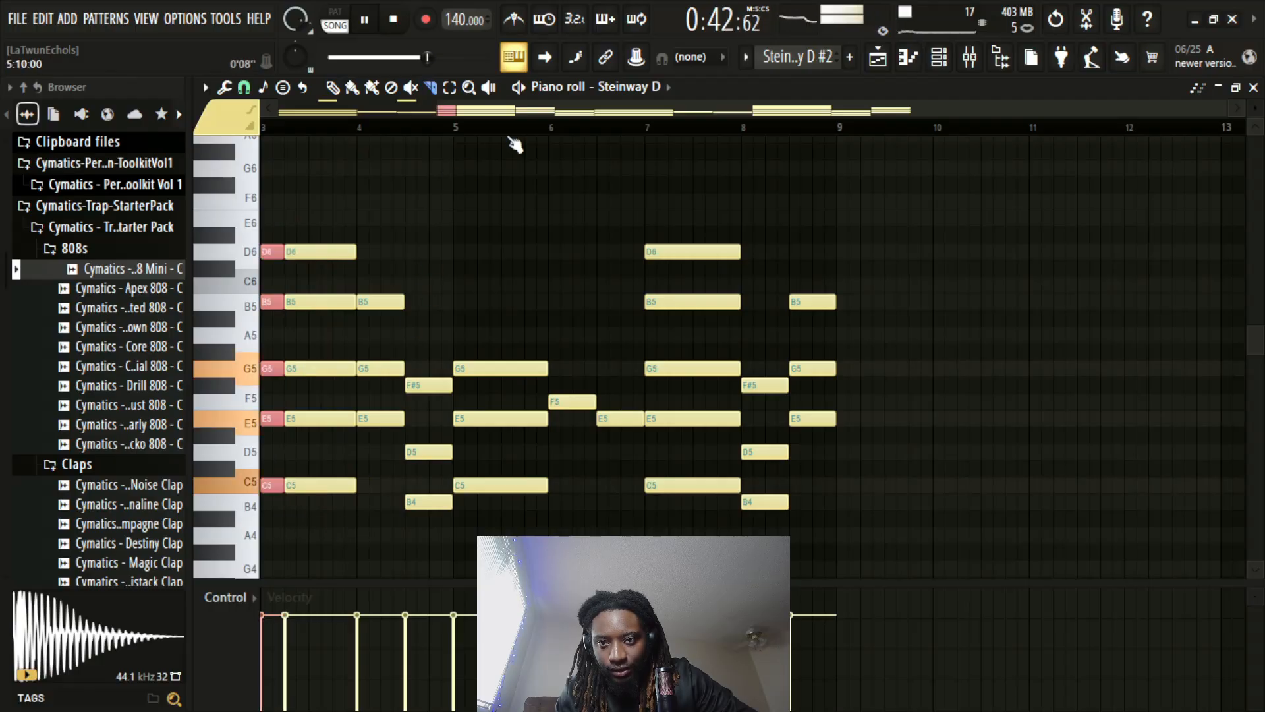
{"action": "left_click", "coordinate": [1252, 88]}
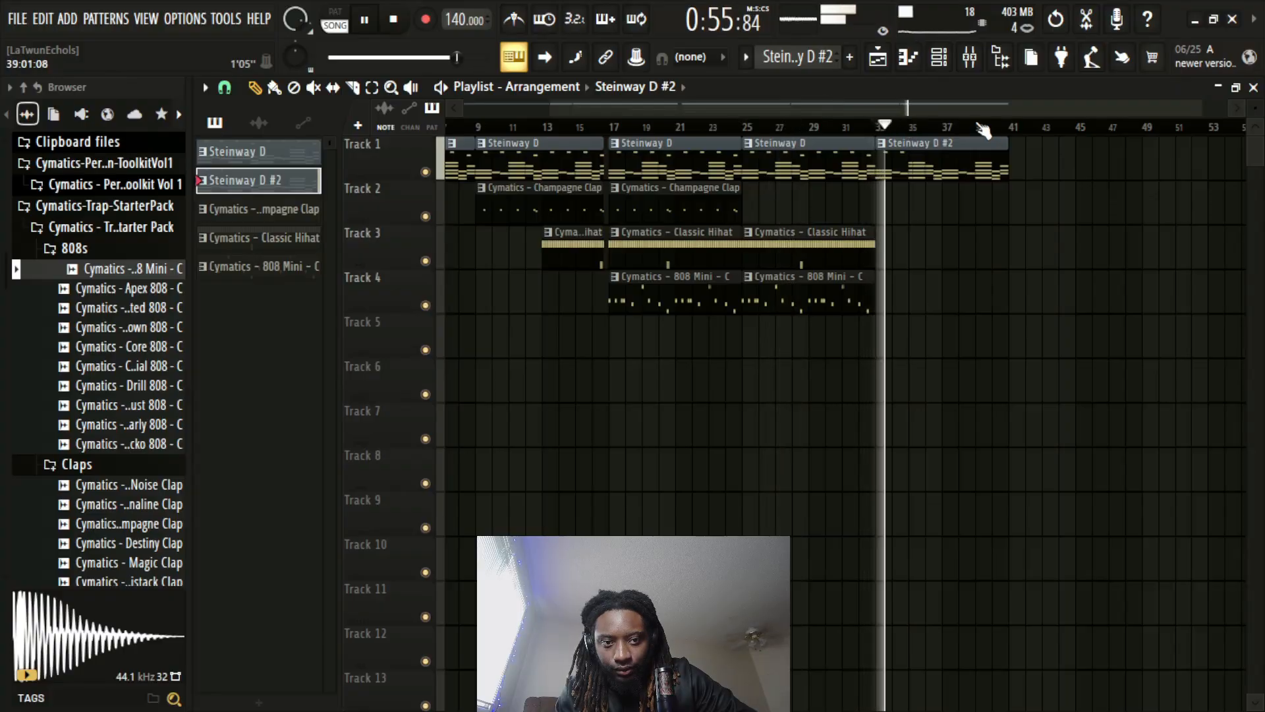
{"action": "scroll", "coordinate": [984, 130], "scroll_direction": "up", "scroll_amount": 3}
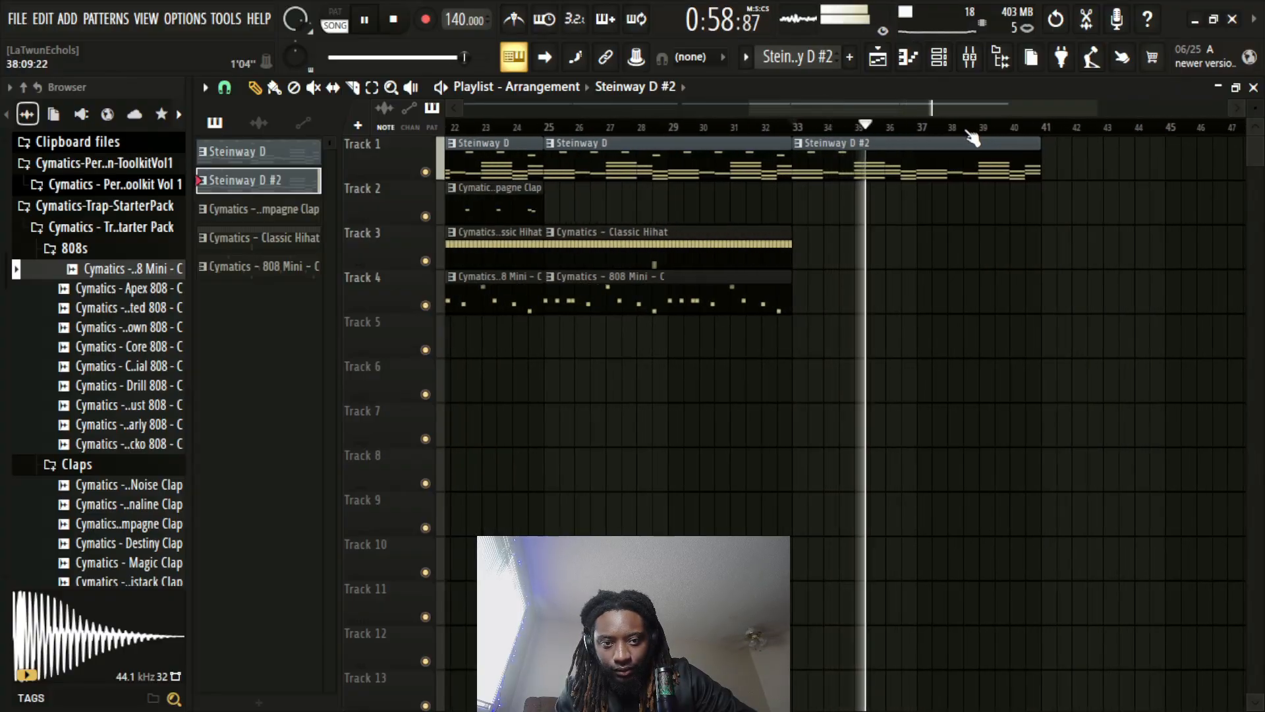
{"action": "key", "text": "space"}
Arpeggiate the Steinway D #2 notes with the 1 2 3 pattern and Chord sync, adjusting the time multiplier during playback
{"action": "double_click", "coordinate": [874, 154]}
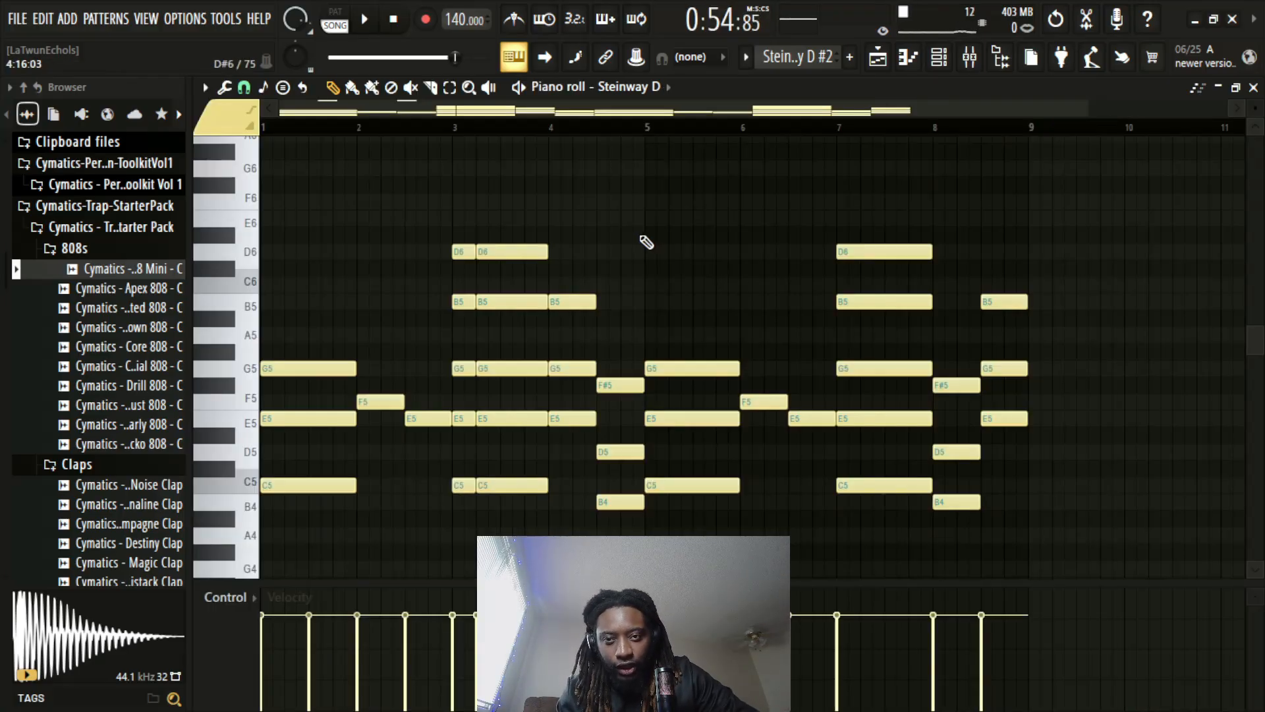
{"action": "key", "text": "alt+a"}
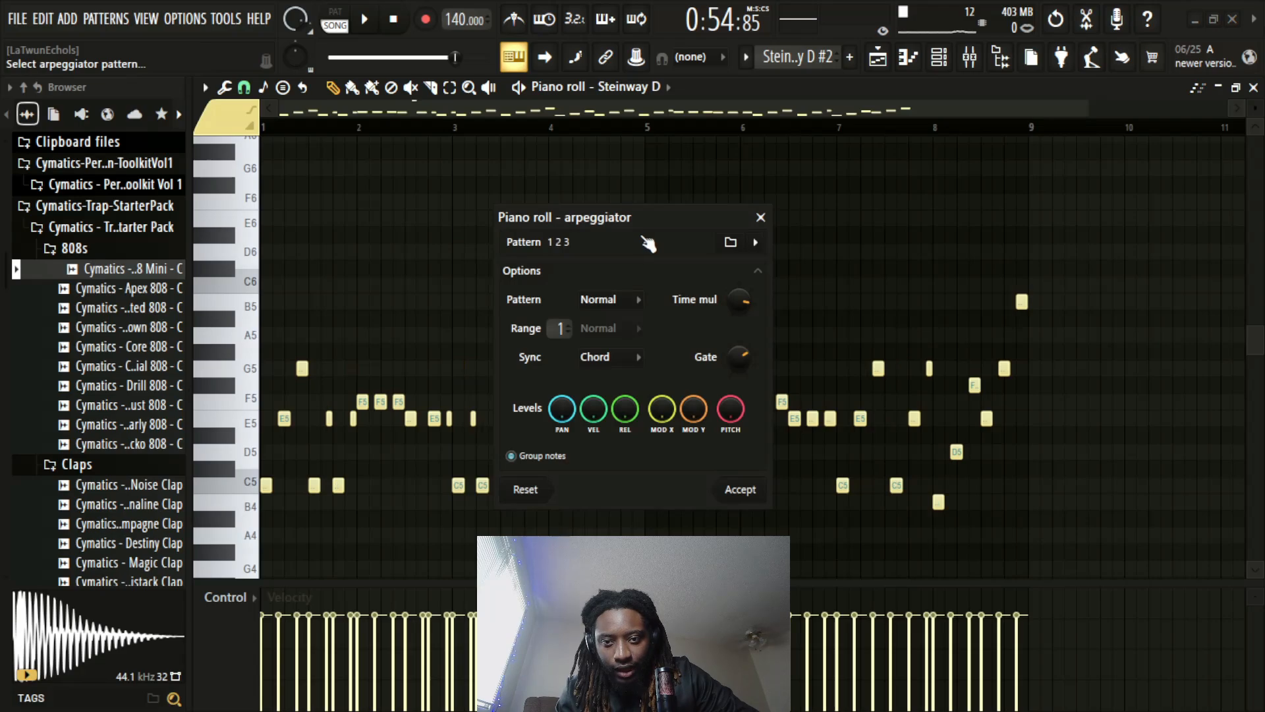
{"action": "key", "text": "space"}
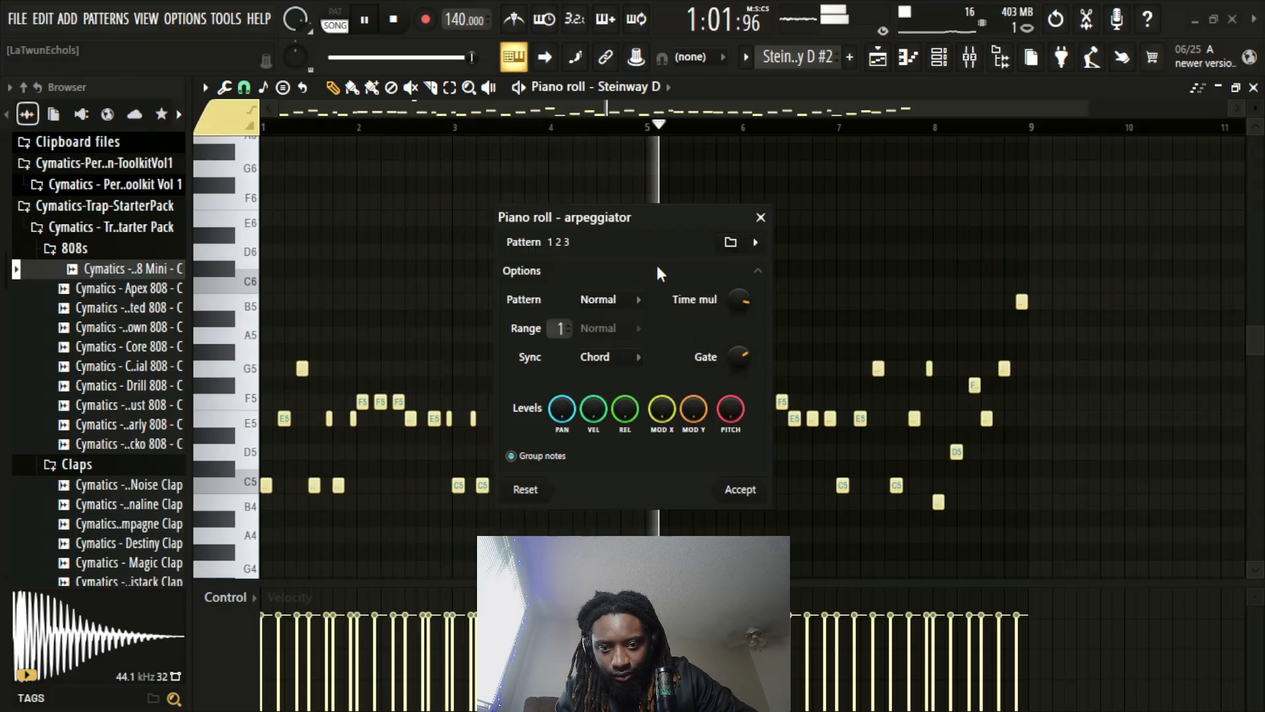
{"action": "left_click_drag", "start_coordinate": [738, 357], "coordinate": [739, 302]}
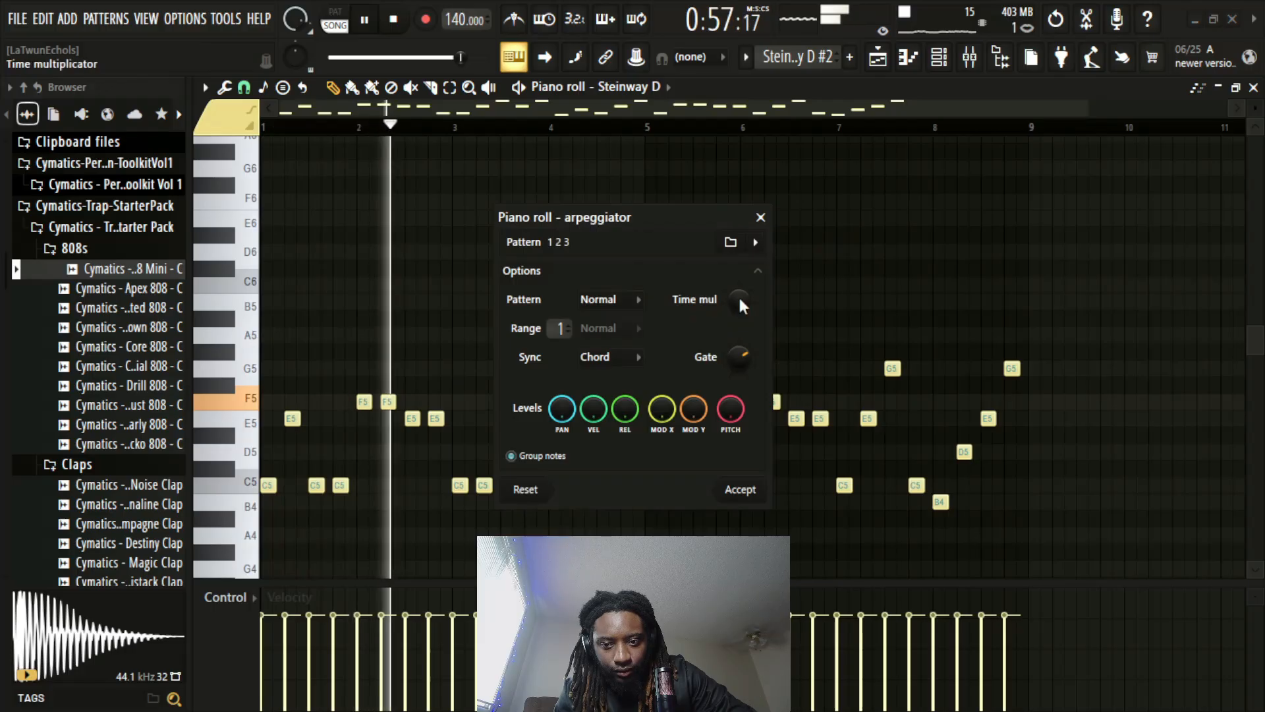
{"action": "left_click_drag", "start_coordinate": [748, 358], "coordinate": [744, 304]}
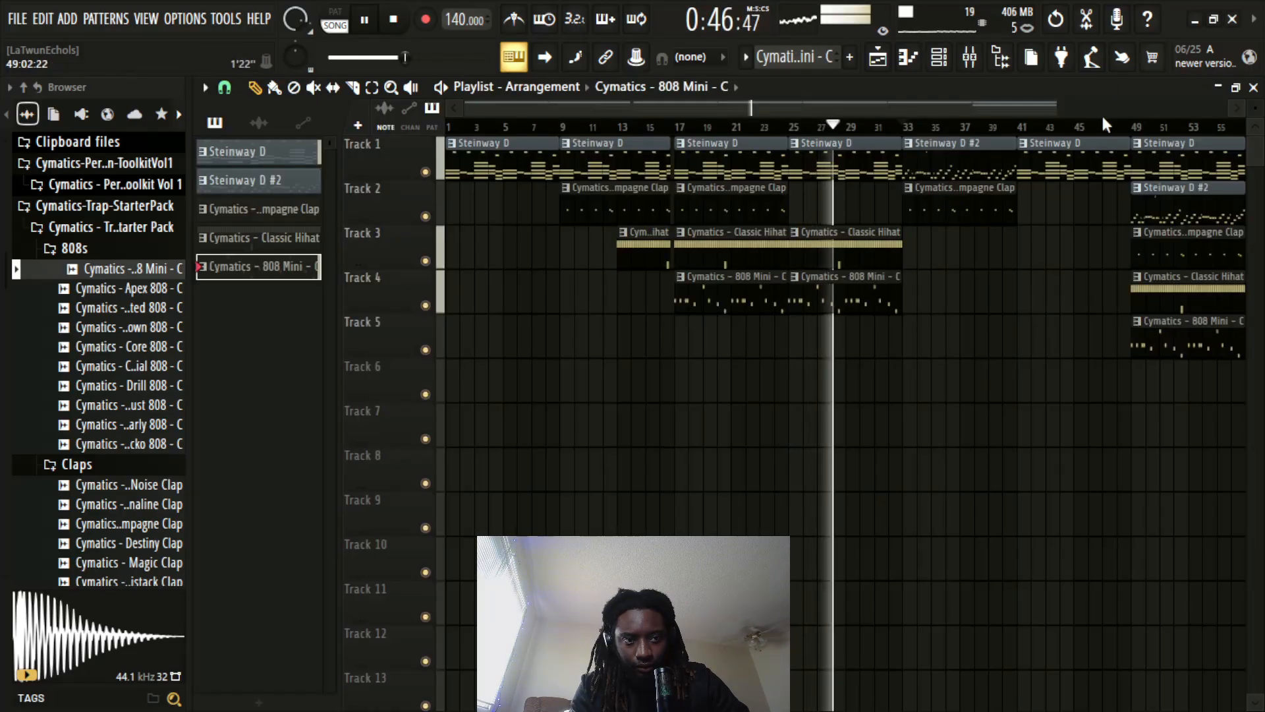
Play back the arrangement from bar 28 past bar 41, checking the section changes and the mixer
{"action": "scroll", "coordinate": [1100, 113], "scroll_direction": "down", "scroll_amount": 2}
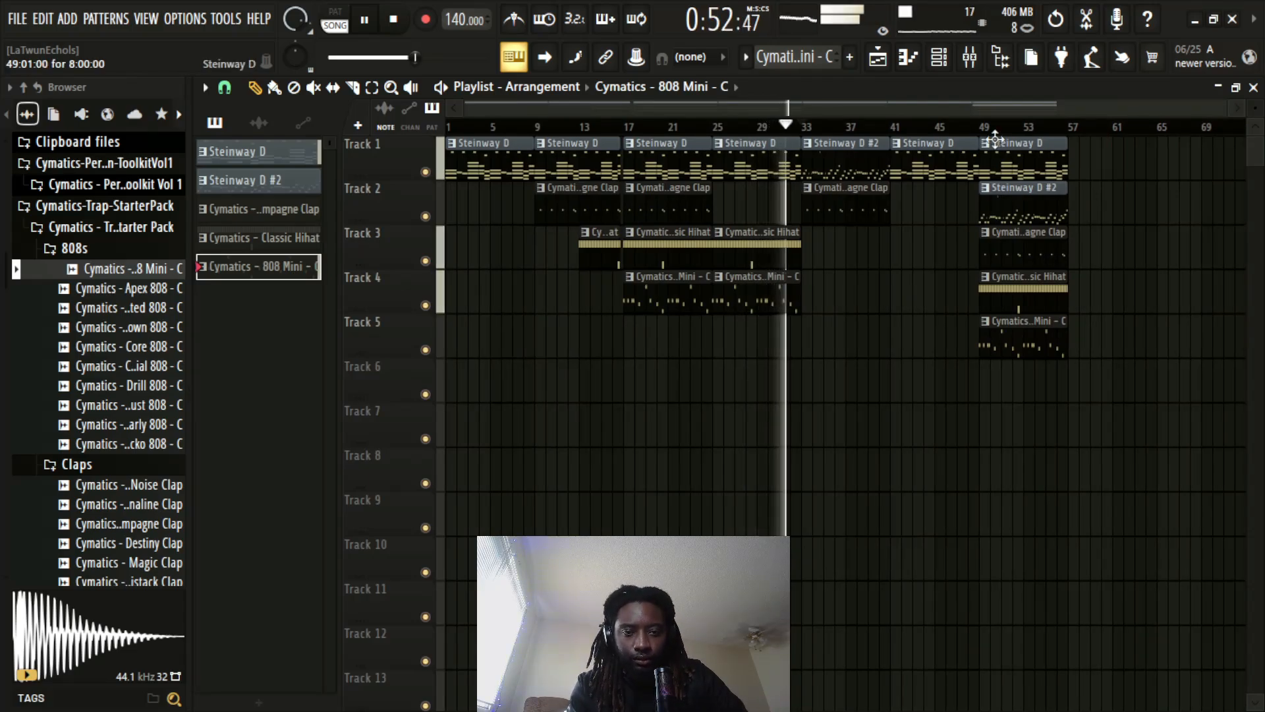
{"action": "scroll", "coordinate": [935, 130], "scroll_direction": "up", "scroll_amount": 3}
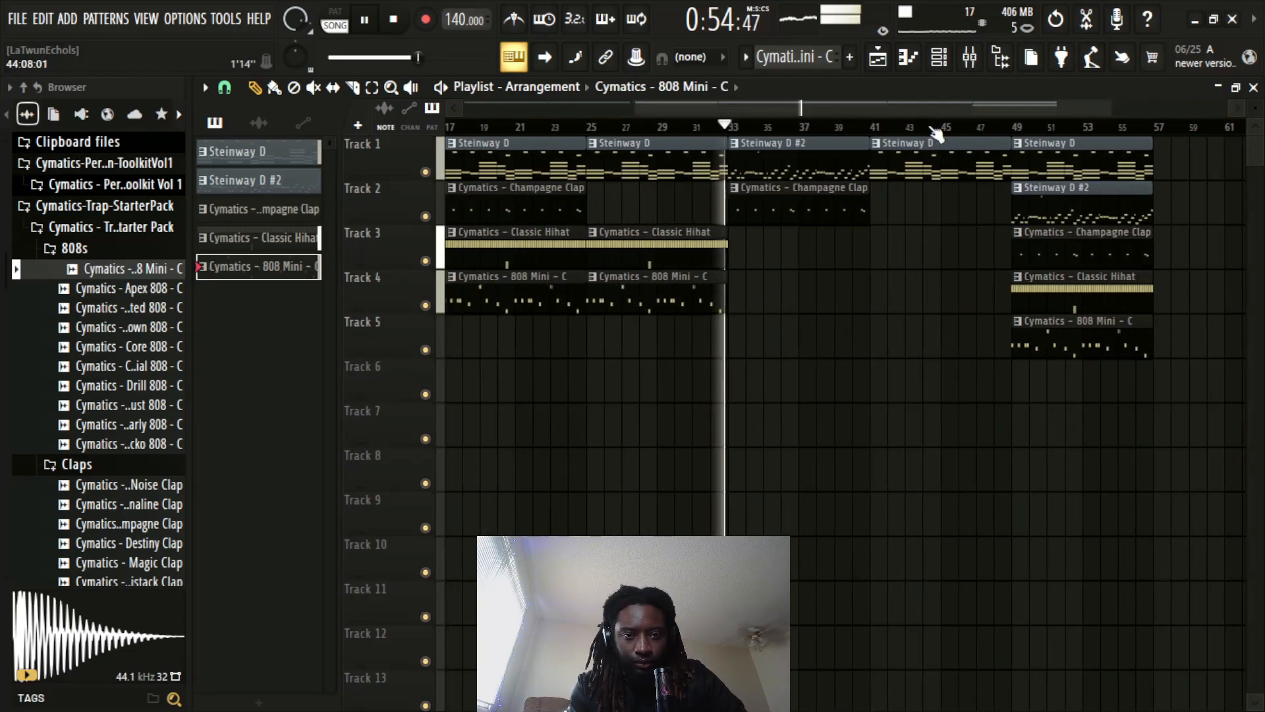
{"action": "scroll", "coordinate": [935, 130], "scroll_direction": "up", "scroll_amount": 1}
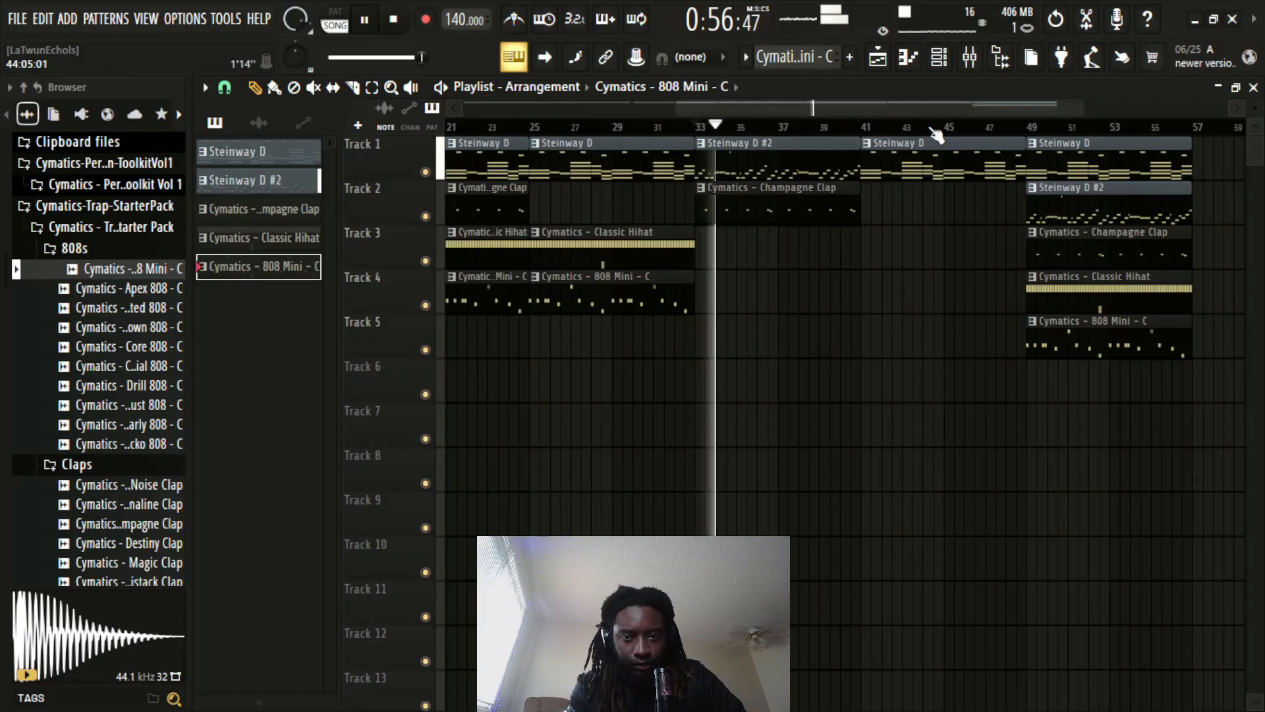
{"action": "scroll", "coordinate": [924, 131], "scroll_direction": "down", "scroll_amount": 1}
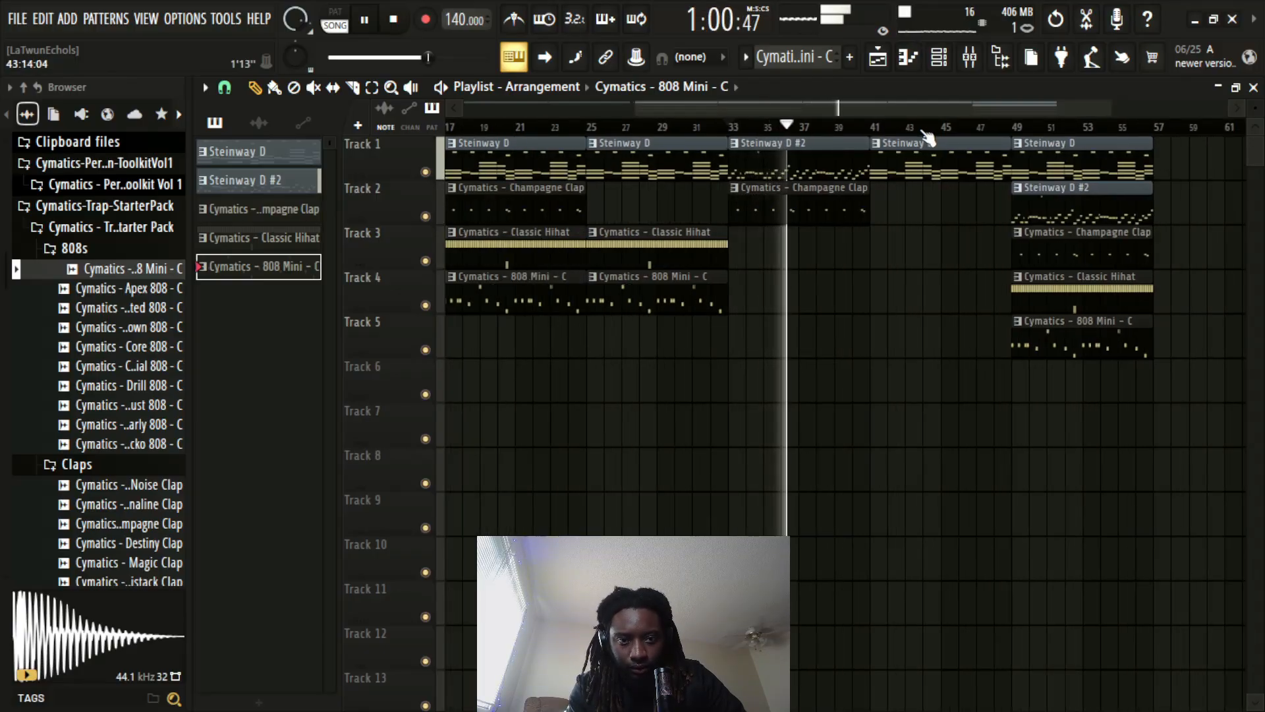
{"action": "scroll", "coordinate": [930, 137], "scroll_direction": "up", "scroll_amount": 2}
{"action": "scroll", "coordinate": [929, 137], "scroll_direction": "up", "scroll_amount": 1}
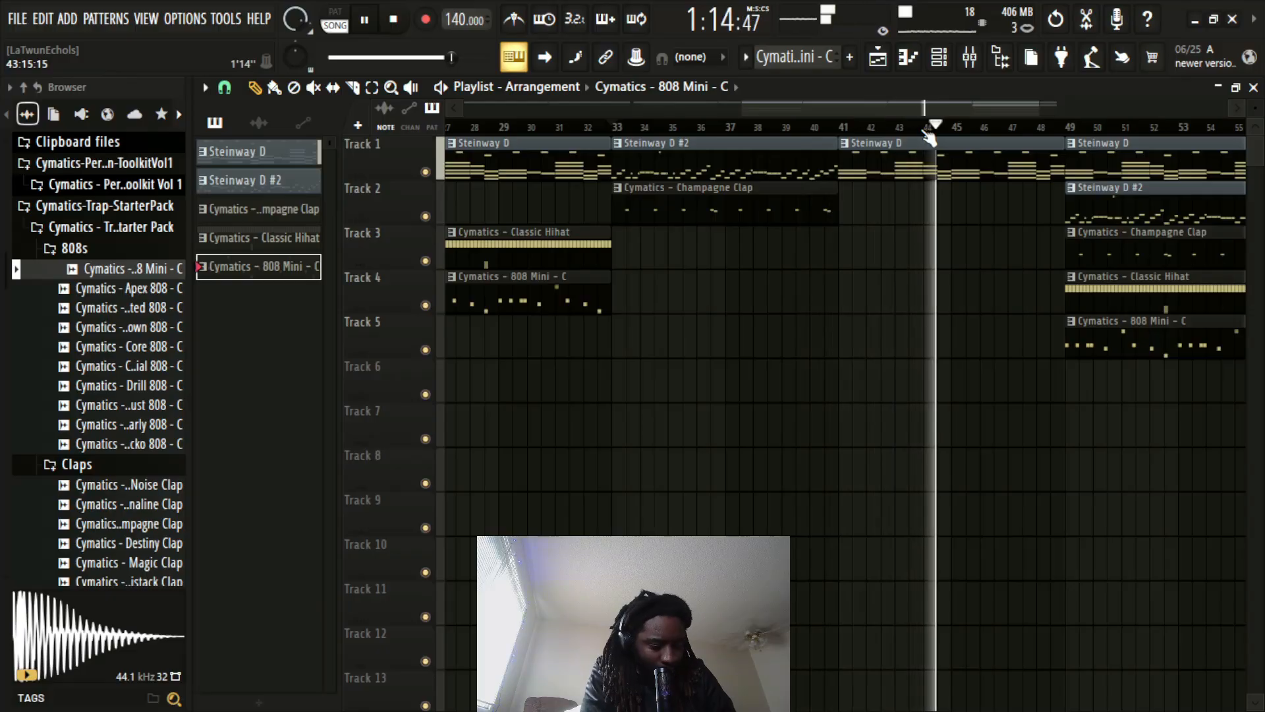
{"action": "left_click", "coordinate": [970, 58]}
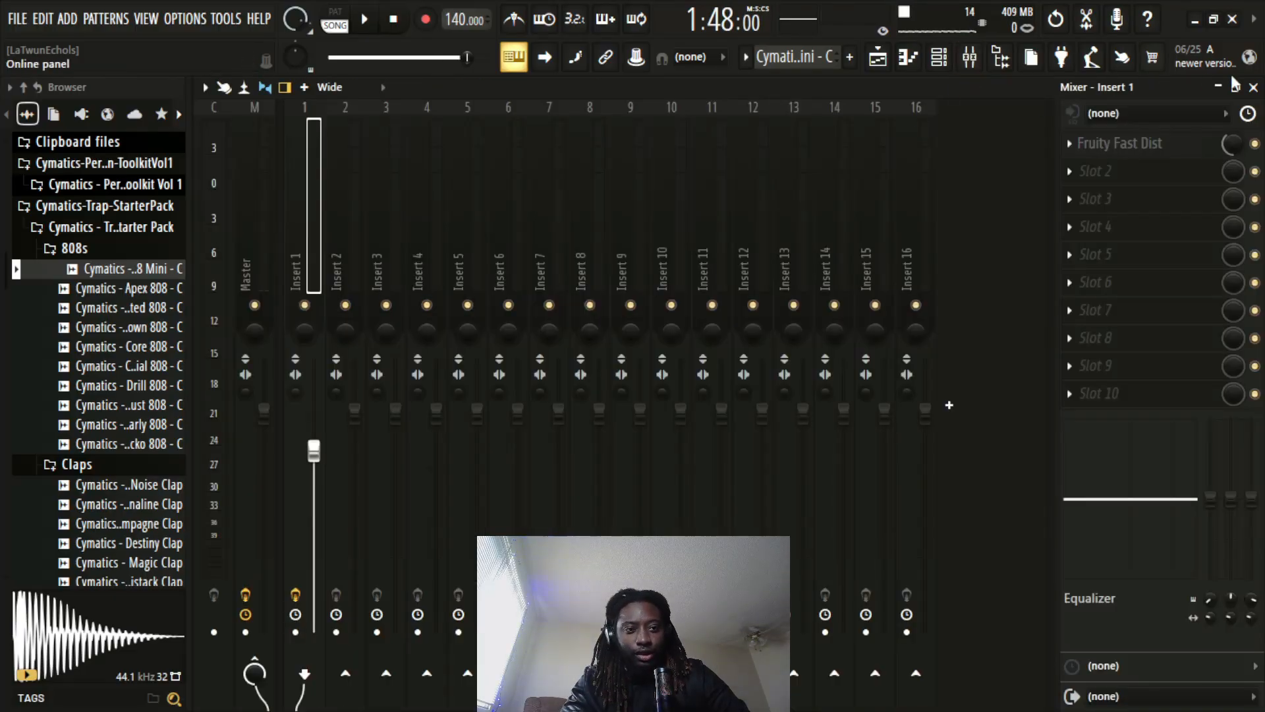
{"action": "left_click", "coordinate": [1254, 88]}
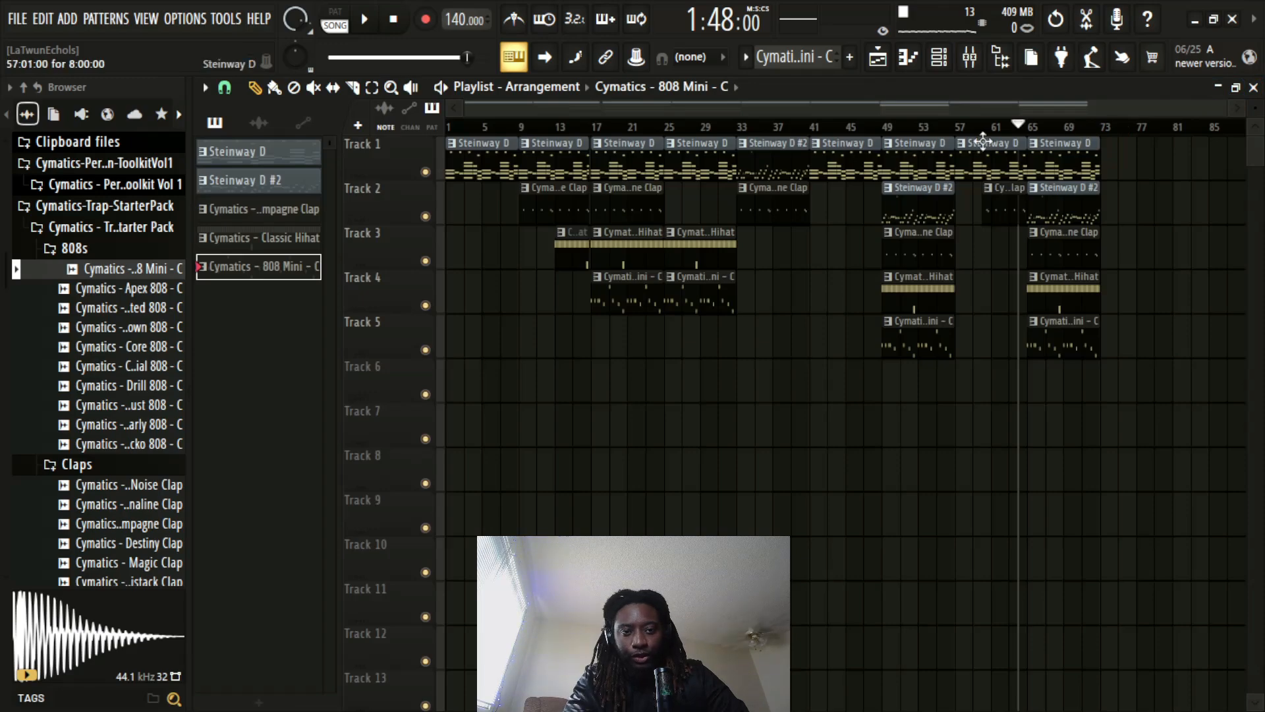
Move the playhead to bar 57 and inspect the master track in the mixer
{"action": "left_click_drag", "start_coordinate": [824, 126], "coordinate": [955, 153]}
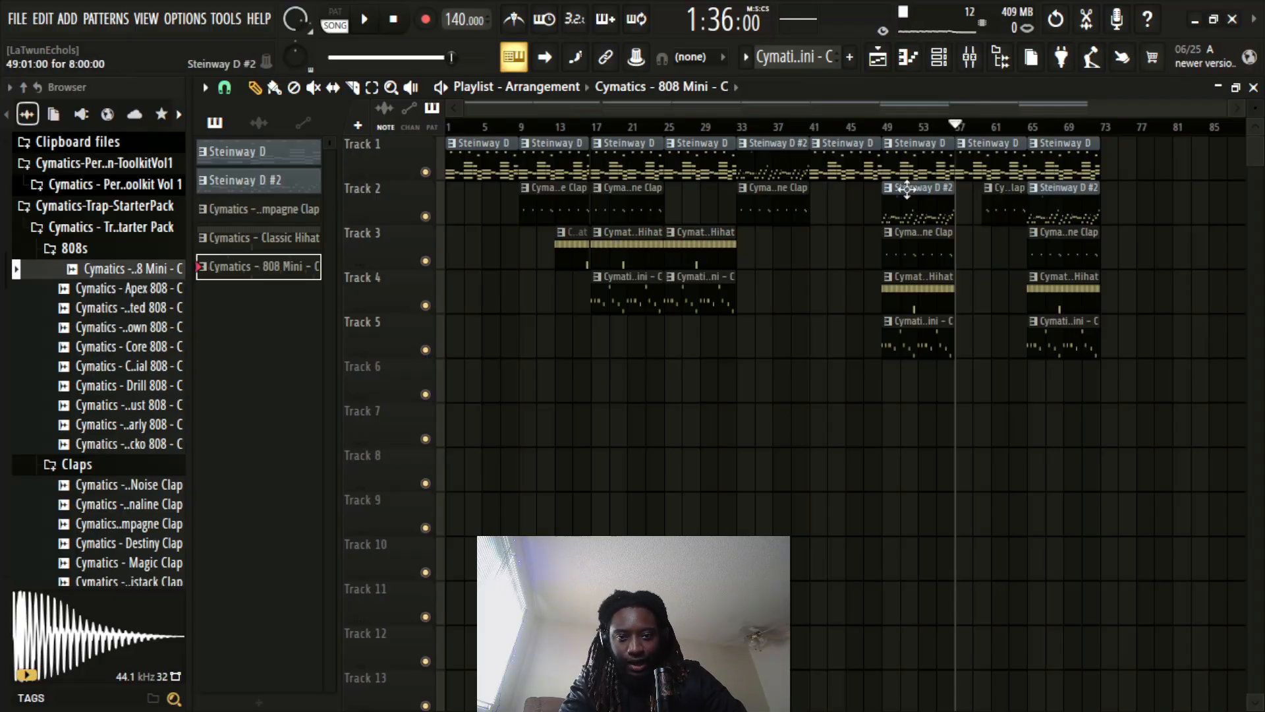
{"action": "scroll", "coordinate": [1099, 137], "scroll_direction": "up", "scroll_amount": 5}
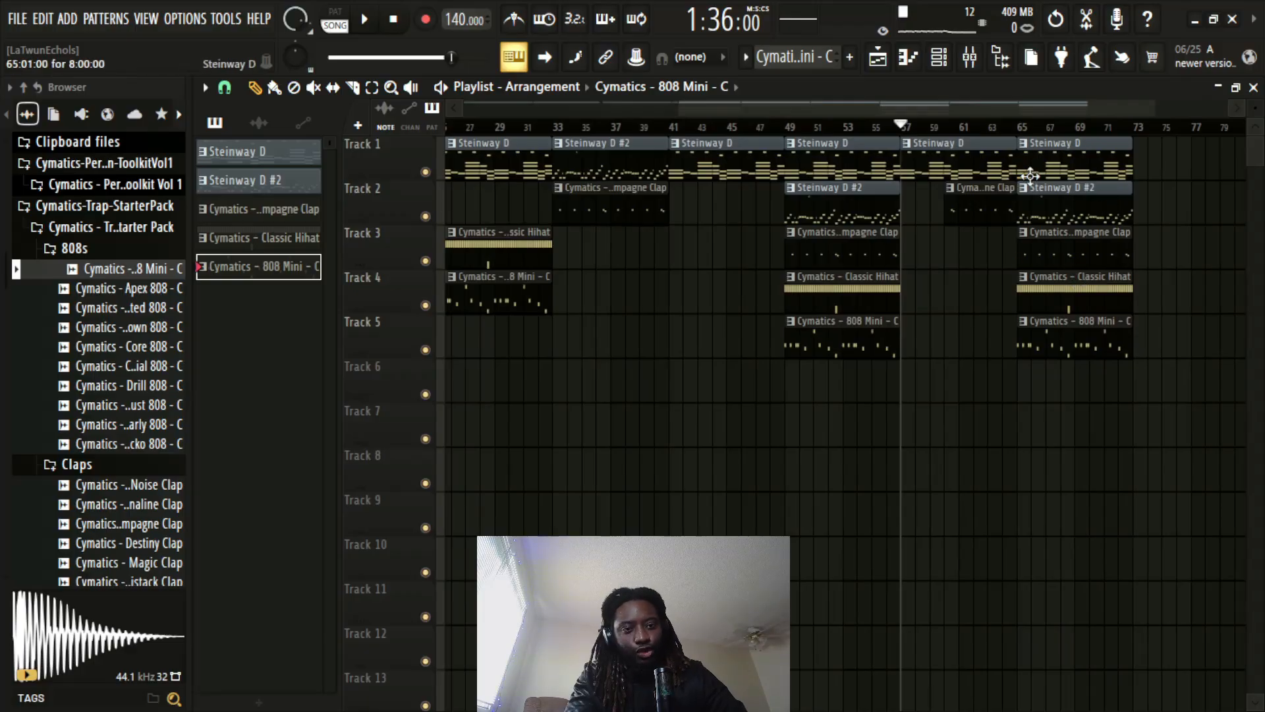
{"action": "scroll", "coordinate": [997, 141], "scroll_direction": "down", "scroll_amount": 5}
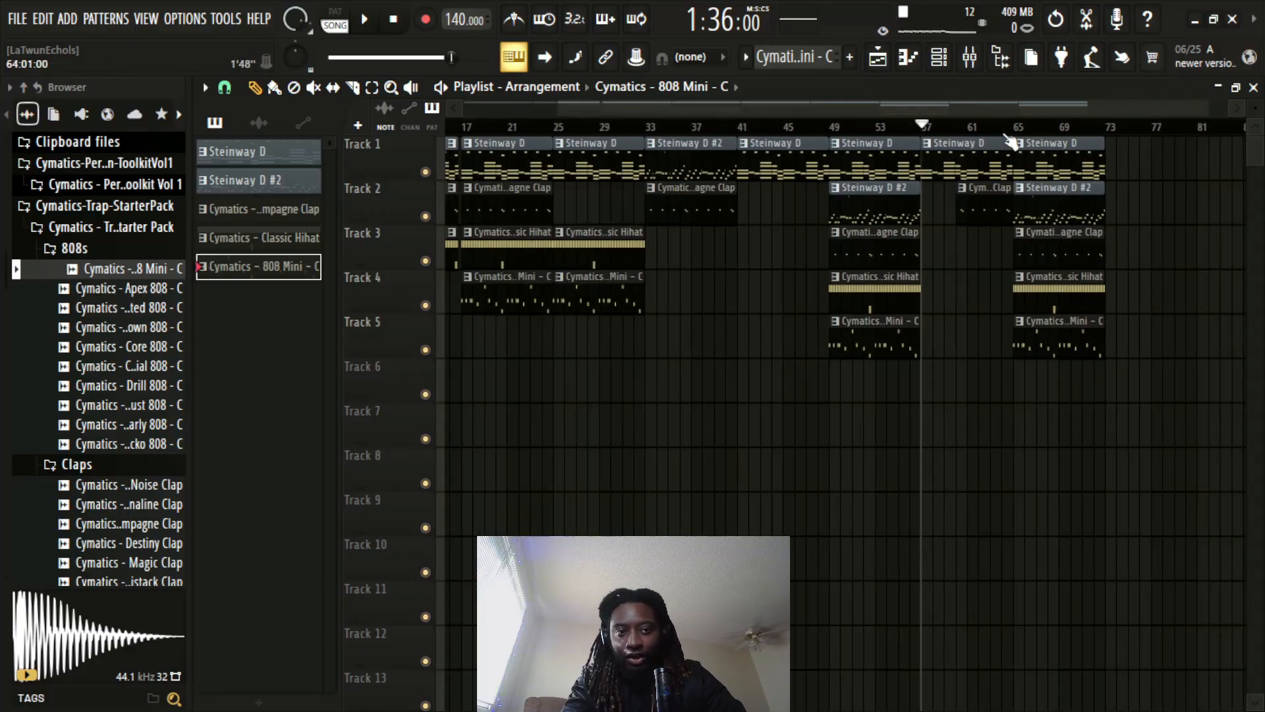
{"action": "left_click", "coordinate": [975, 57]}
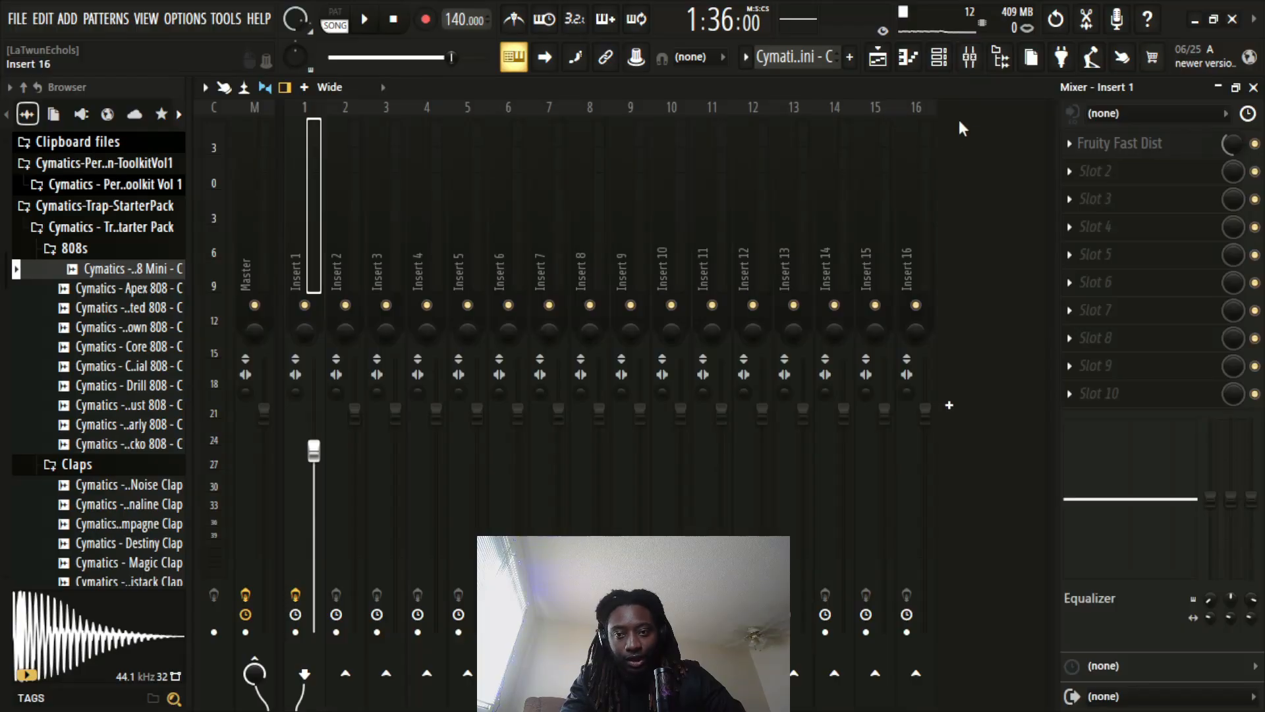
{"action": "left_click", "coordinate": [263, 219]}
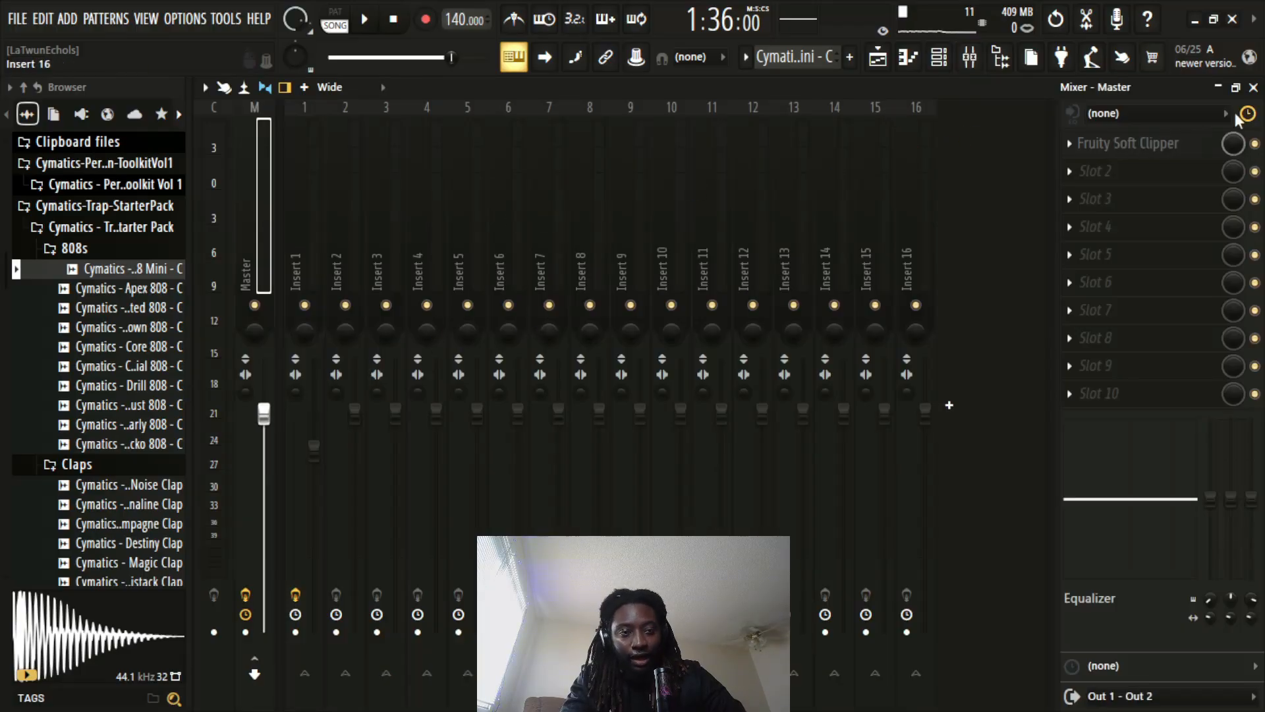
{"action": "left_click", "coordinate": [1252, 87]}
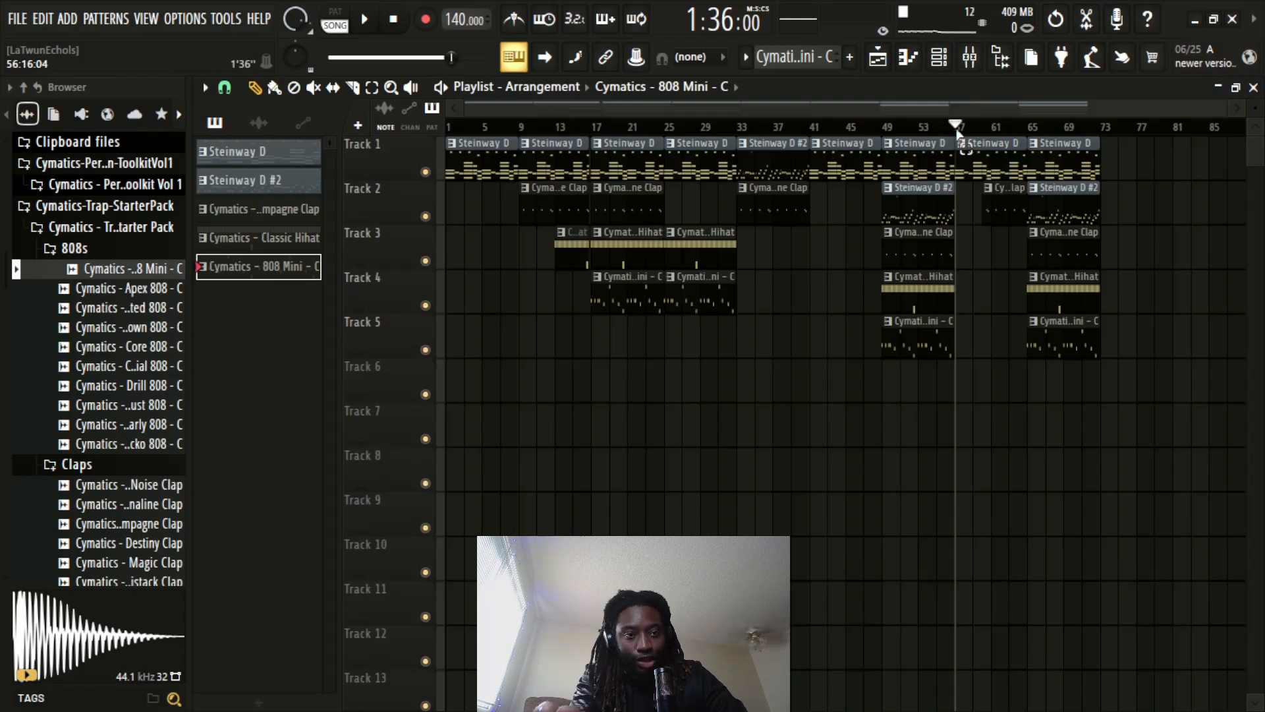
Select bars 57 to 73 of the playlist and create an automation clip for the master volume over them
{"action": "left_click_drag", "start_coordinate": [956, 134], "coordinate": [1117, 133]}
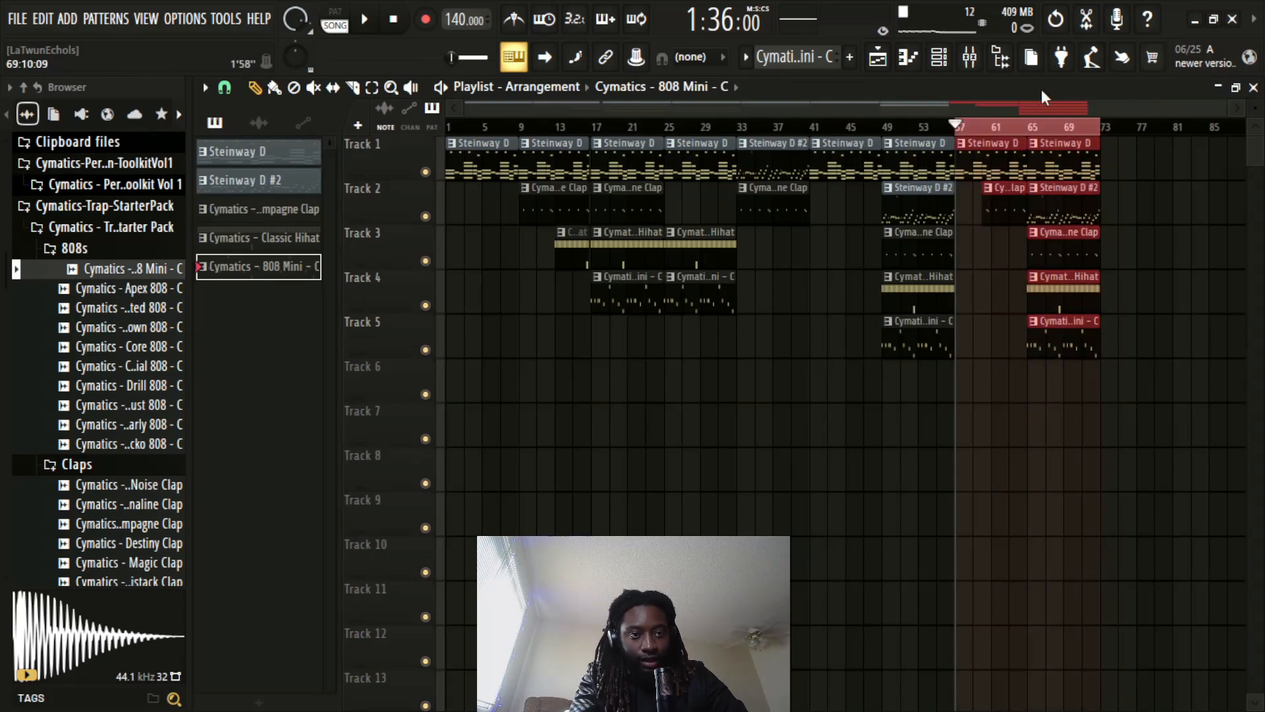
{"action": "left_click", "coordinate": [970, 60]}
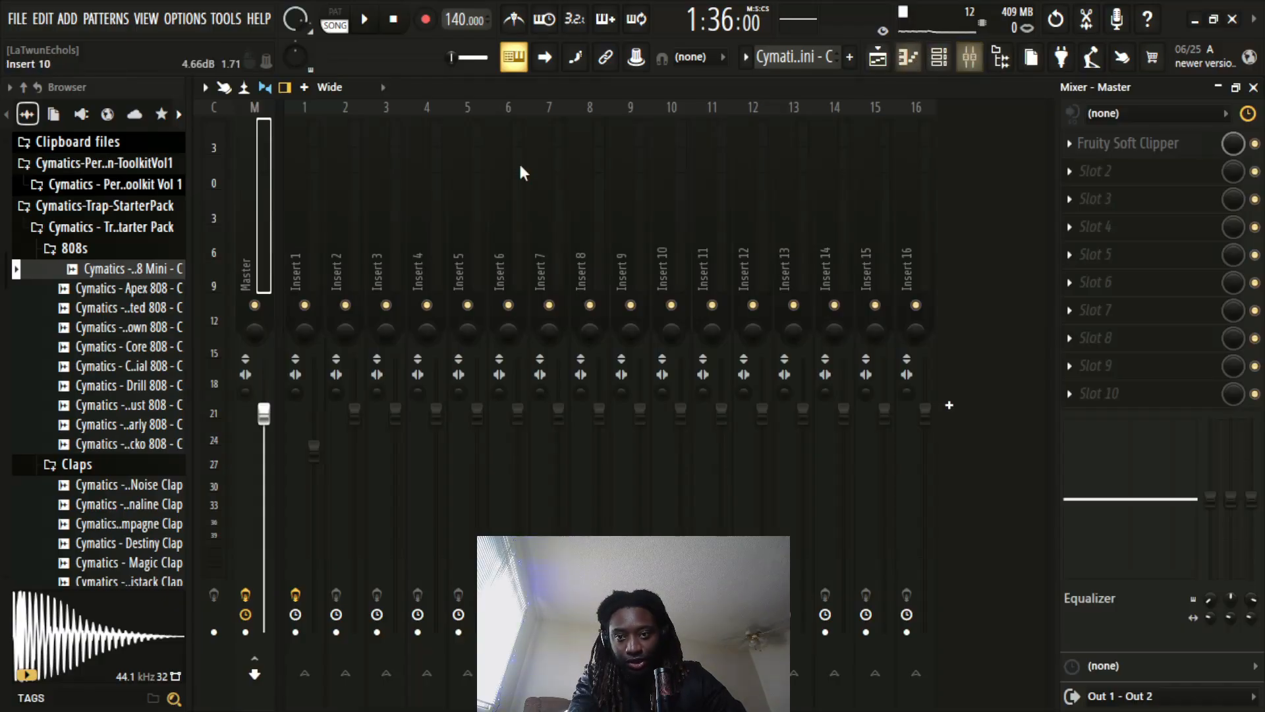
{"action": "right_click", "coordinate": [264, 415]}
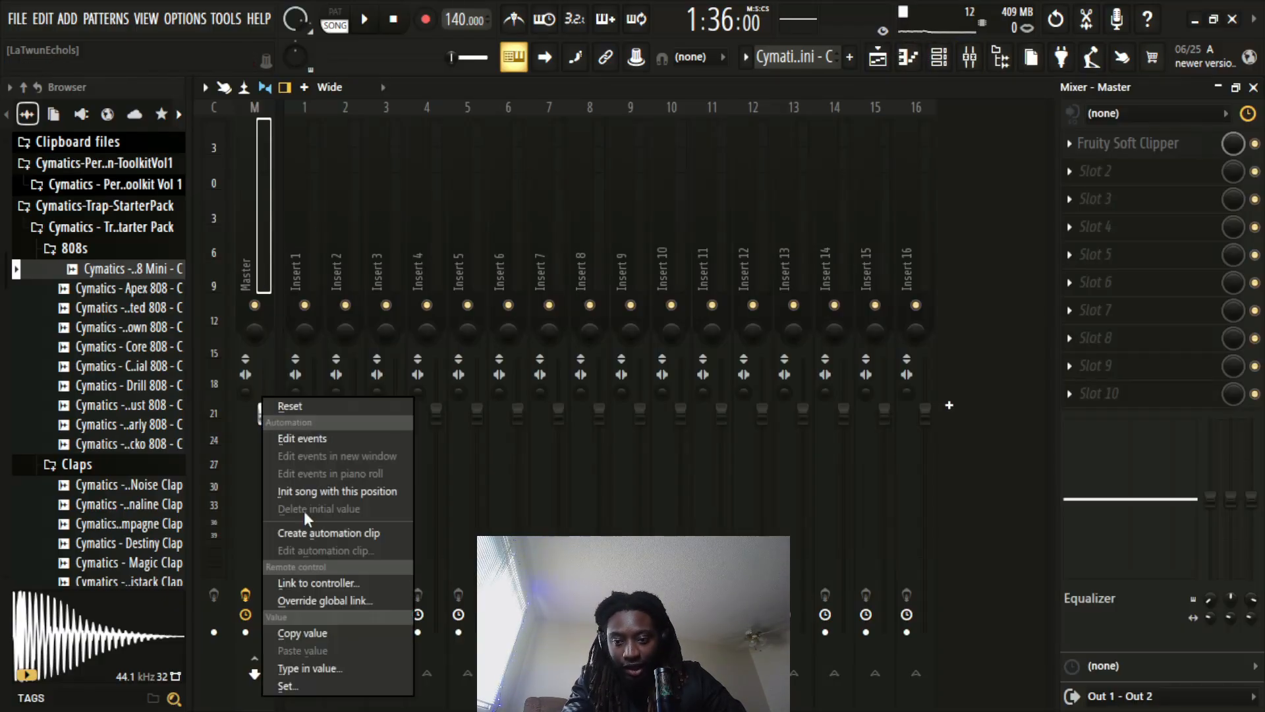
{"action": "left_click", "coordinate": [315, 532]}
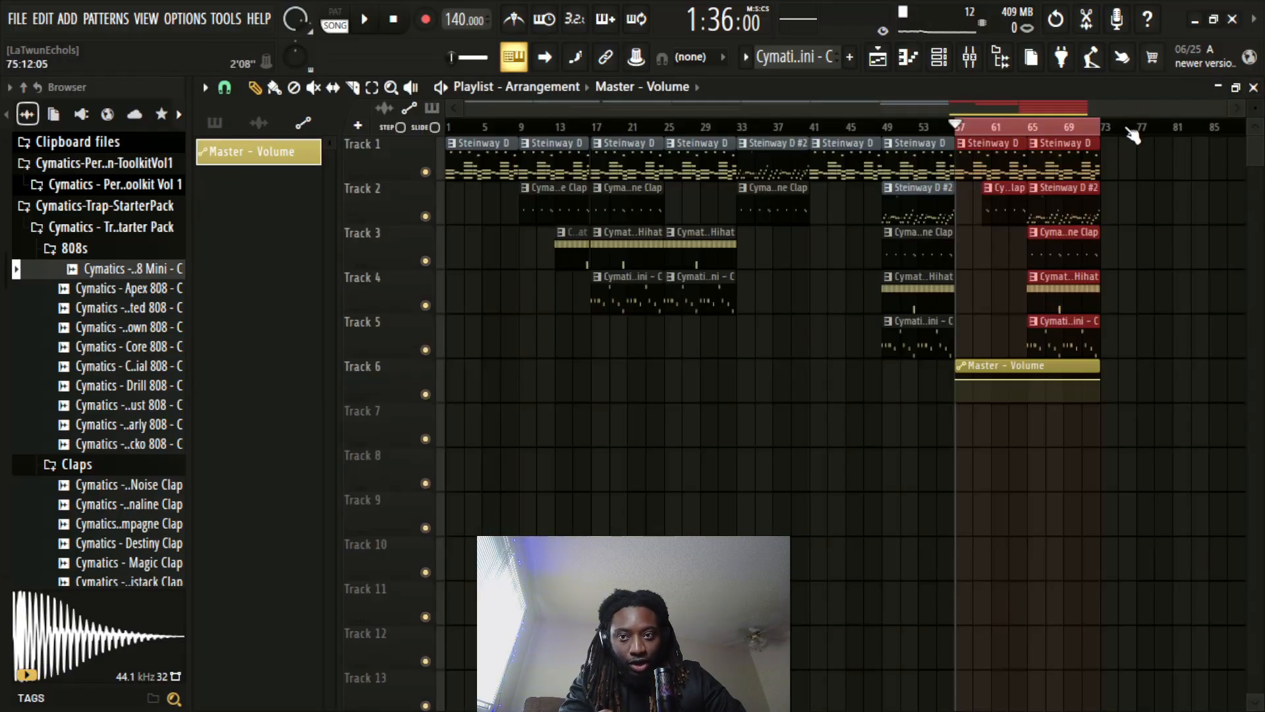
Lower the end point of the Master - Volume clip close to the bottom to fade out from bar 57 to 73
{"action": "scroll", "coordinate": [1132, 135], "scroll_direction": "up", "scroll_amount": 5}
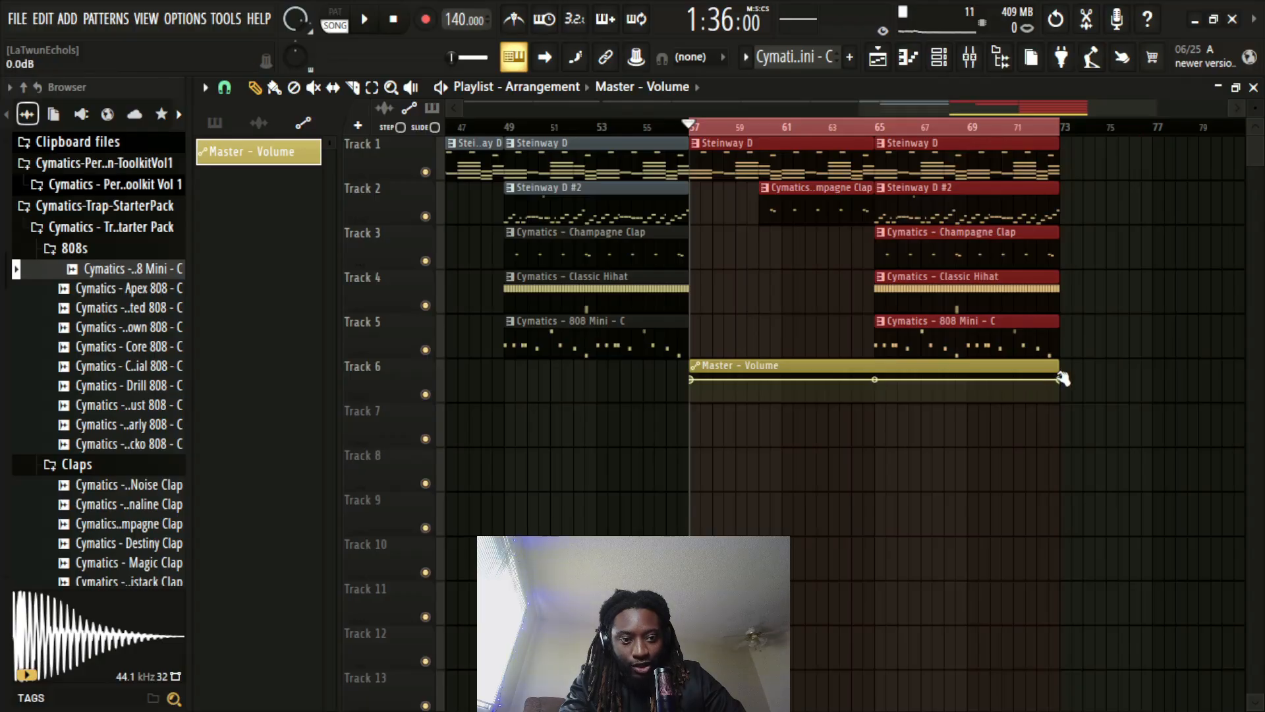
{"action": "left_click_drag", "start_coordinate": [1062, 381], "coordinate": [1063, 397]}
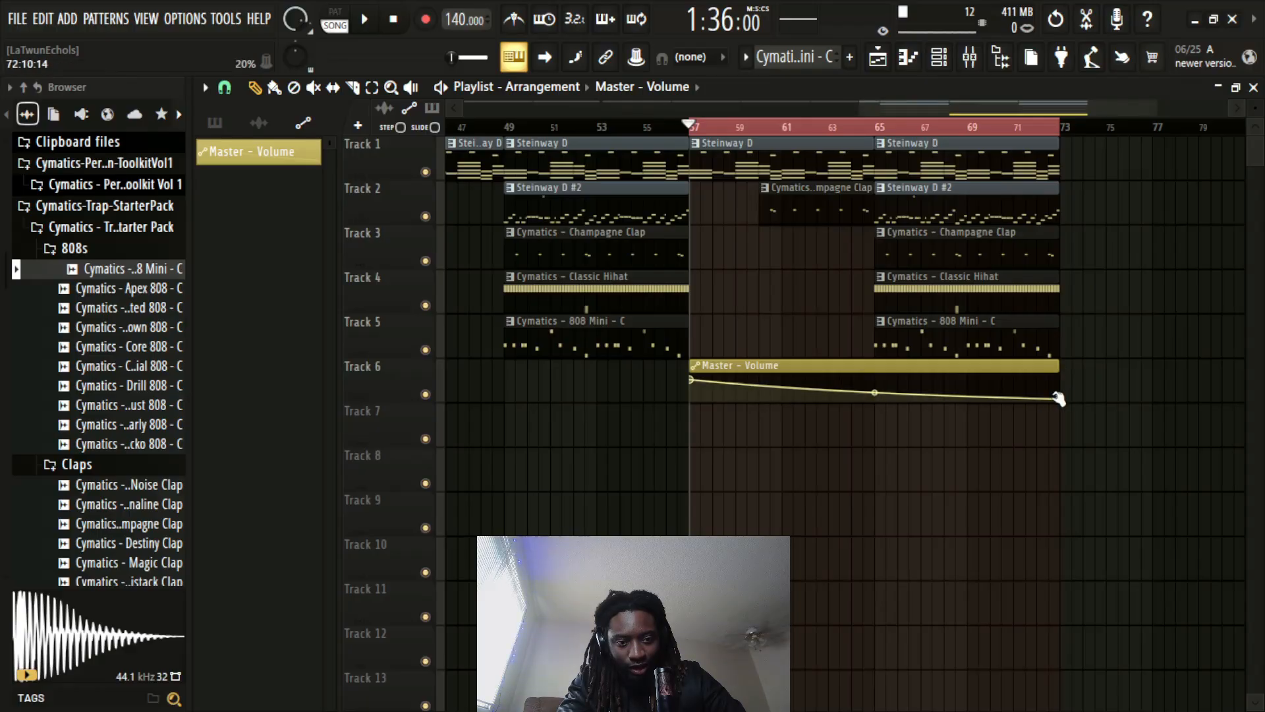
{"action": "left_click_drag", "start_coordinate": [1061, 397], "coordinate": [1062, 396]}
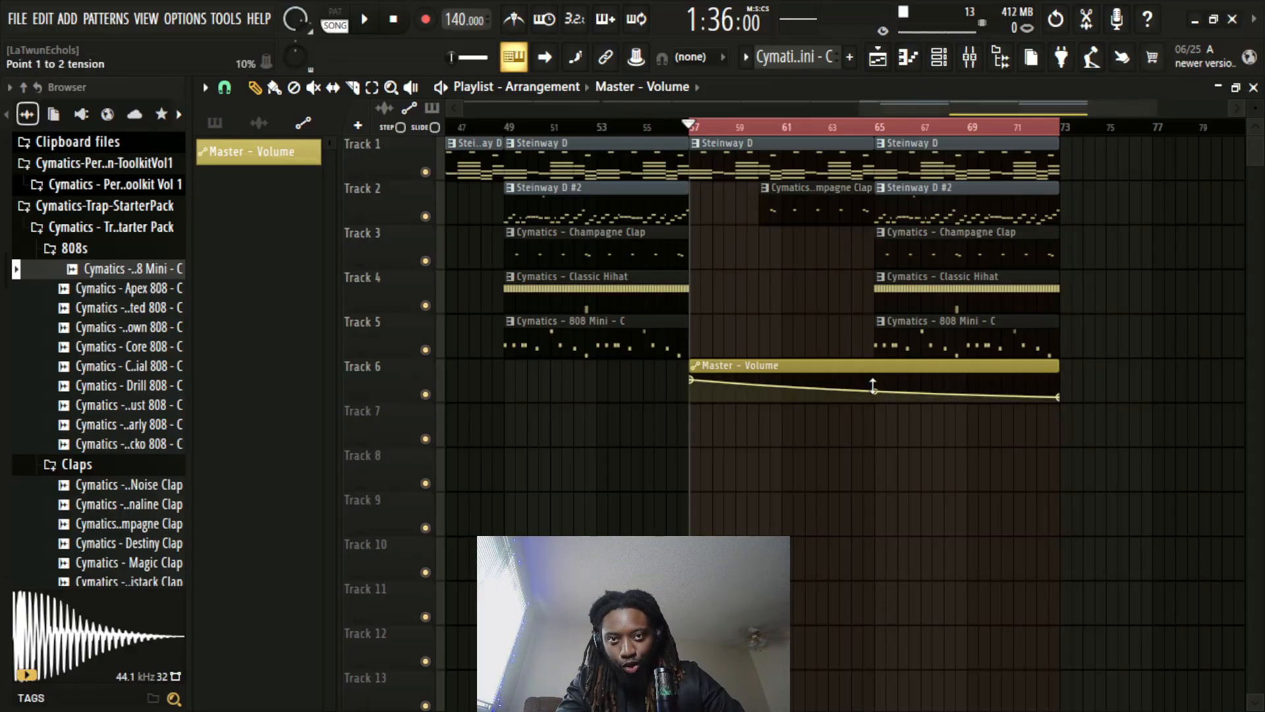
Play back the fade-out from bar 57, then clear the time selection and place the playhead at bar 54
{"action": "key", "text": "space"}
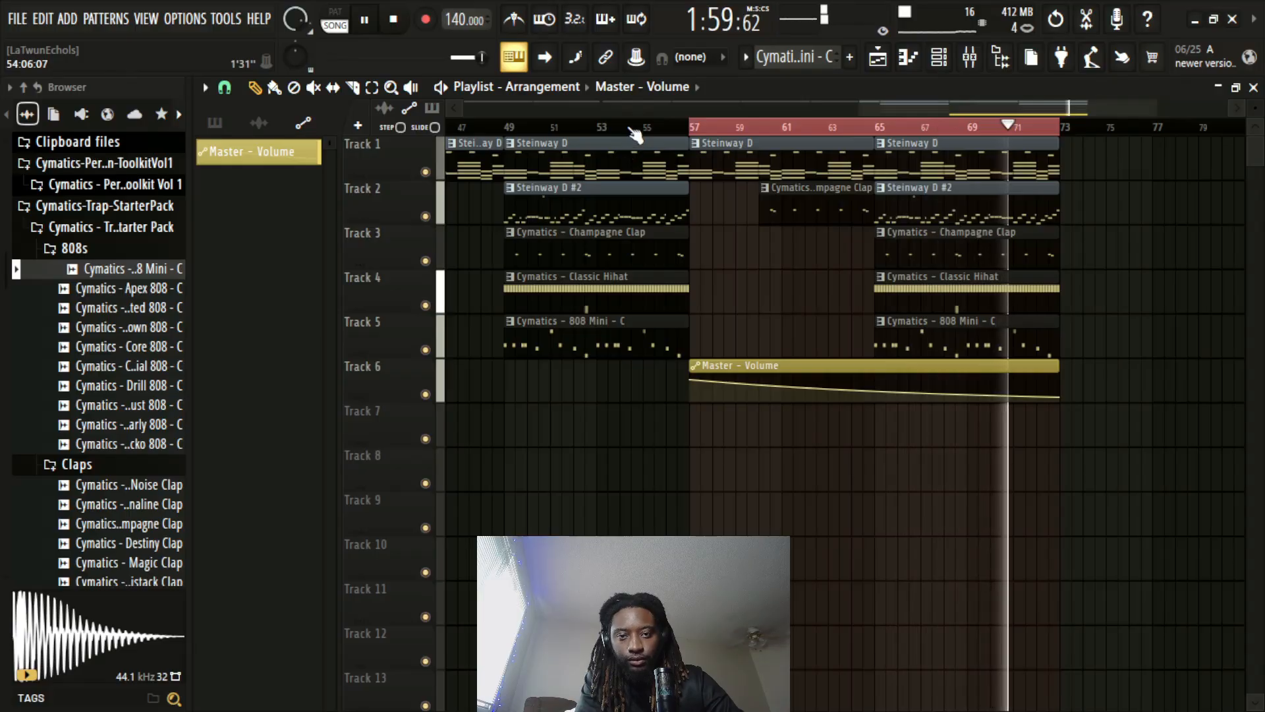
{"action": "key", "text": "space"}
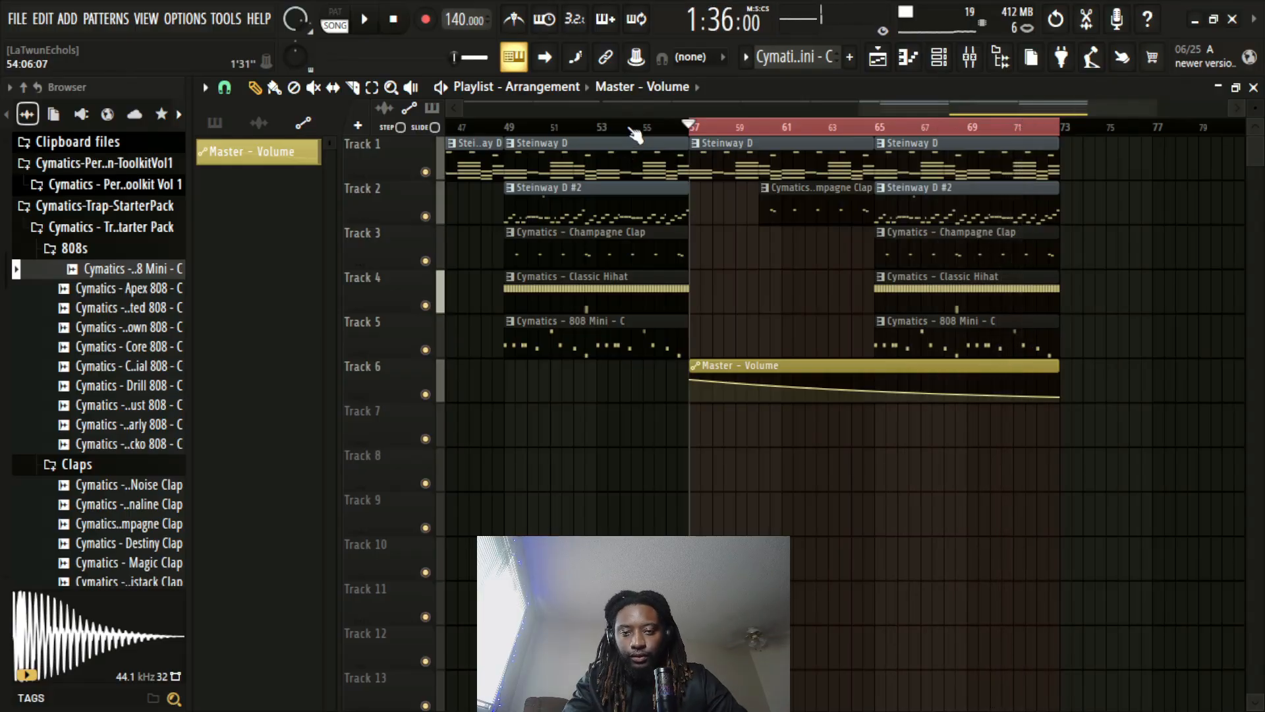
{"action": "left_click", "coordinate": [631, 126]}
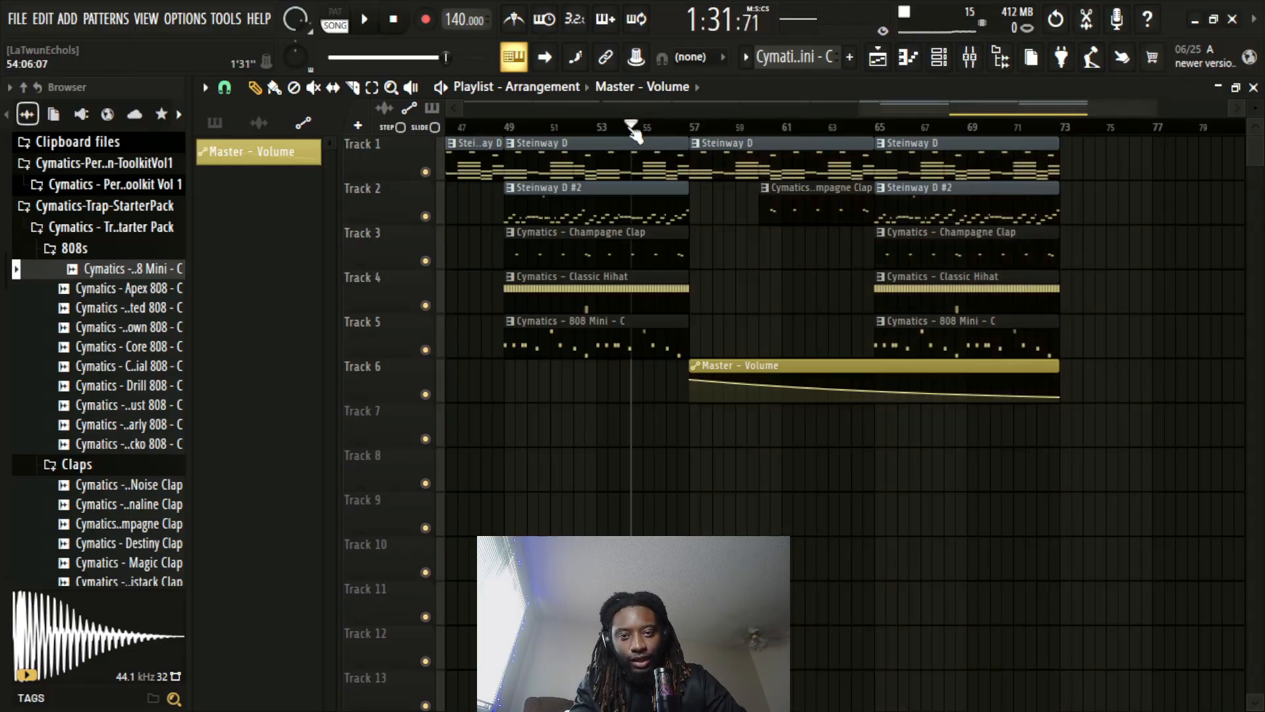
Move the playhead to bar 33, at the start of the Steinway D #2 section
{"action": "scroll", "coordinate": [653, 131], "scroll_direction": "down", "scroll_amount": 4}
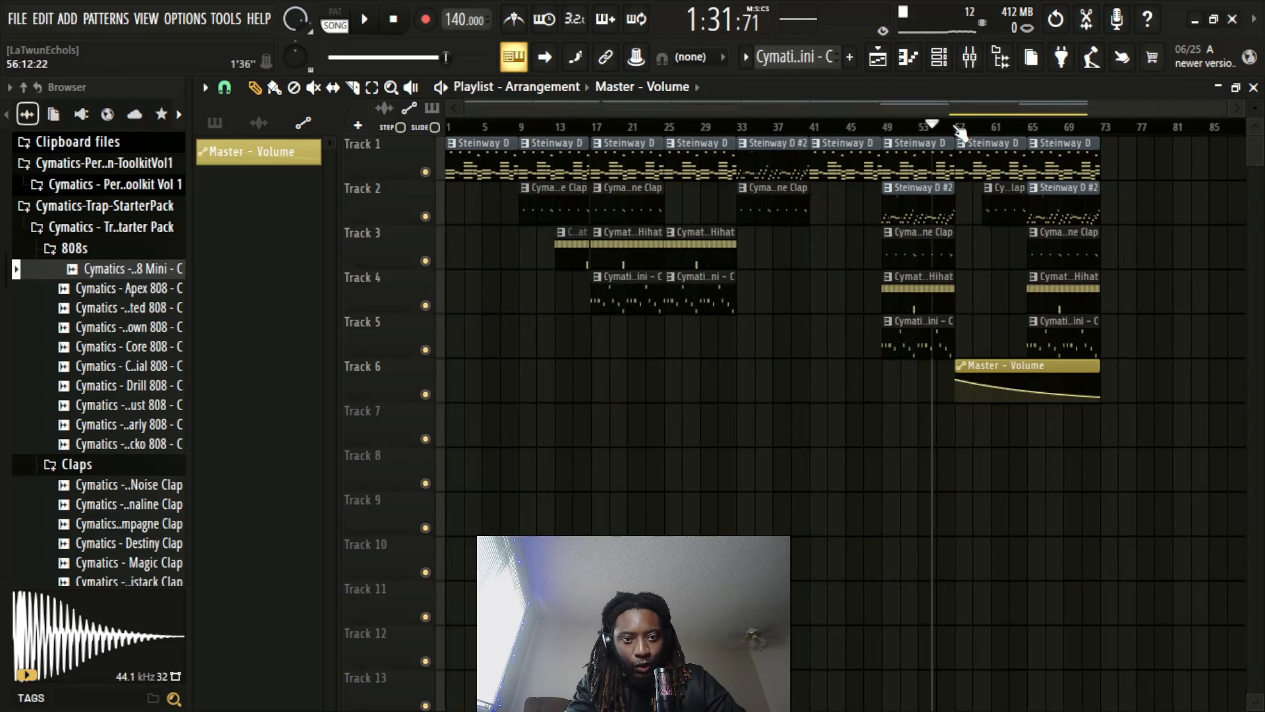
{"action": "scroll", "coordinate": [960, 132], "scroll_direction": "up", "scroll_amount": 5}
{"action": "left_click_drag", "start_coordinate": [598, 109], "coordinate": [700, 135]}
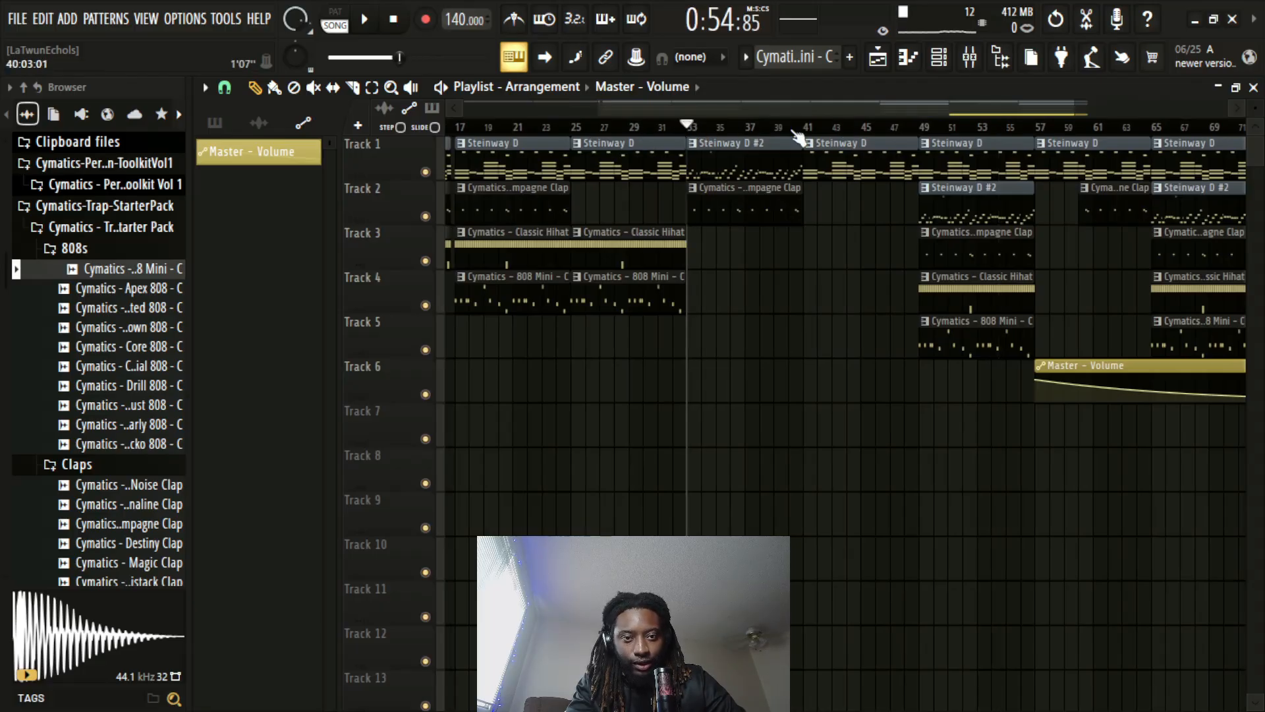
Add Fruity Love Philter with the Stronger phaser preset to slot 2 of the Master track and audition it over bars 41 to 49
{"action": "left_click_drag", "start_coordinate": [808, 130], "coordinate": [929, 156]}
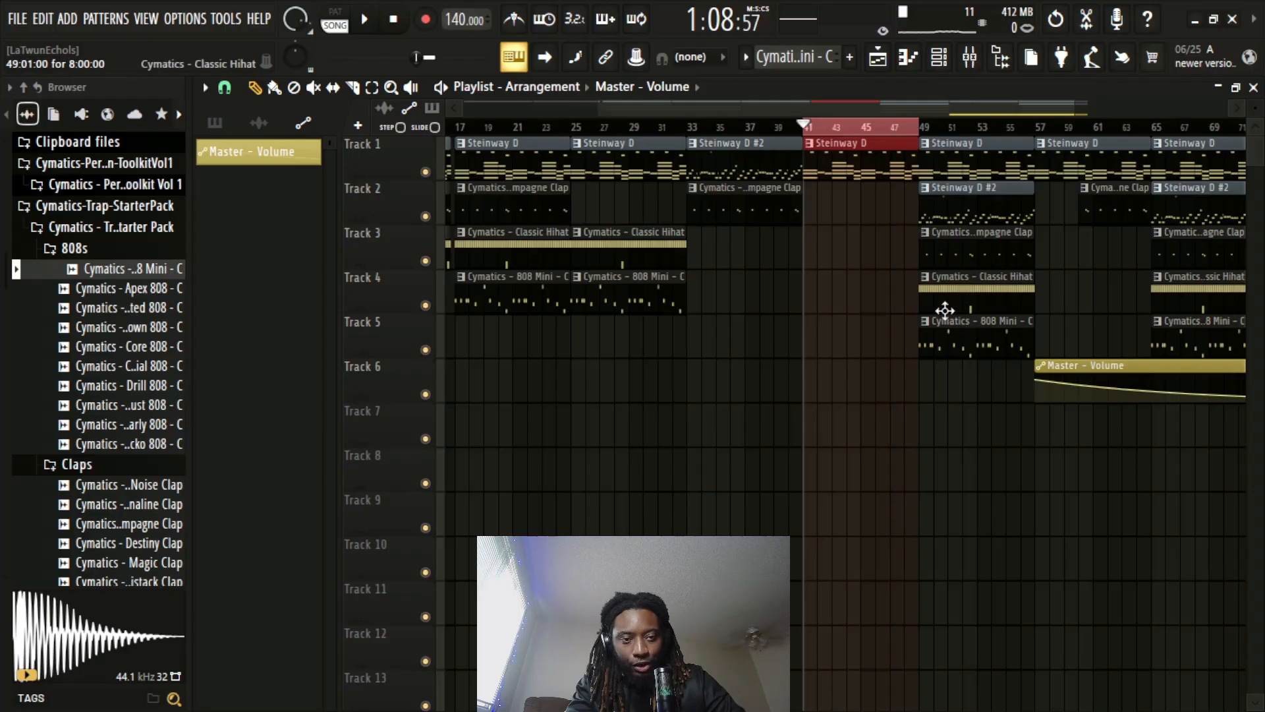
{"action": "left_click", "coordinate": [966, 66]}
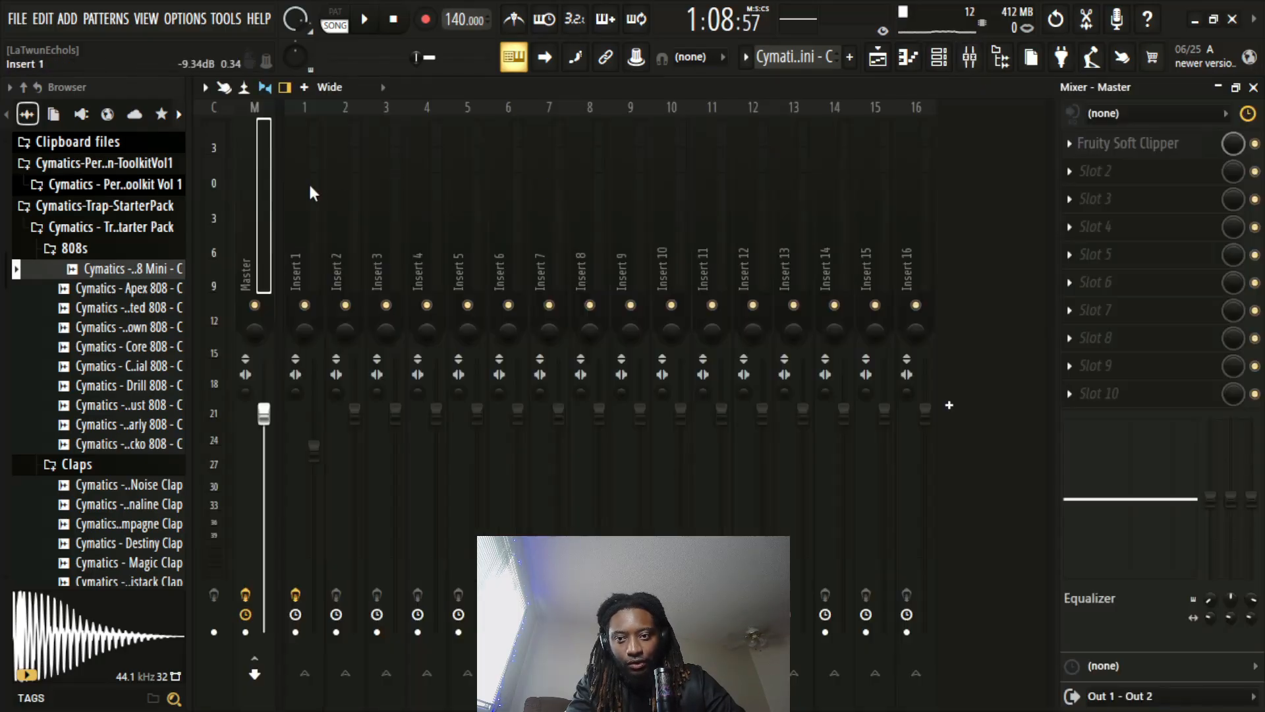
{"action": "left_click", "coordinate": [1147, 180]}
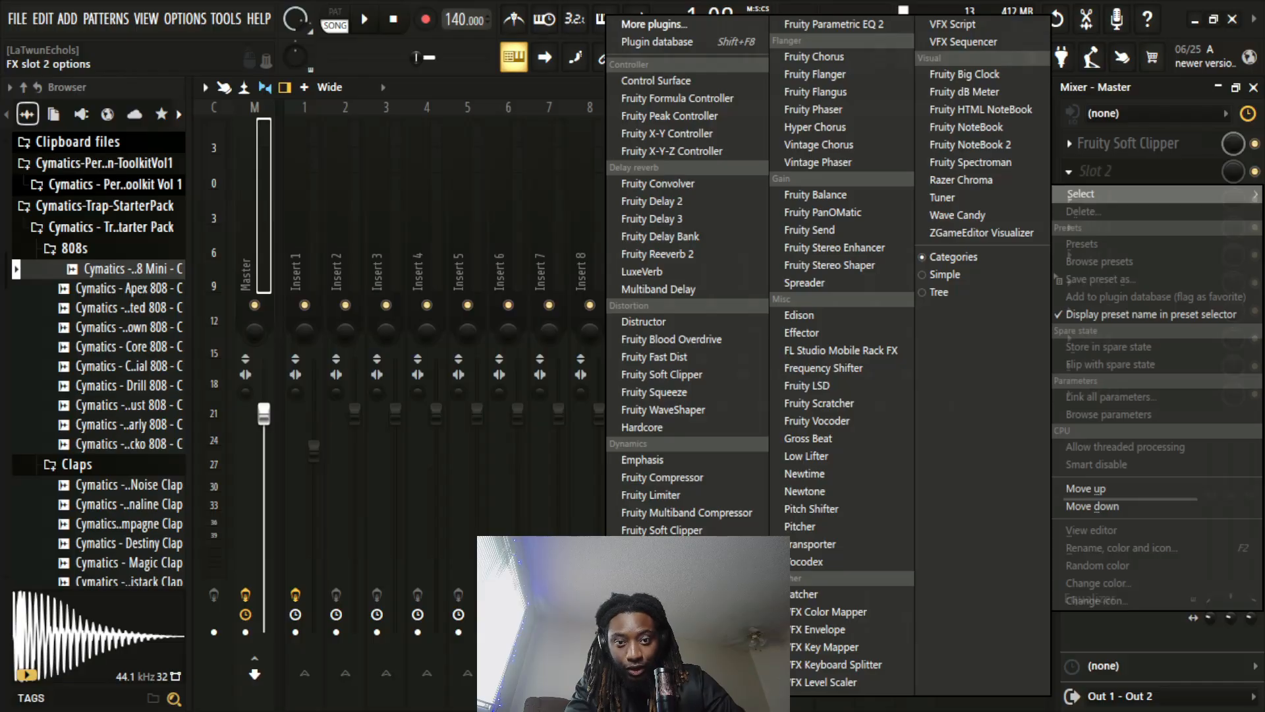
{"action": "left_click", "coordinate": [665, 668]}
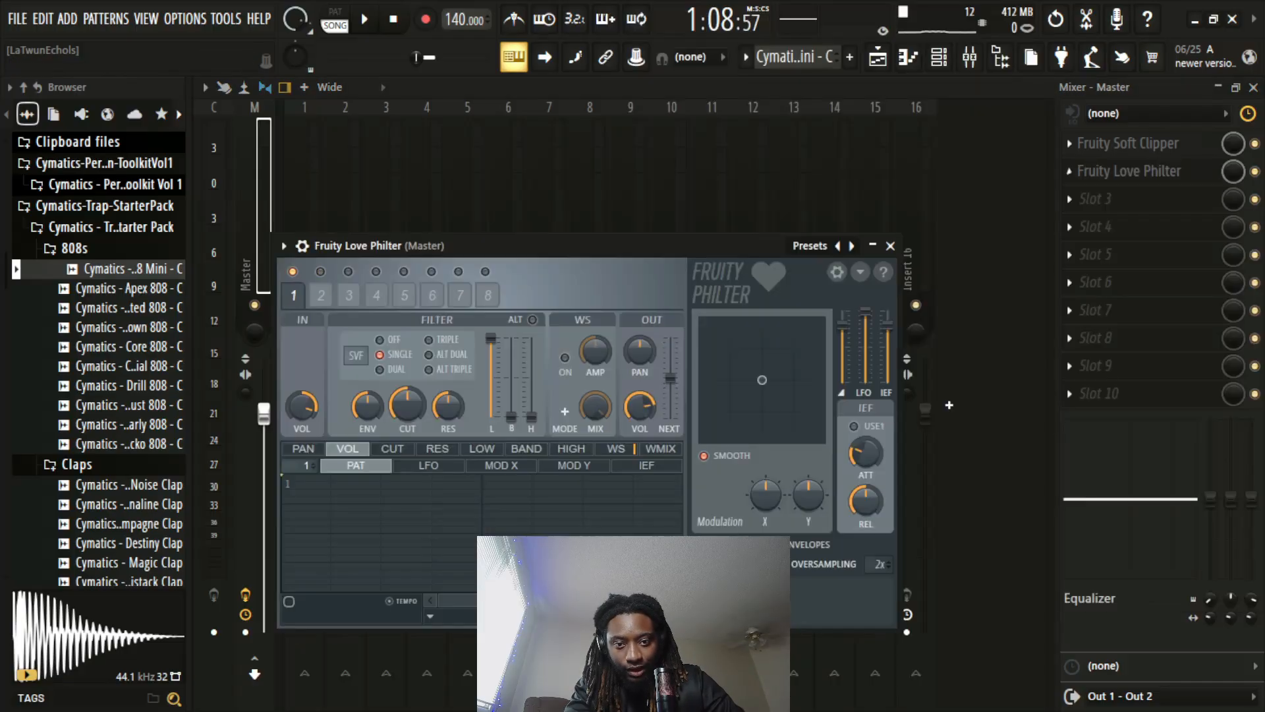
{"action": "left_click", "coordinate": [809, 245]}
{"action": "left_click", "coordinate": [949, 322]}
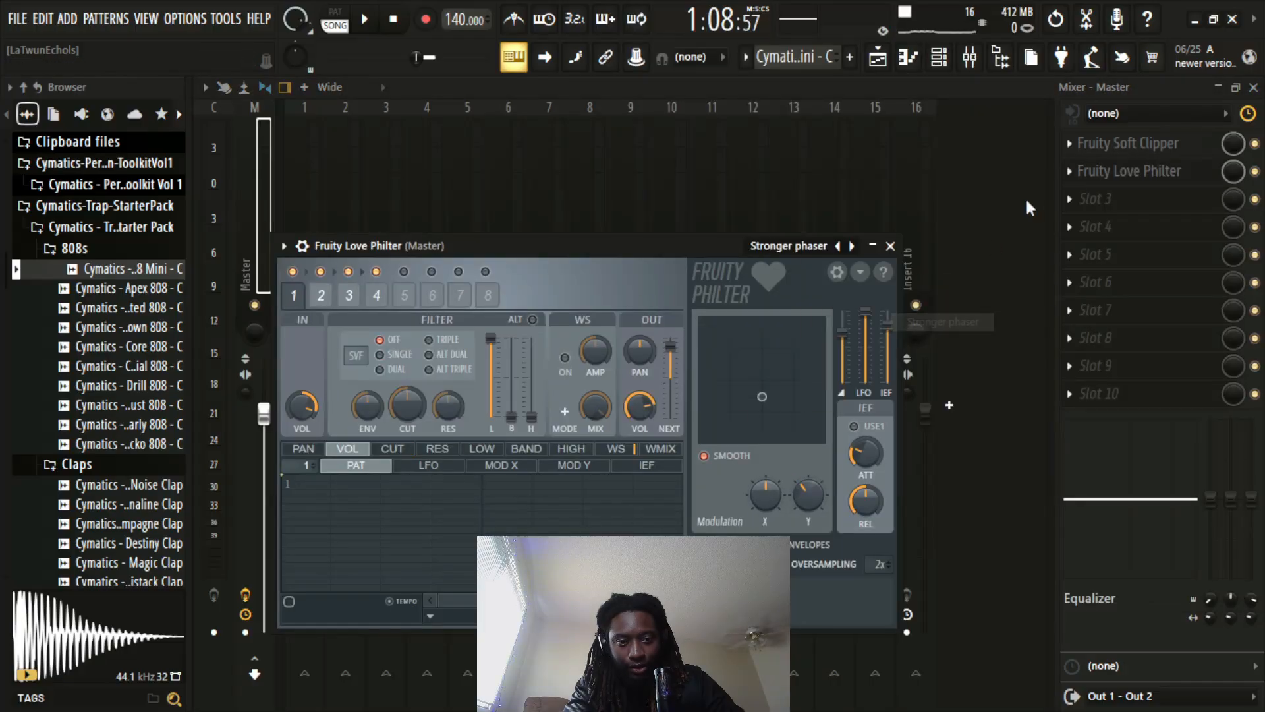
{"action": "left_click", "coordinate": [1254, 87]}
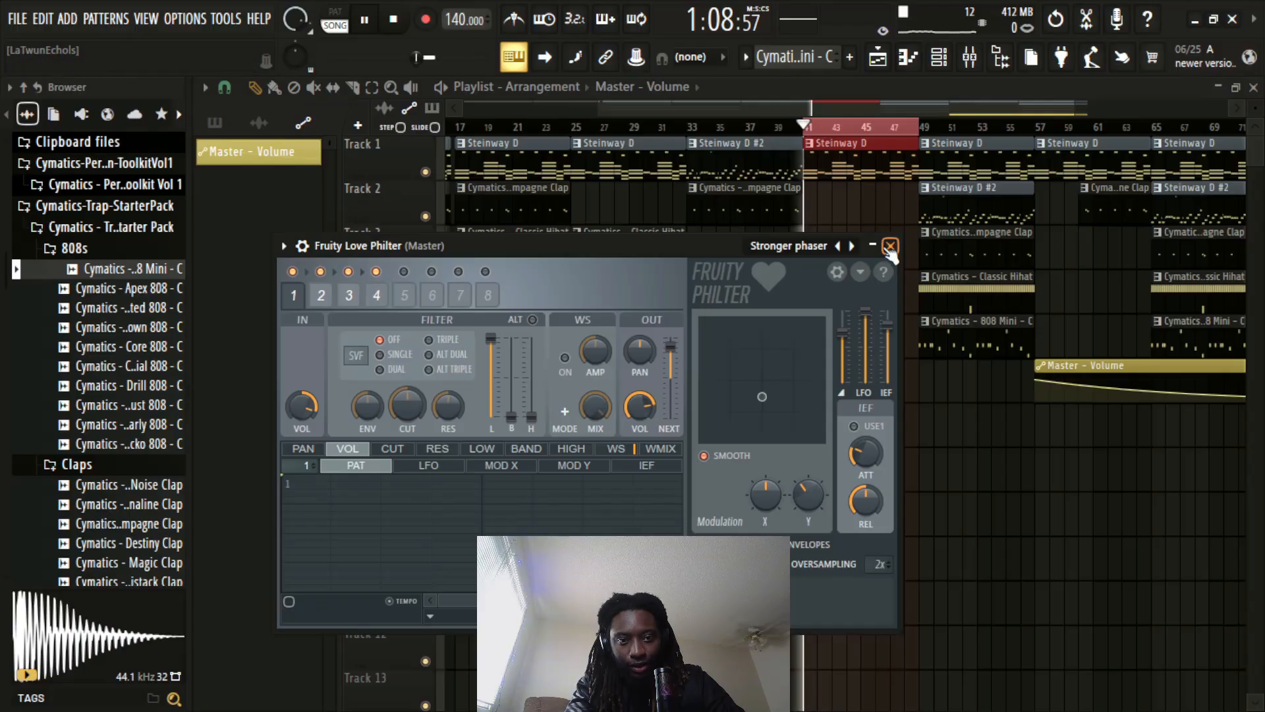
{"action": "key", "text": "space"}
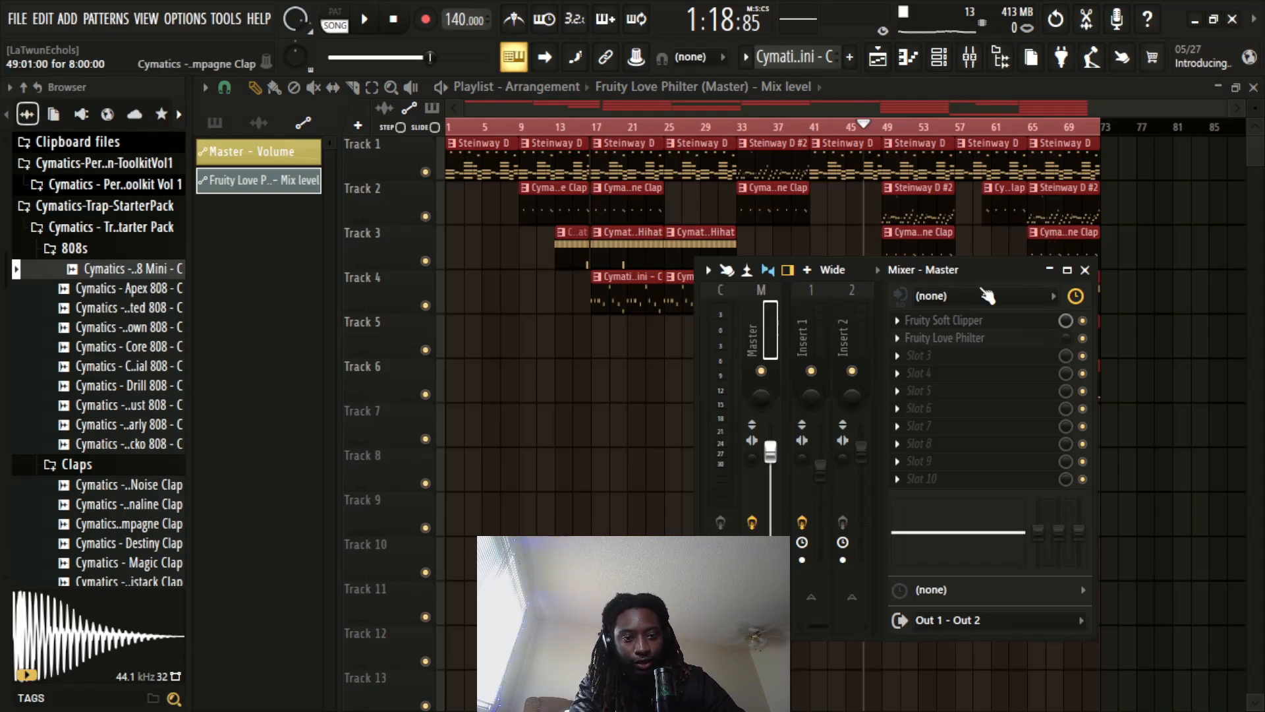
Initialize the song with Fruity Love Philter's current mix level and create a new automation clip for that mix level across the whole arrangement
{"action": "right_click", "coordinate": [1063, 340]}
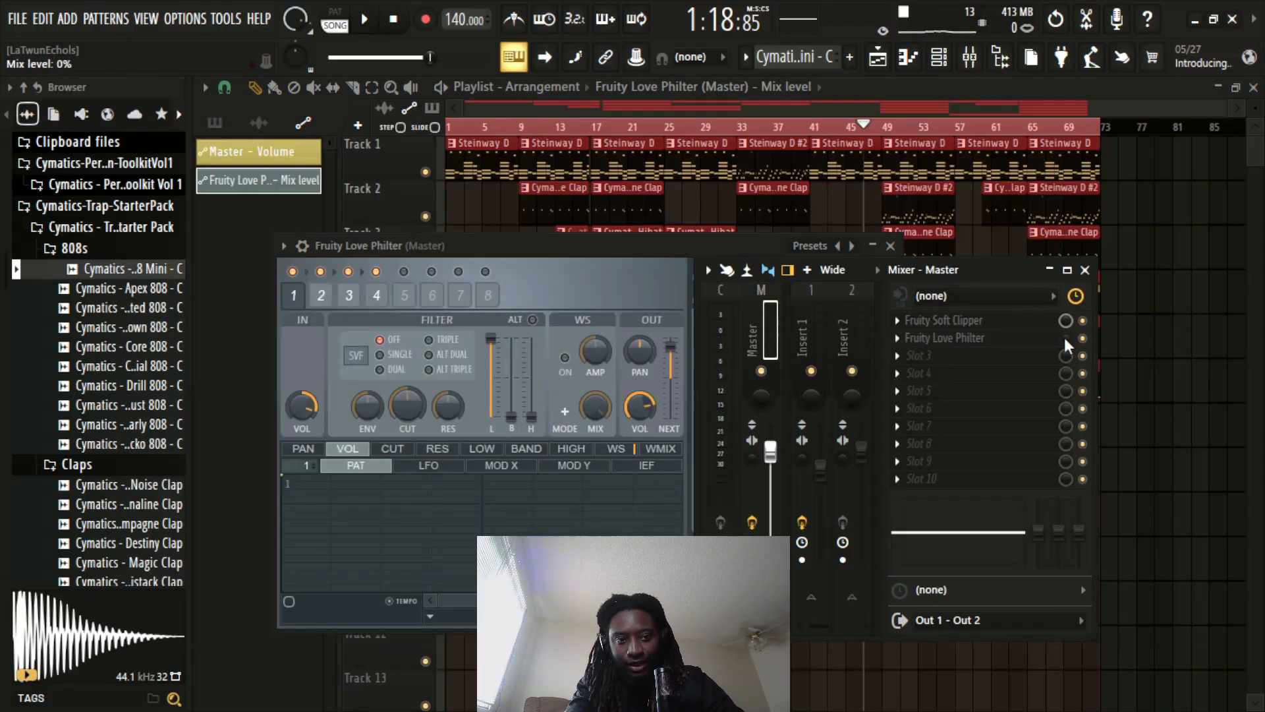
{"action": "right_click", "coordinate": [1067, 343]}
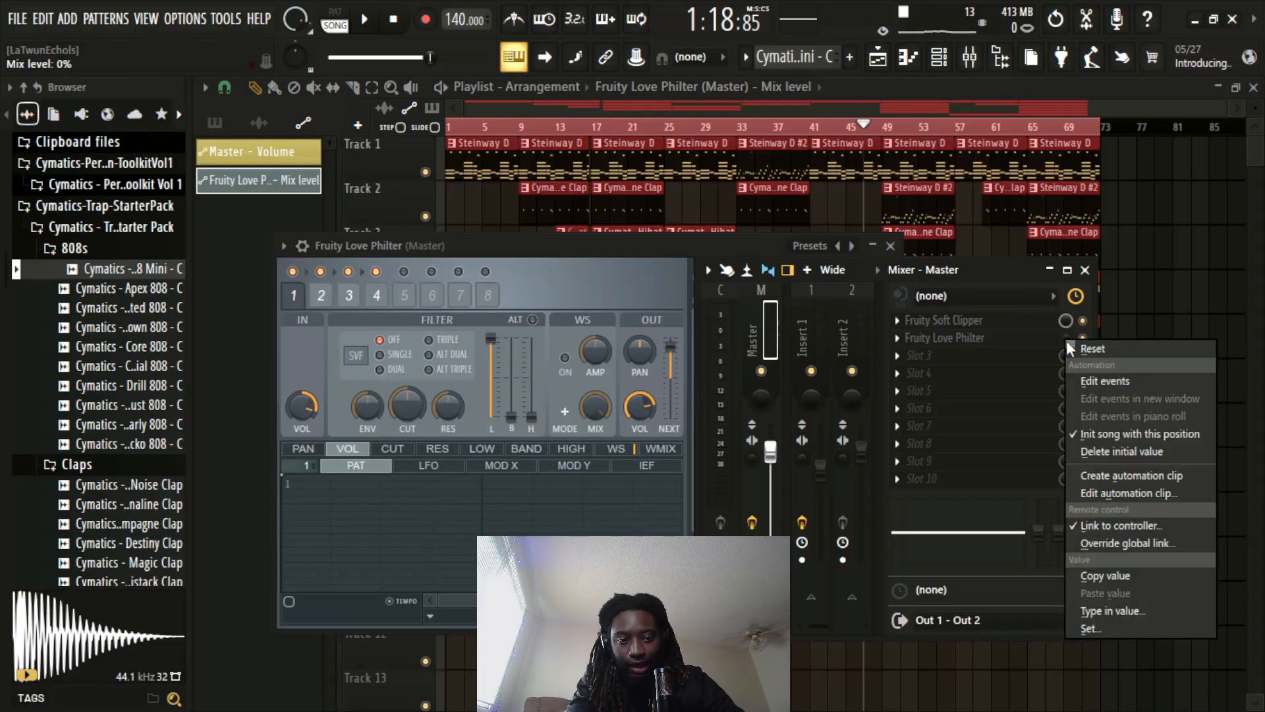
{"action": "left_click", "coordinate": [1099, 442]}
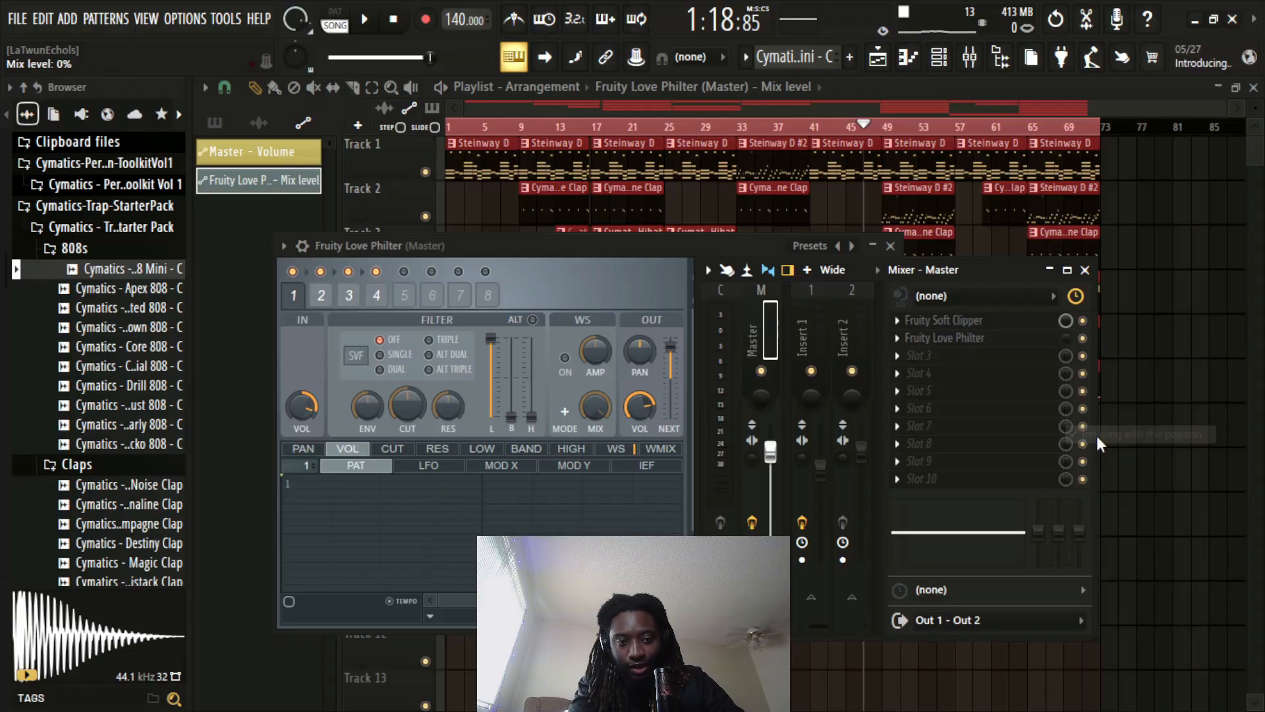
{"action": "right_click", "coordinate": [1072, 341]}
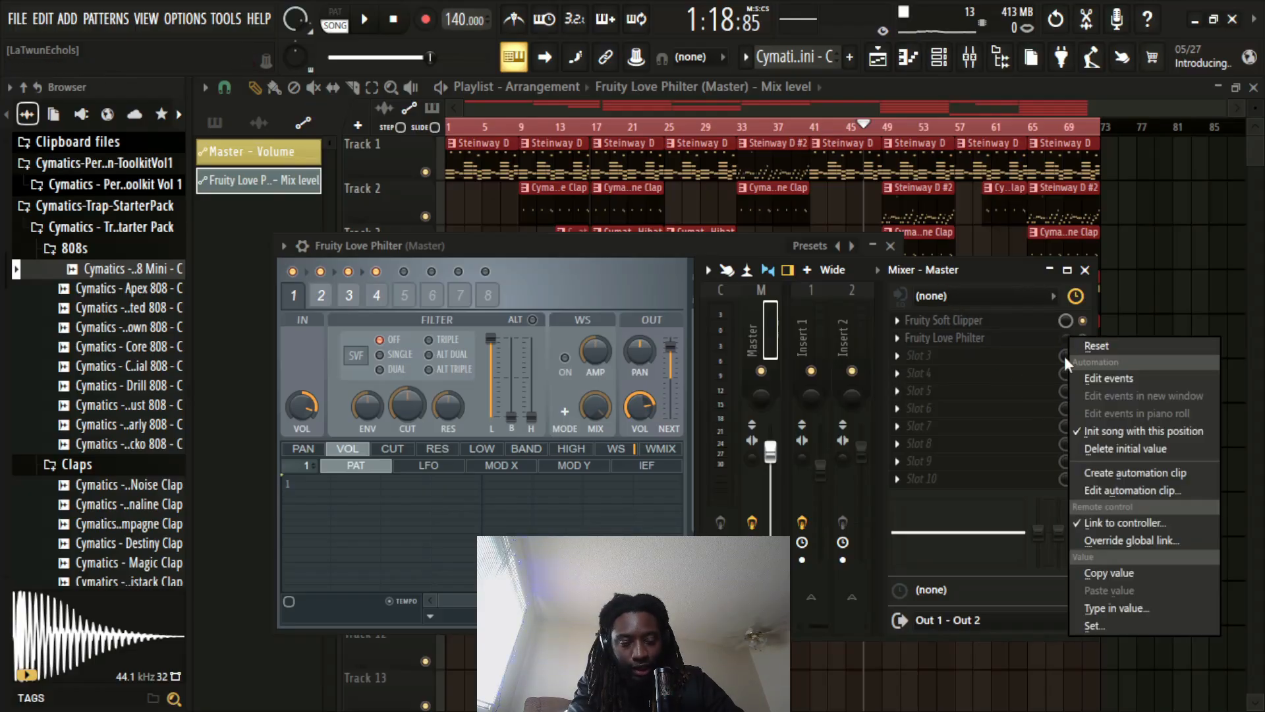
{"action": "left_click", "coordinate": [1117, 473]}
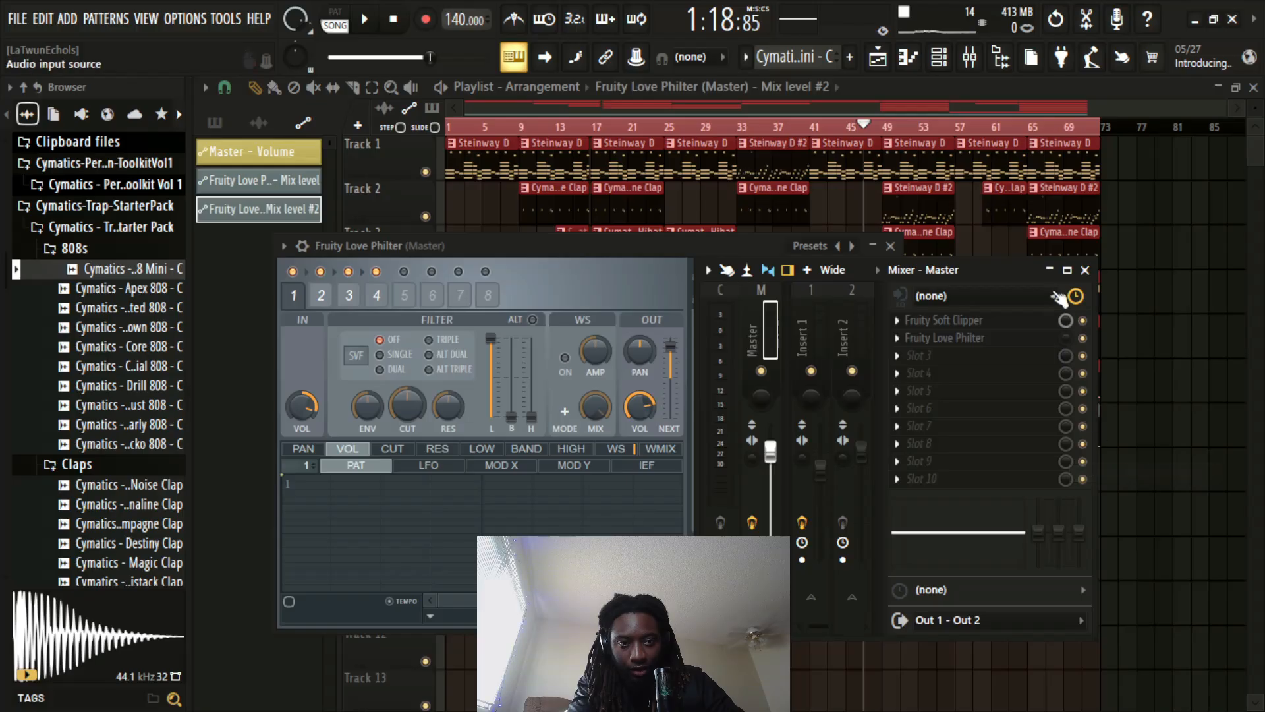
{"action": "left_click", "coordinate": [1085, 270]}
{"action": "scroll", "coordinate": [954, 274], "scroll_direction": "down", "scroll_amount": 2}
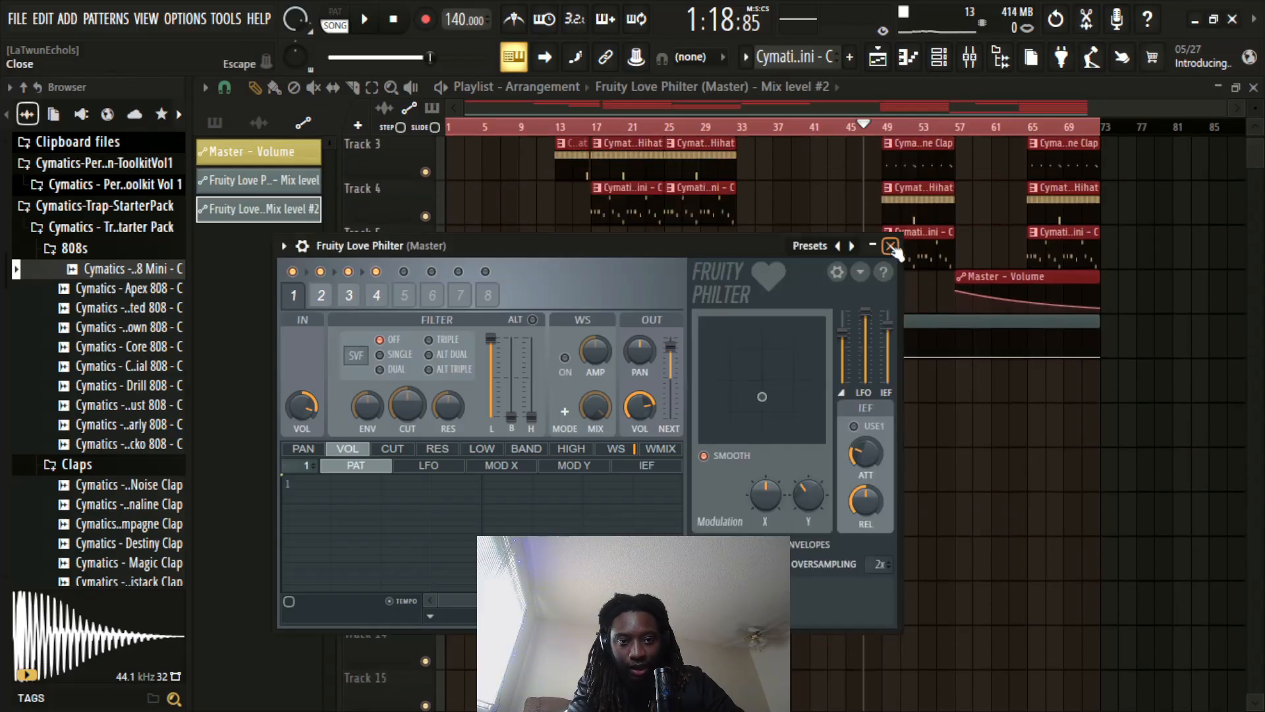
{"action": "left_click", "coordinate": [890, 245]}
{"action": "scroll", "coordinate": [886, 142], "scroll_direction": "up", "scroll_amount": 2}
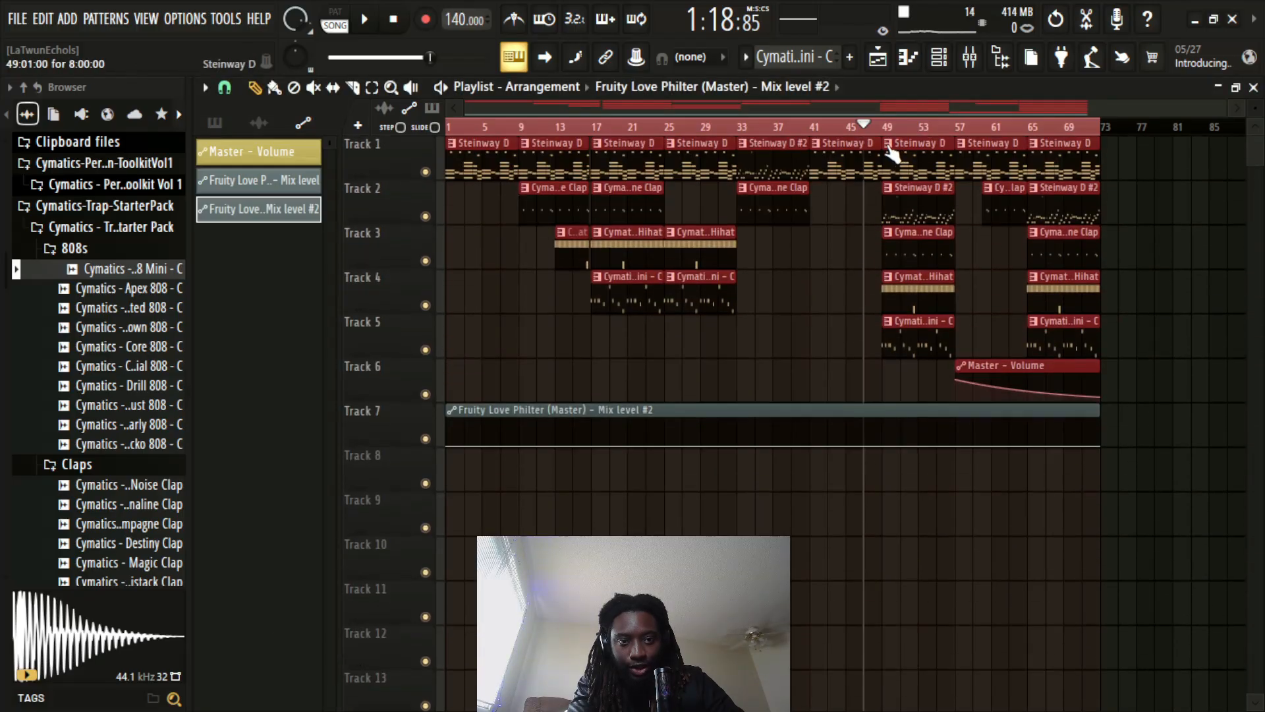
Shape the Fruity Love Philter mix level #2 automation to hold 100% only from bar 41 to 49, with abrupt changes, and play it back
{"action": "left_click", "coordinate": [812, 132], "text": "ctrl"}
{"action": "left_click_drag", "start_coordinate": [819, 133], "coordinate": [882, 134]}
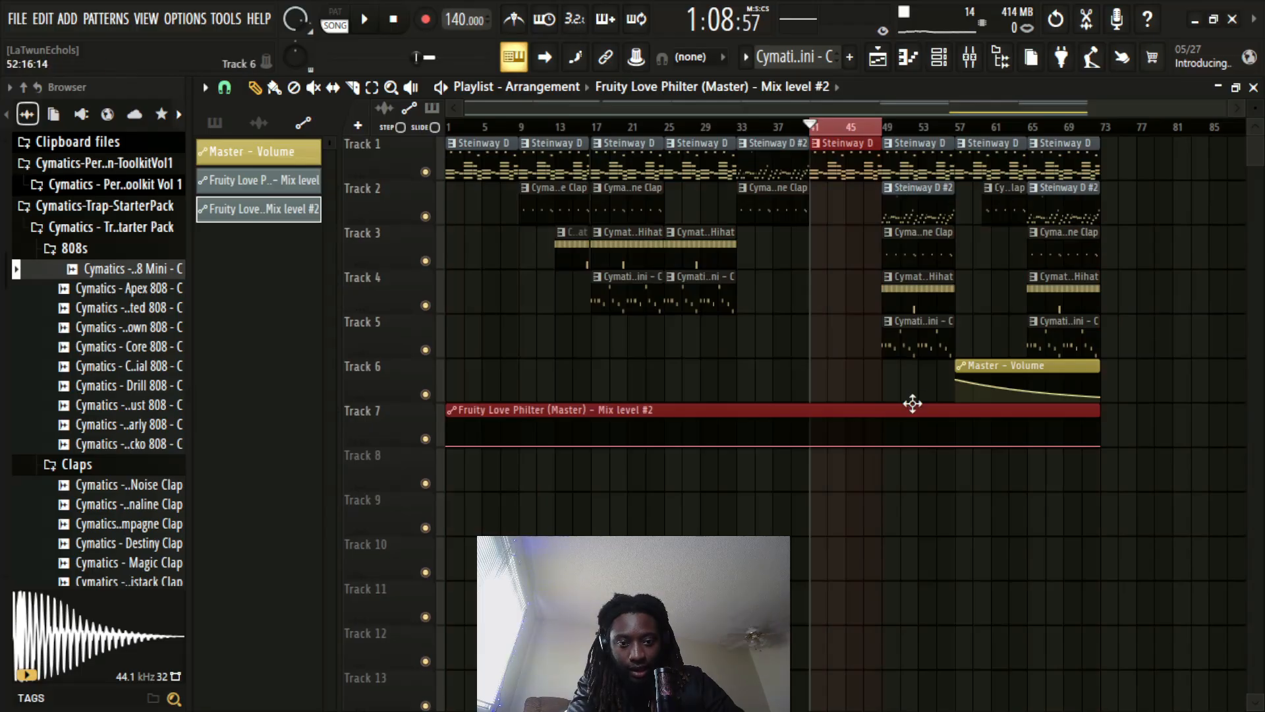
{"action": "right_click", "coordinate": [811, 446]}
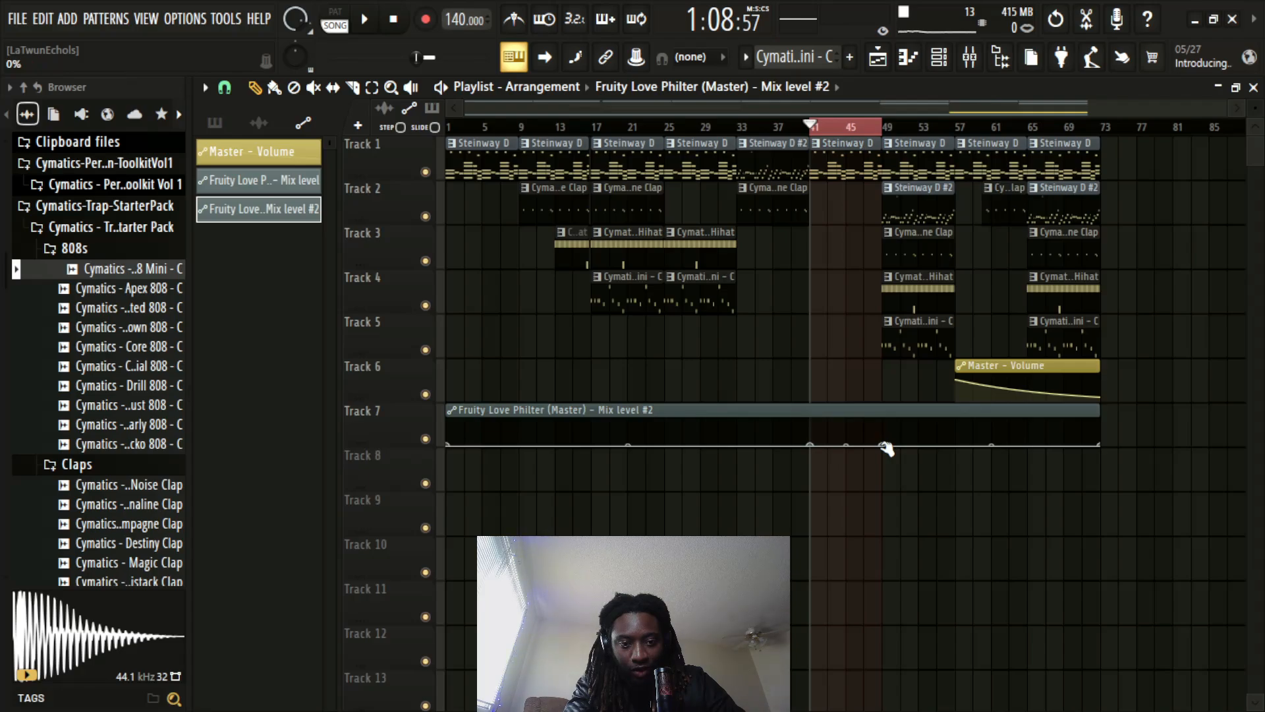
{"action": "scroll", "coordinate": [877, 436], "scroll_direction": "up", "scroll_amount": 3}
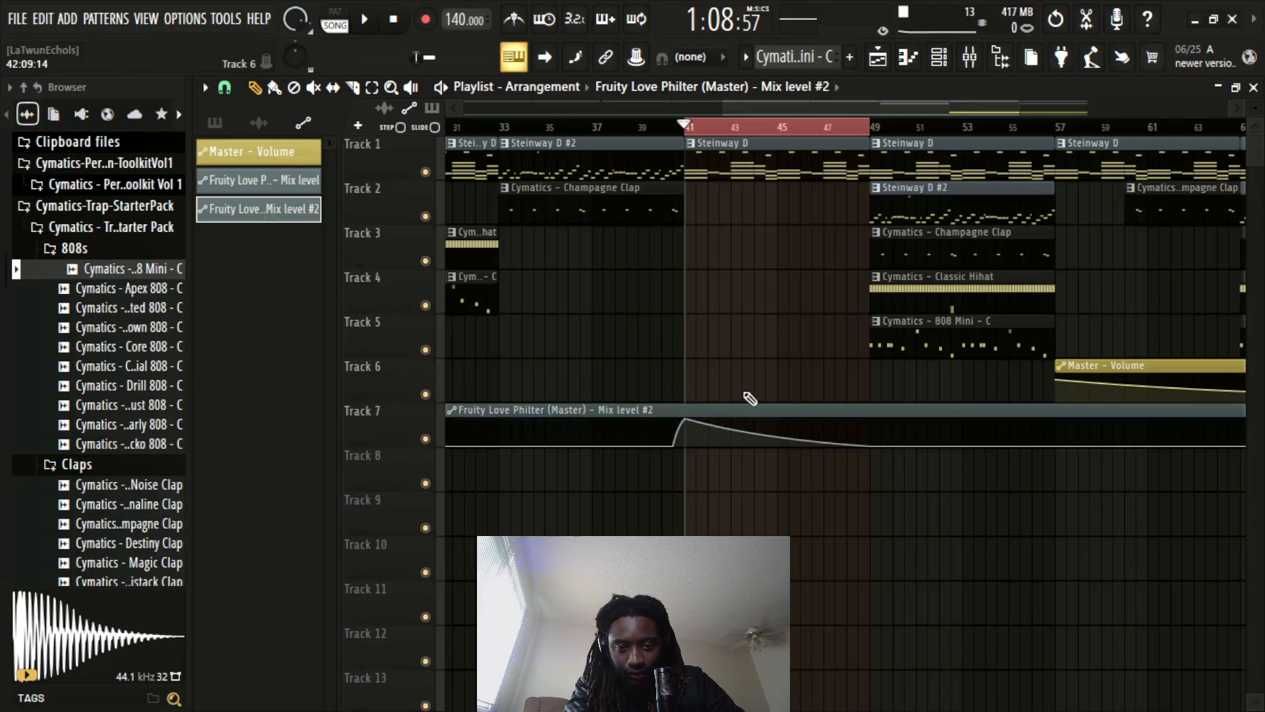
{"action": "left_click_drag", "start_coordinate": [876, 428], "coordinate": [871, 373]}
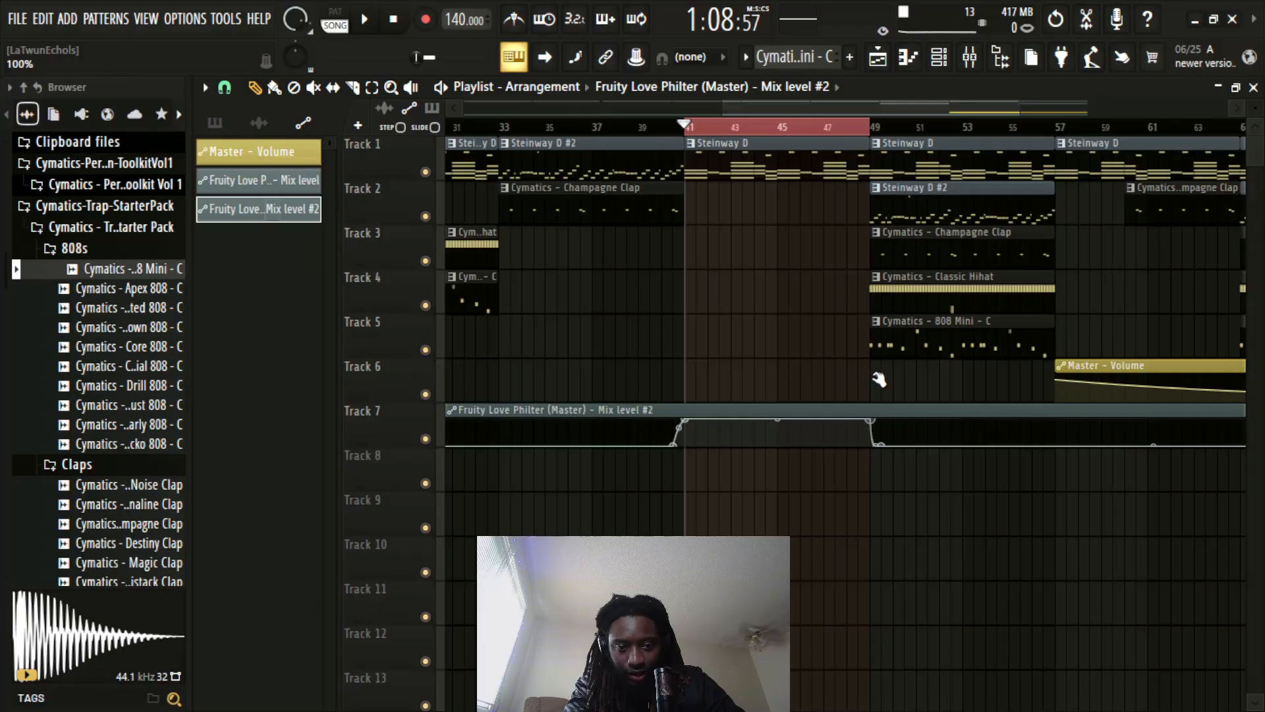
{"action": "left_click_drag", "start_coordinate": [868, 445], "coordinate": [862, 446]}
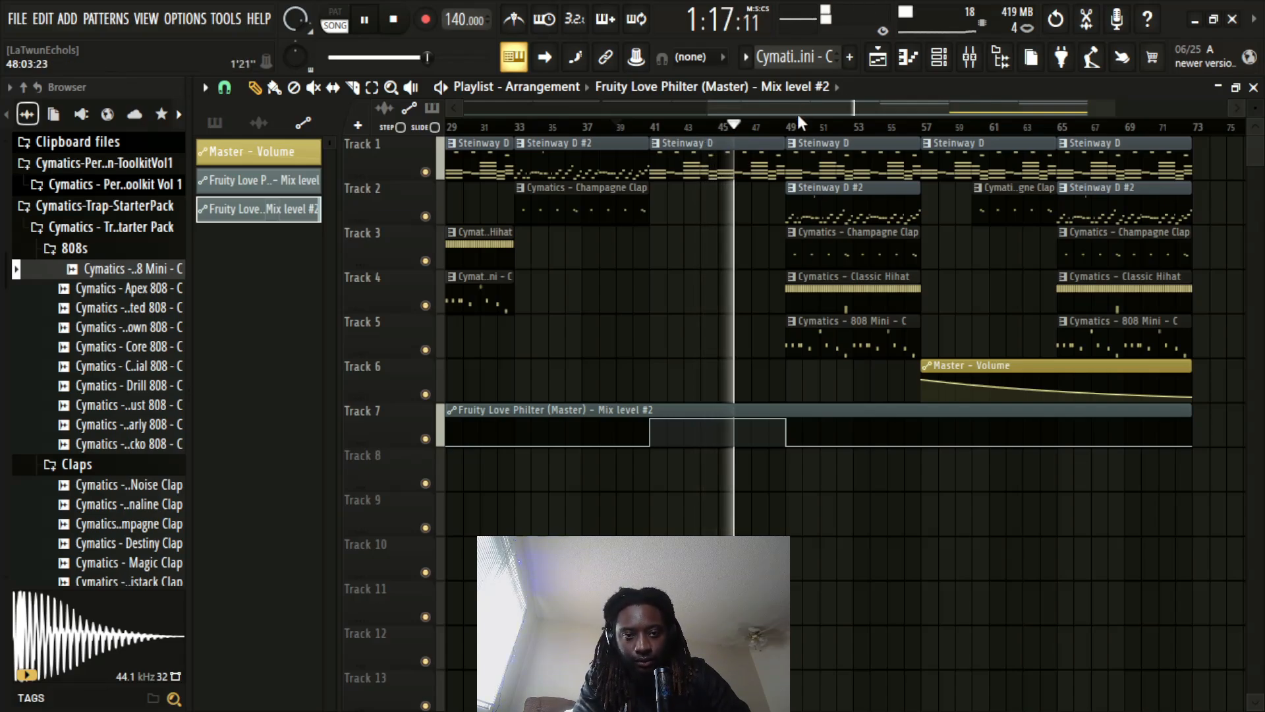
{"action": "scroll", "coordinate": [817, 132], "scroll_direction": "up", "scroll_amount": 1}
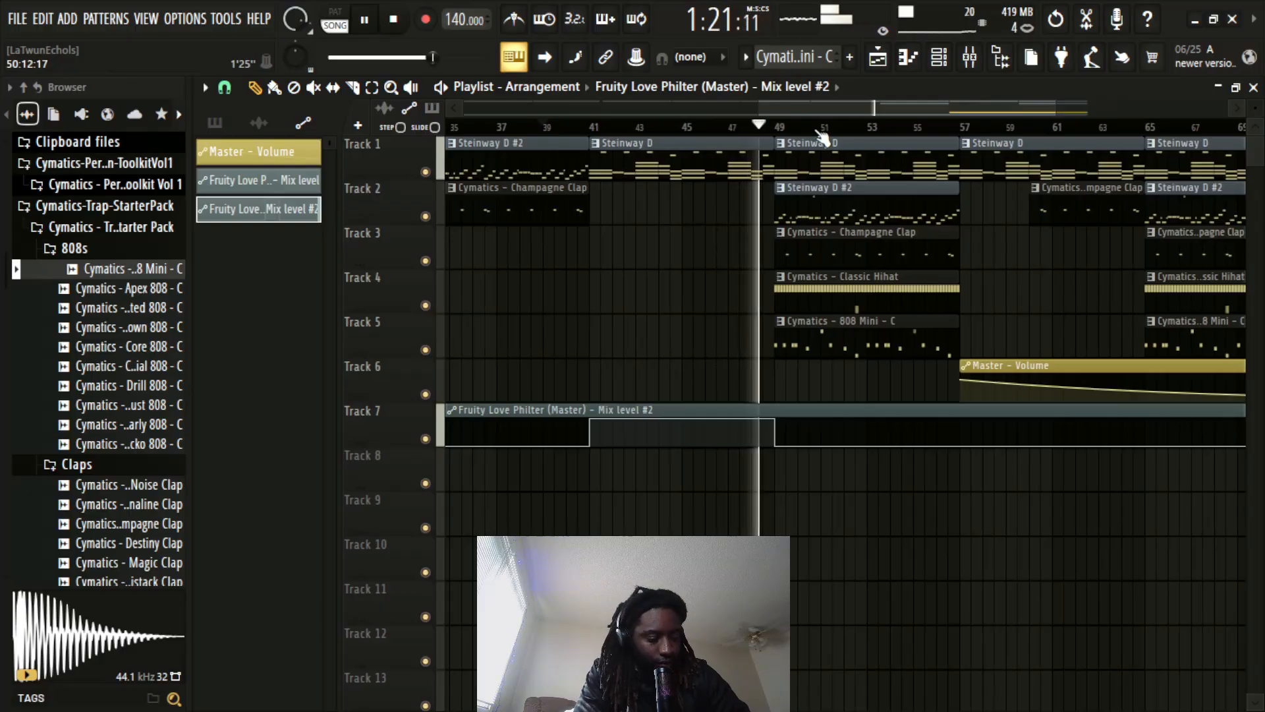
{"action": "scroll", "coordinate": [822, 135], "scroll_direction": "down", "scroll_amount": 2}
{"action": "scroll", "coordinate": [822, 135], "scroll_direction": "down", "scroll_amount": 2}
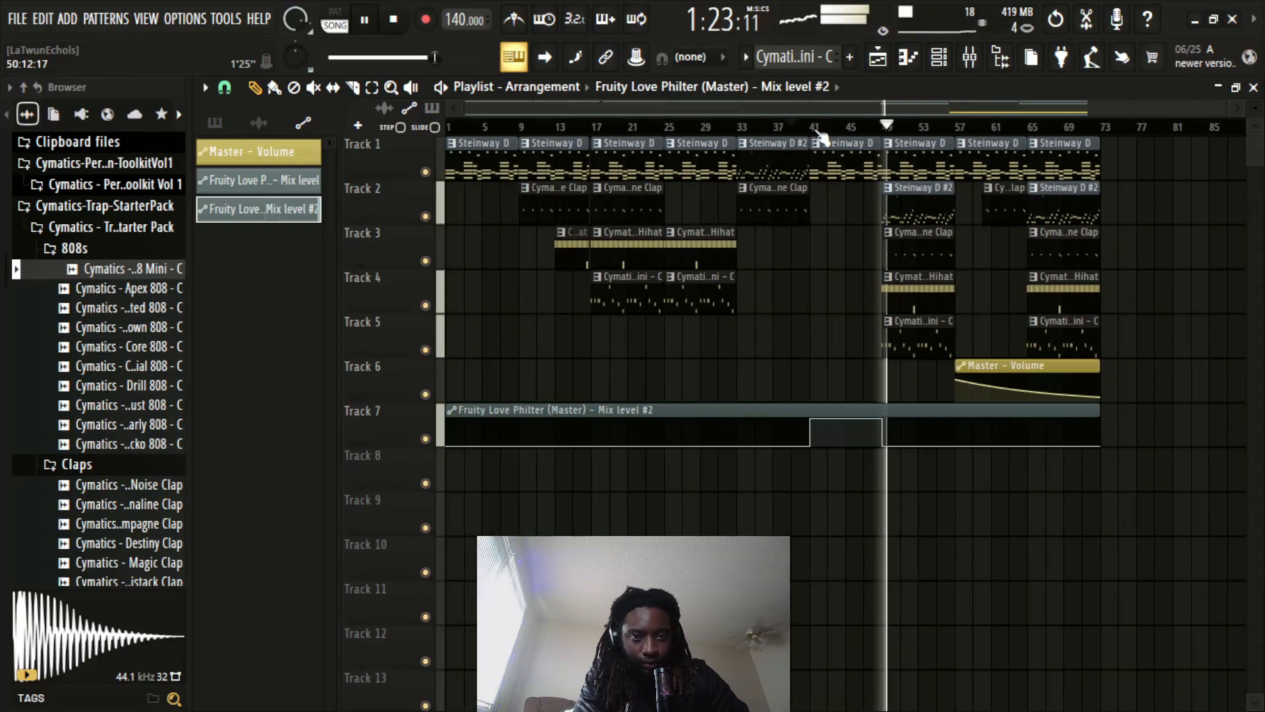